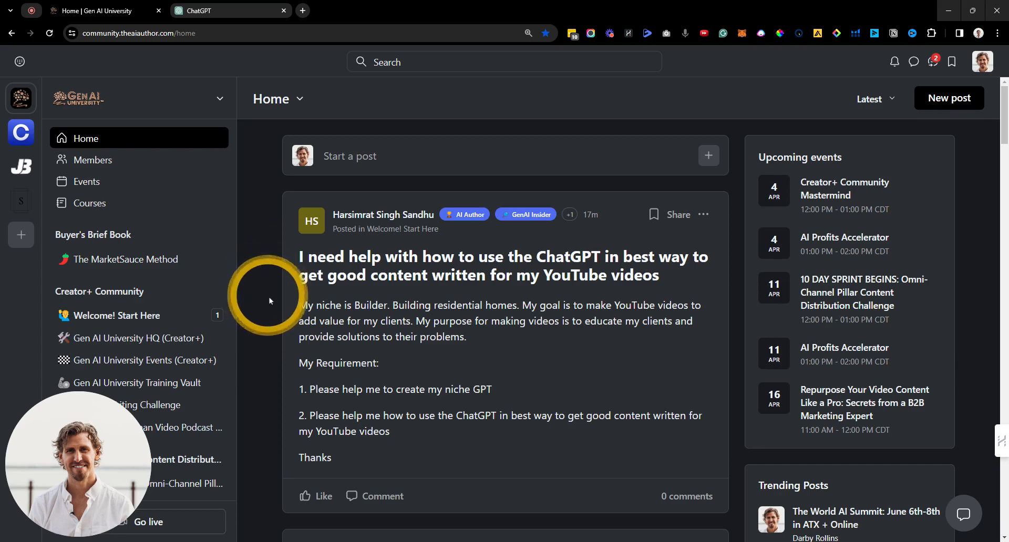
Step: Select the Gen AI University help post from its title through requirement 2, then switch to ChatGPT
{"action": "left_click_drag", "start_coordinate": [289, 305], "coordinate": [541, 362]}
{"action": "key", "text": "ctrl+c"}
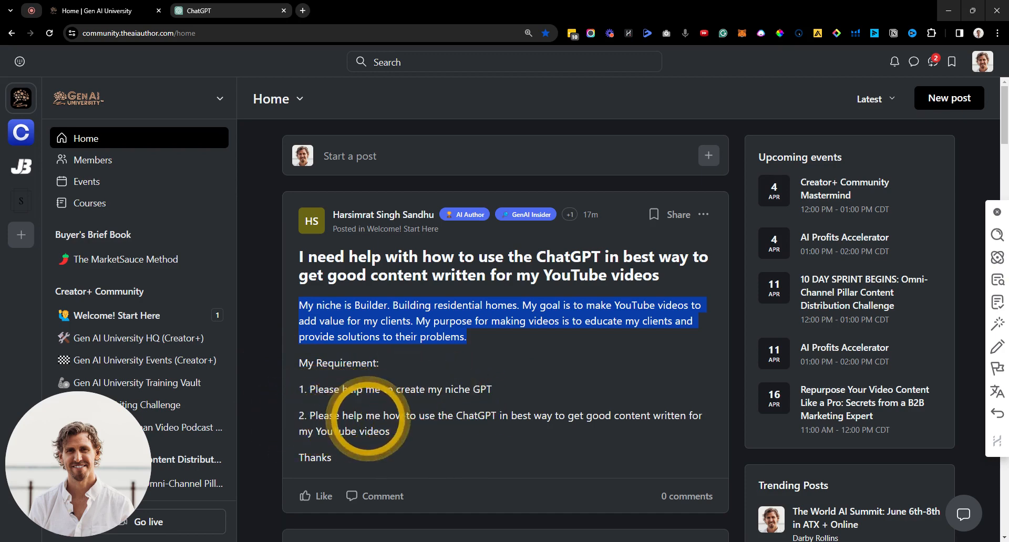
{"action": "left_click_drag", "start_coordinate": [431, 427], "coordinate": [299, 419]}
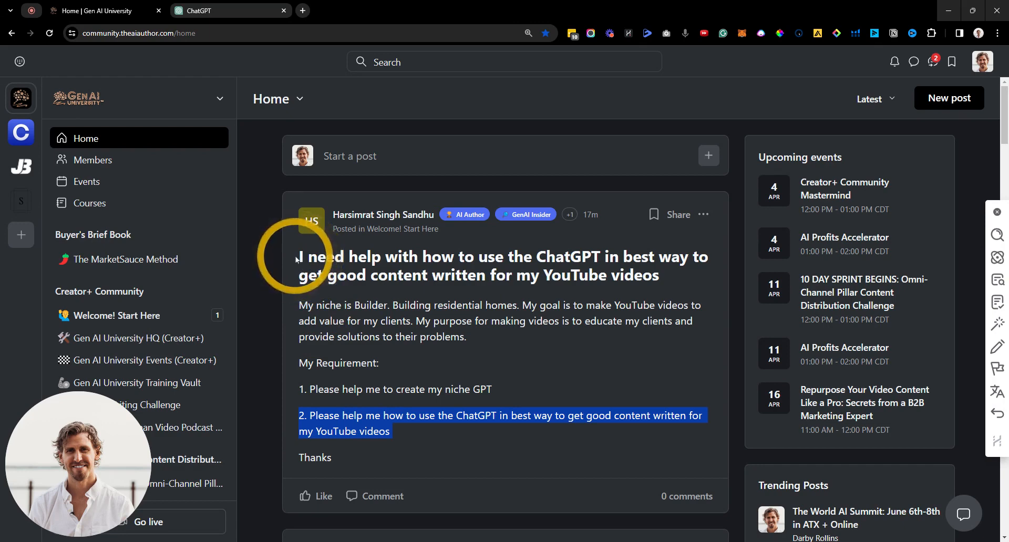
{"action": "left_click_drag", "start_coordinate": [299, 257], "coordinate": [440, 427]}
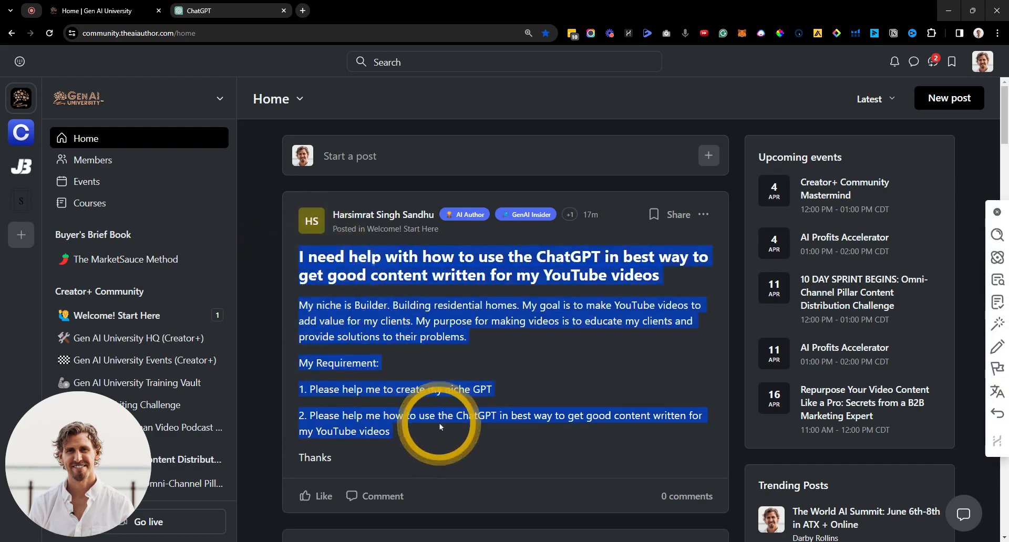
{"action": "left_click", "coordinate": [231, 8]}
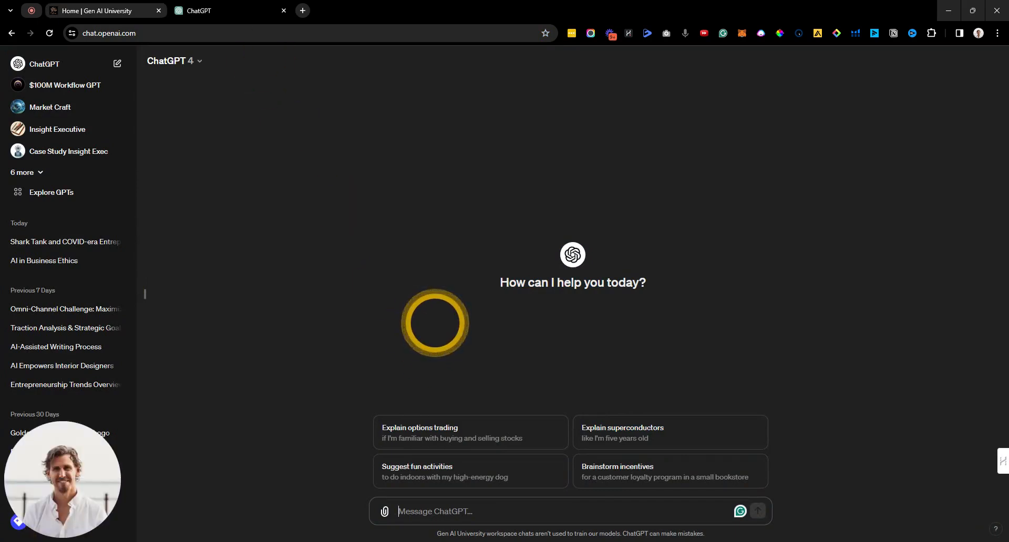
Step: Paste the copied residential-builder YouTube help request into ChatGPT and send it
{"action": "key", "text": "ctrl+v"}
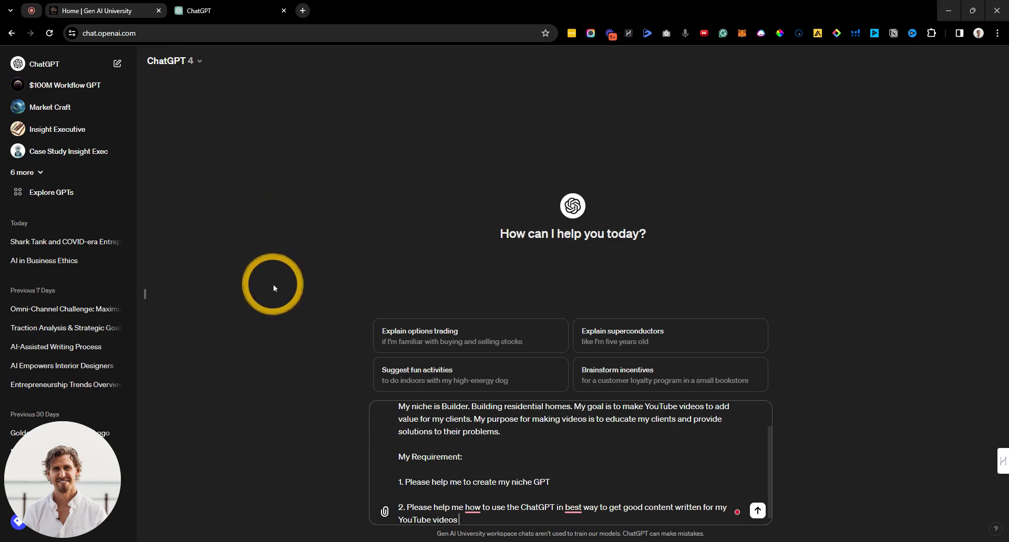
{"action": "key", "text": "Return"}
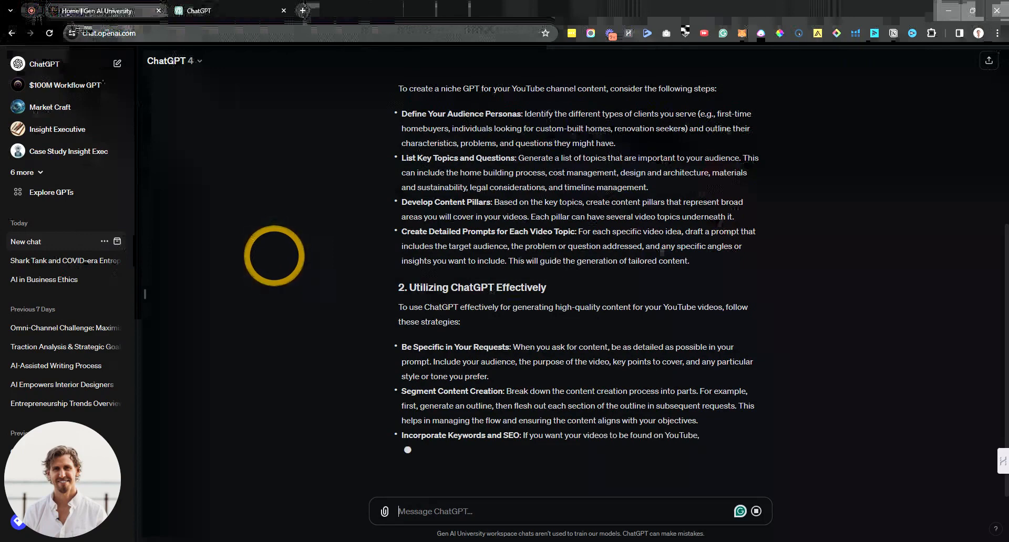
Step: Read the reply from Define Your Audience Personas to its closing summary, then start voice dictation
{"action": "scroll", "coordinate": [284, 272], "scroll_direction": "up", "scroll_amount": 6}
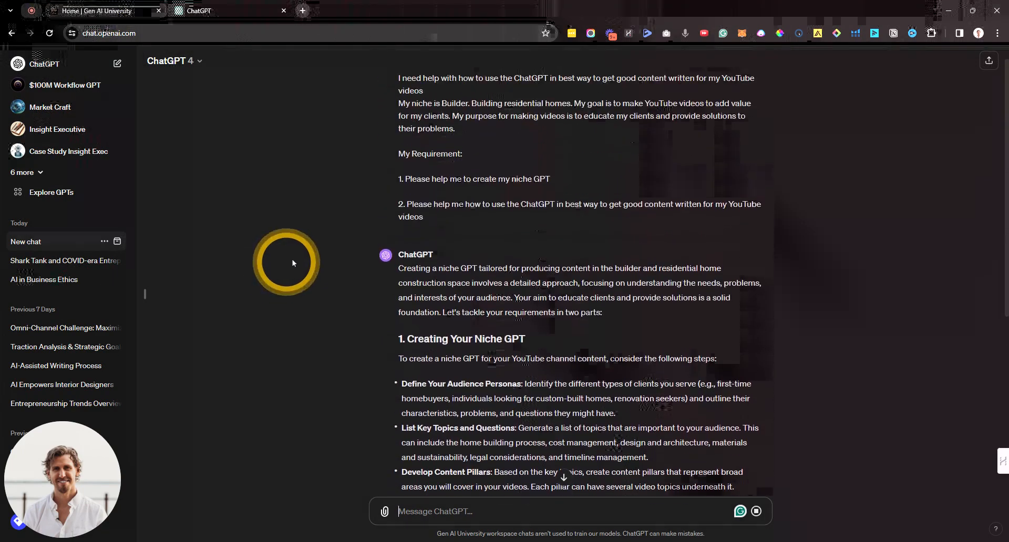
{"action": "scroll", "coordinate": [370, 278], "scroll_direction": "down", "scroll_amount": 2}
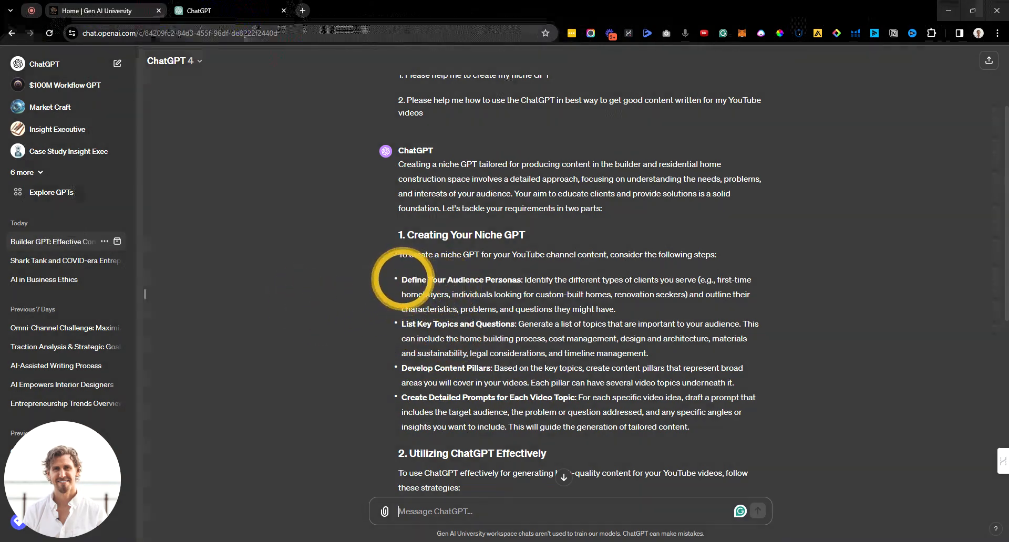
{"action": "left_click_drag", "start_coordinate": [403, 280], "coordinate": [520, 280]}
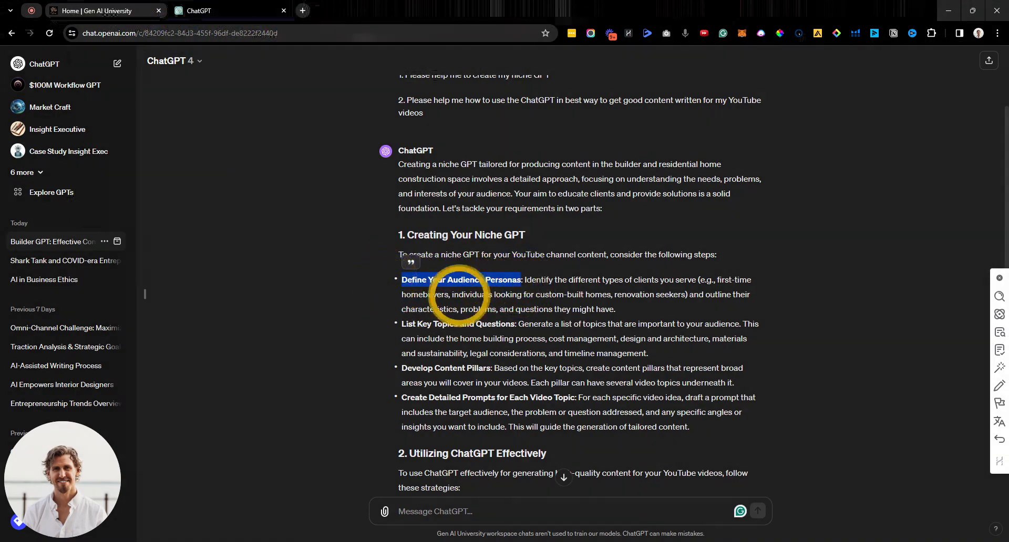
{"action": "left_click", "coordinate": [316, 308]}
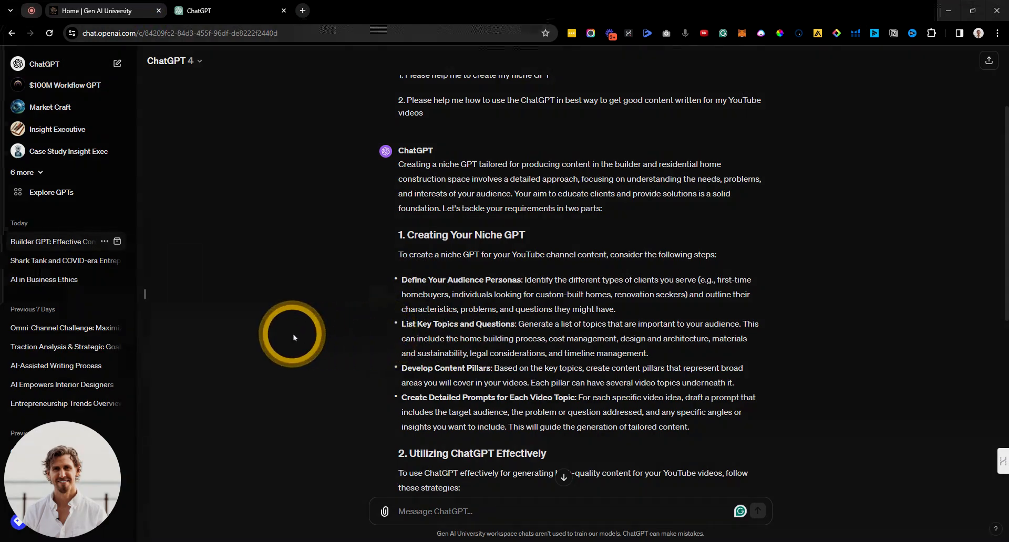
{"action": "scroll", "coordinate": [293, 336], "scroll_direction": "down", "scroll_amount": 2}
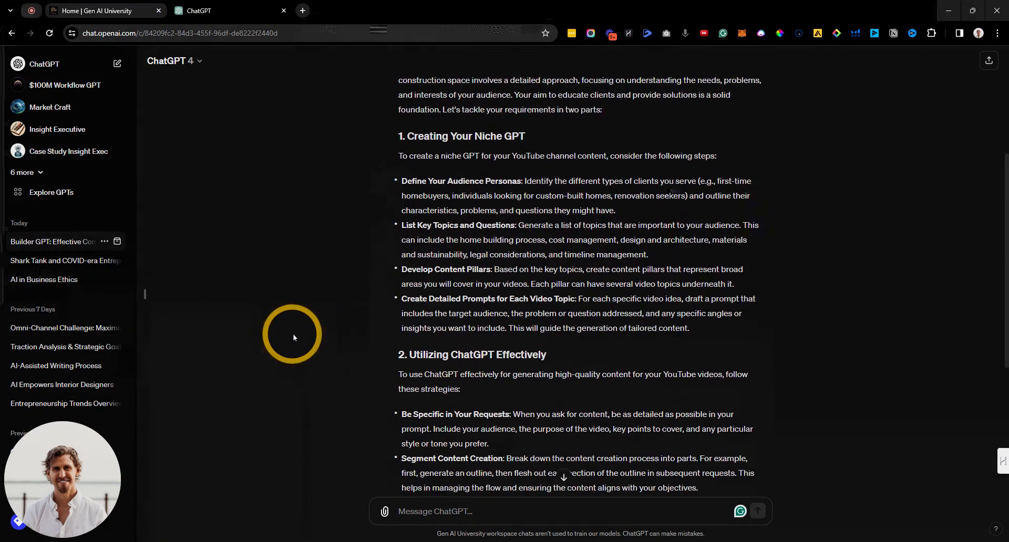
{"action": "scroll", "coordinate": [292, 333], "scroll_direction": "down", "scroll_amount": 1}
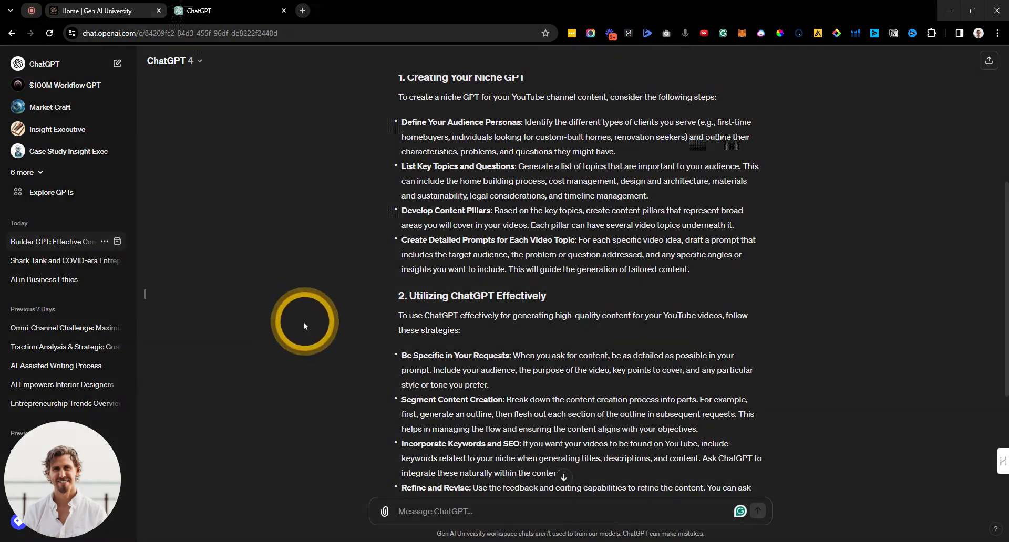
{"action": "scroll", "coordinate": [307, 321], "scroll_direction": "down", "scroll_amount": 2}
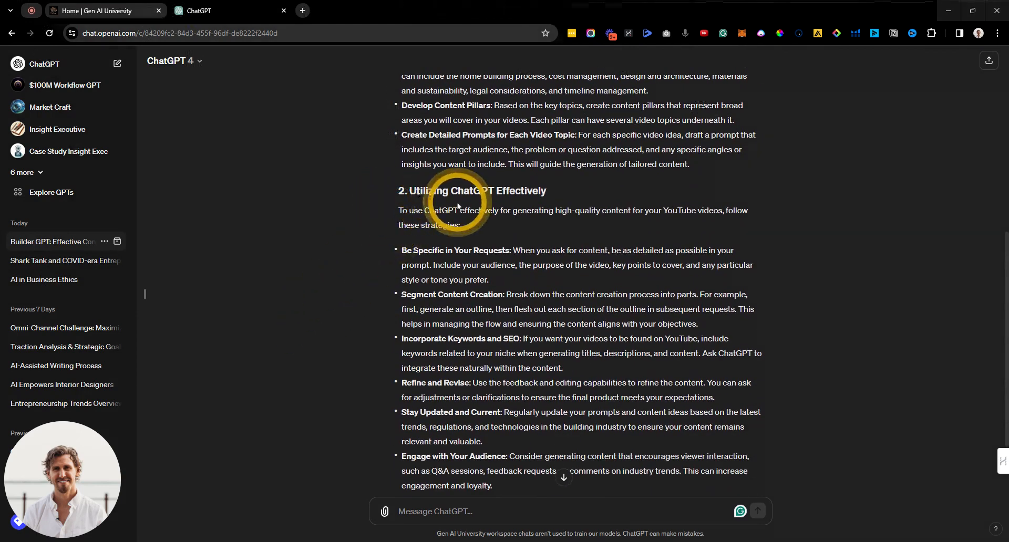
{"action": "scroll", "coordinate": [388, 246], "scroll_direction": "down", "scroll_amount": 1}
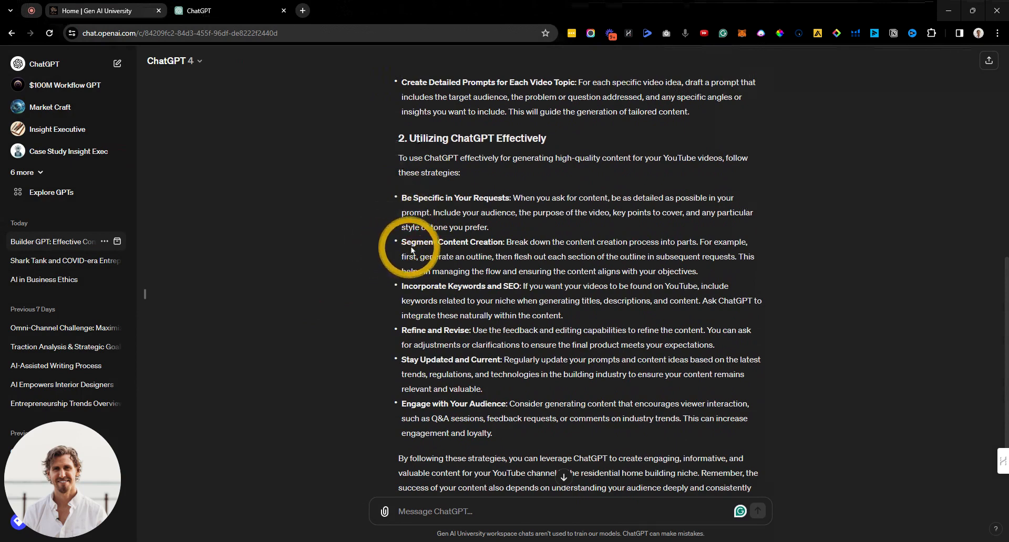
{"action": "scroll", "coordinate": [377, 284], "scroll_direction": "down", "scroll_amount": 1}
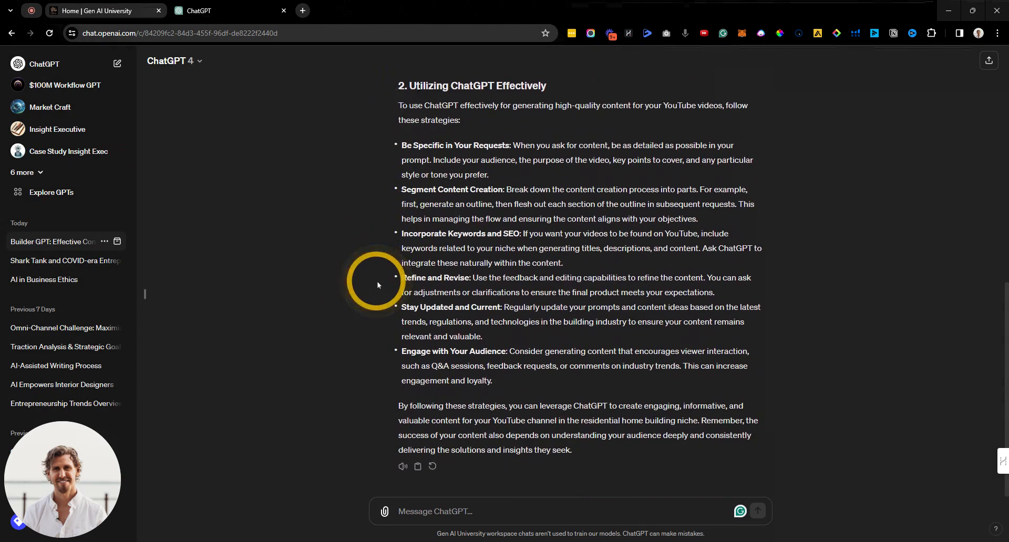
{"action": "left_click", "coordinate": [686, 35]}
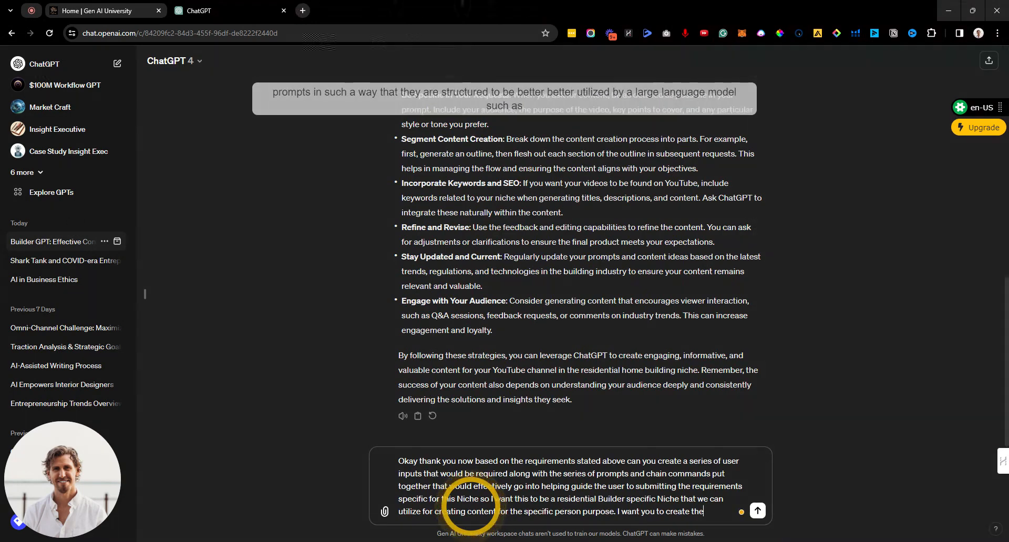
Step: Send the dictated request for user inputs, prompts and chain commands for residential builders
{"action": "key", "text": "Return"}
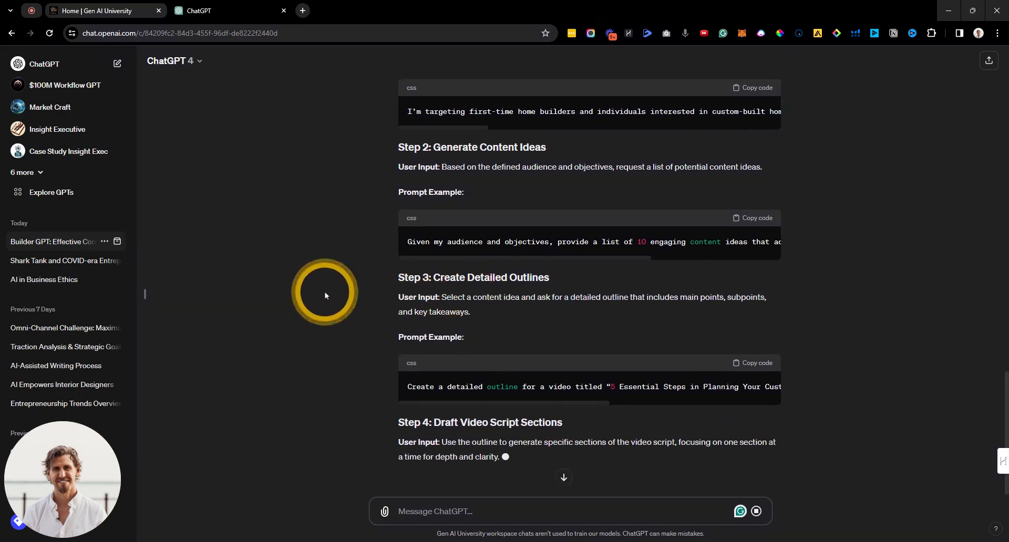
Step: Read the Step 1–7 prompt guide down to the chain command example and summary
{"action": "scroll", "coordinate": [324, 292], "scroll_direction": "up", "scroll_amount": 3}
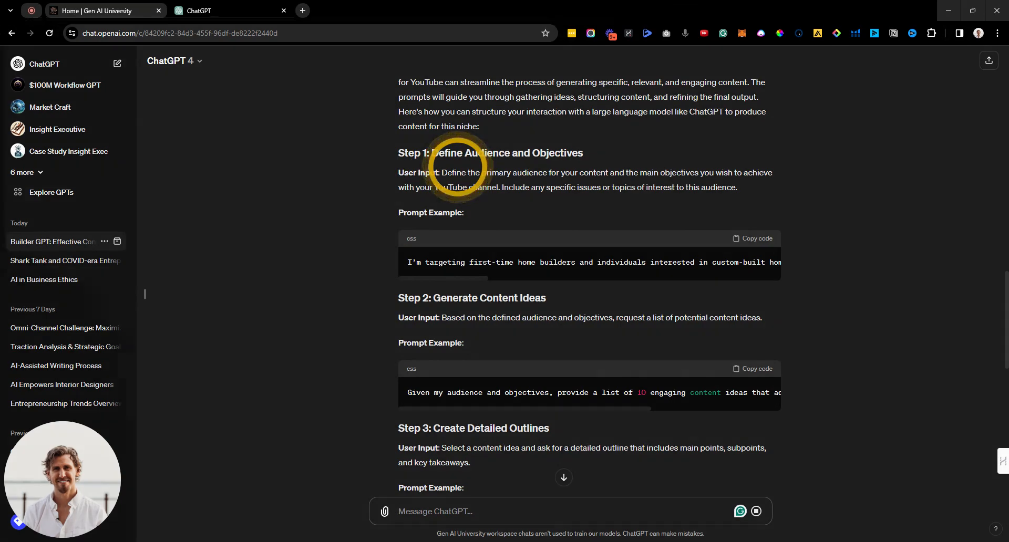
{"action": "scroll", "coordinate": [331, 263], "scroll_direction": "down", "scroll_amount": 2}
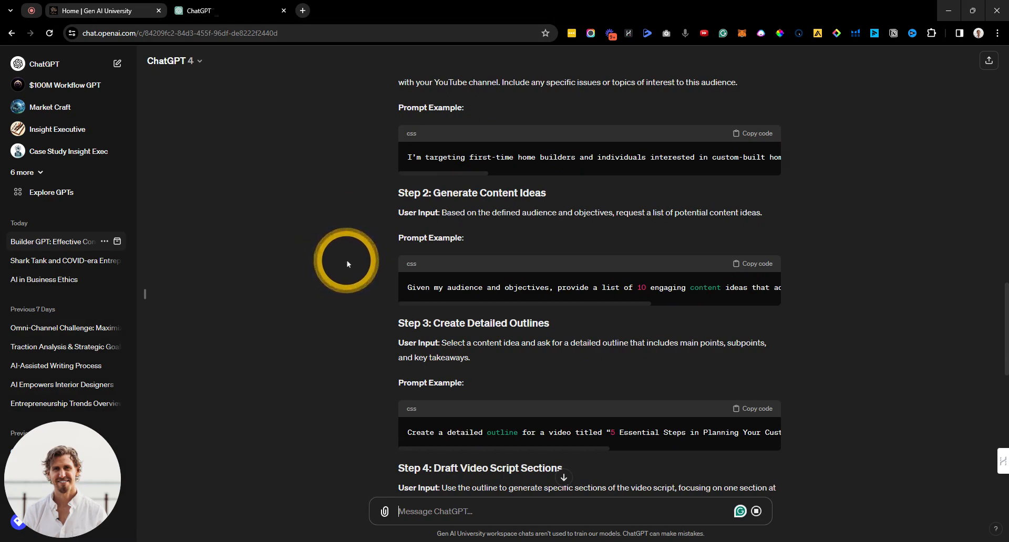
{"action": "scroll", "coordinate": [344, 266], "scroll_direction": "down", "scroll_amount": 5}
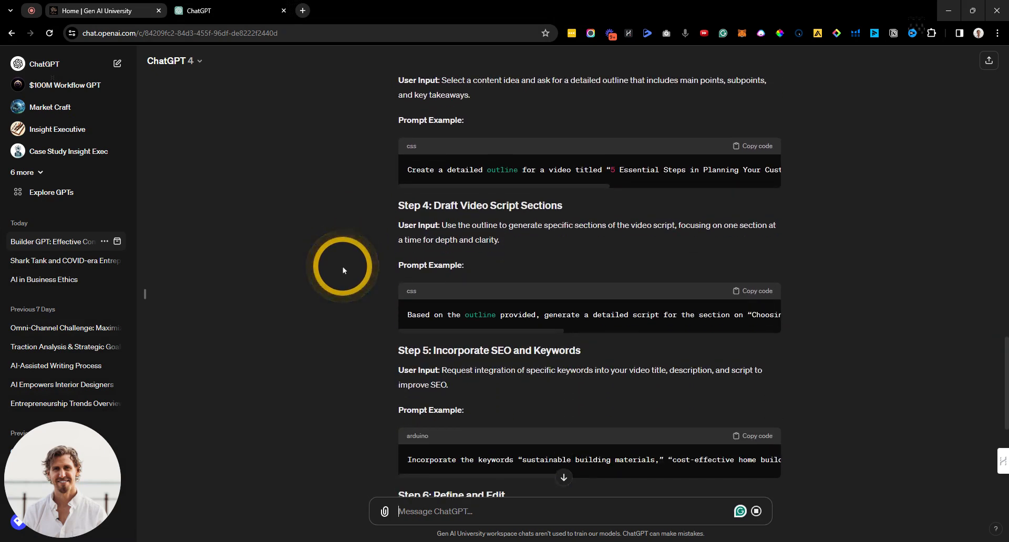
{"action": "scroll", "coordinate": [342, 266], "scroll_direction": "down", "scroll_amount": 1}
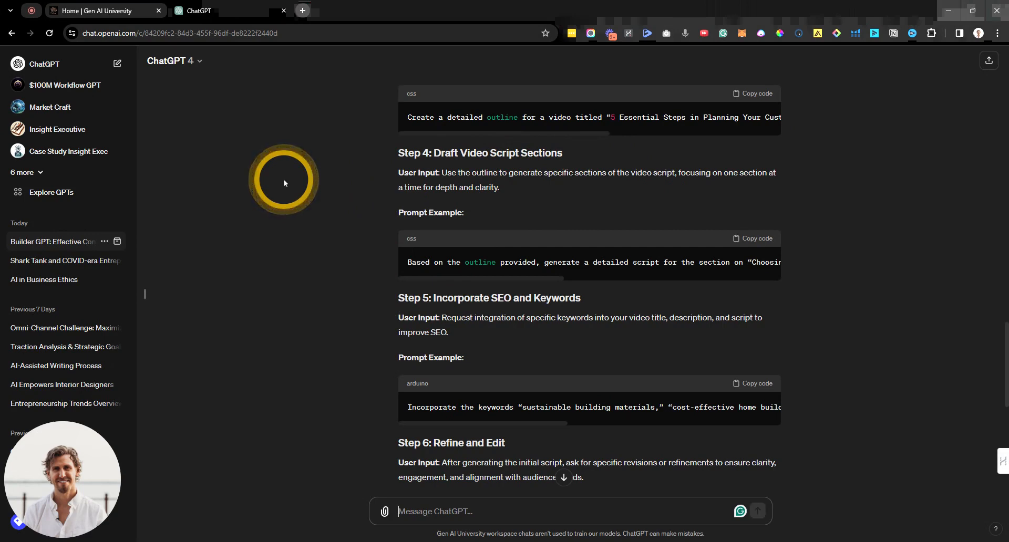
{"action": "scroll", "coordinate": [284, 183], "scroll_direction": "up", "scroll_amount": 4}
{"action": "left_click_drag", "start_coordinate": [387, 219], "coordinate": [483, 269]}
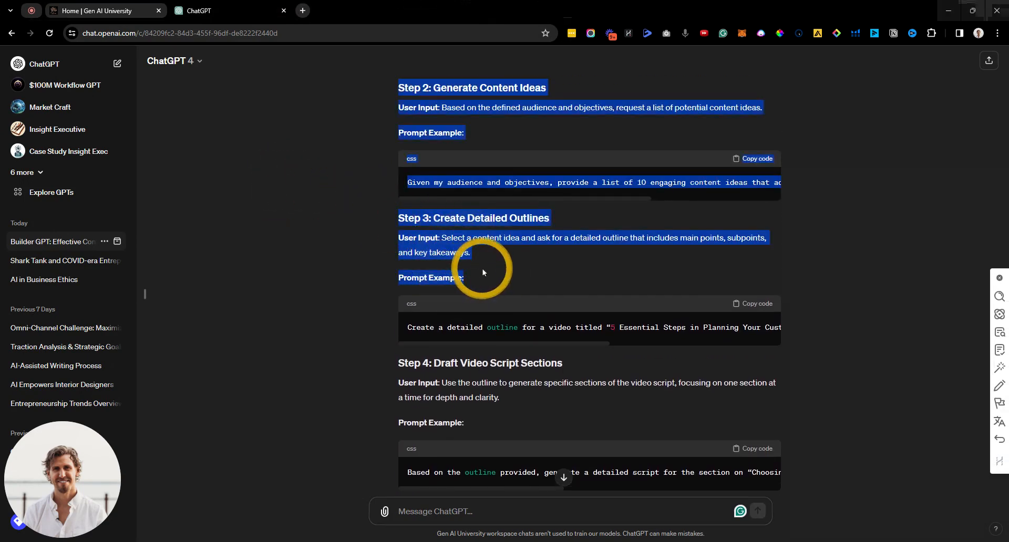
{"action": "left_click", "coordinate": [482, 267]}
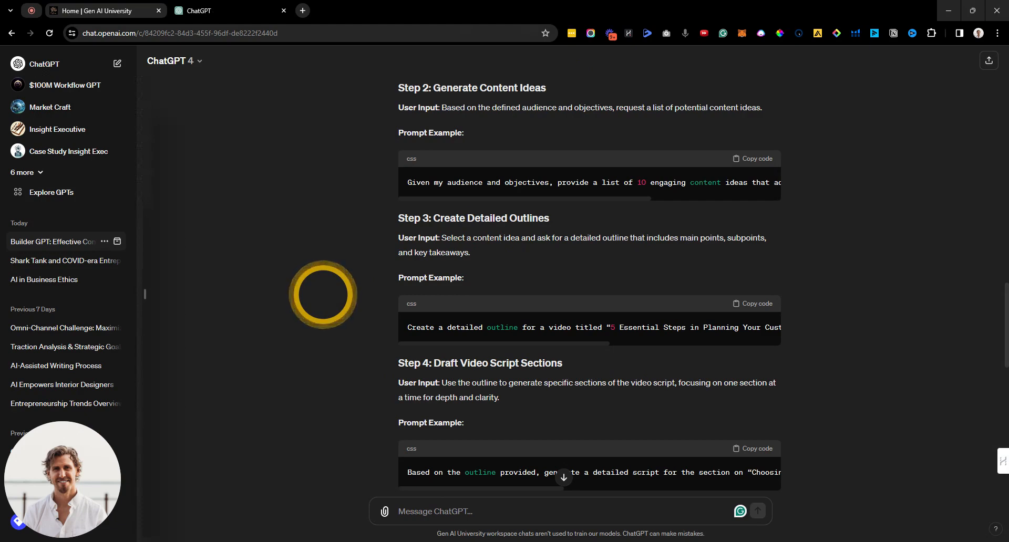
{"action": "scroll", "coordinate": [330, 295], "scroll_direction": "down", "scroll_amount": 8}
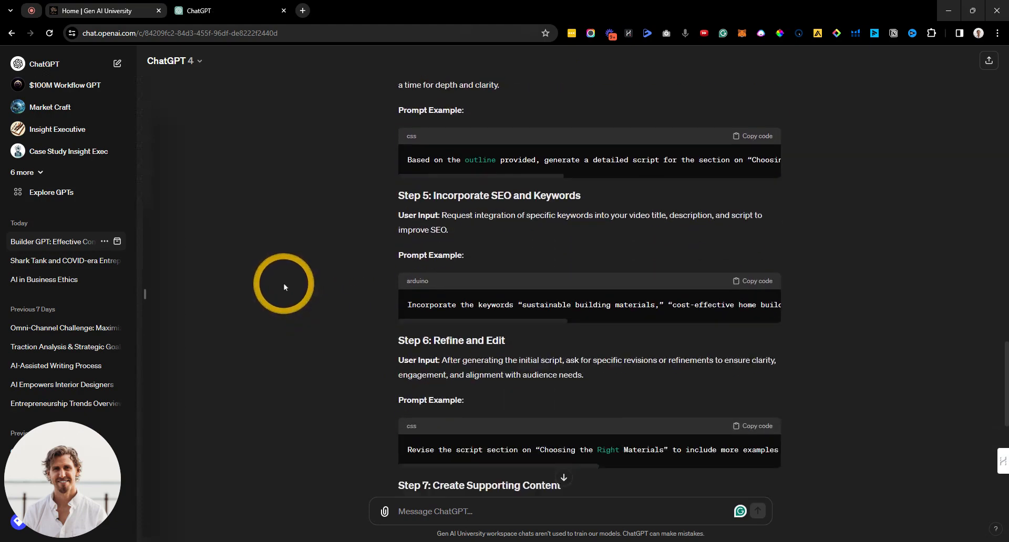
{"action": "scroll", "coordinate": [281, 300], "scroll_direction": "down", "scroll_amount": 1}
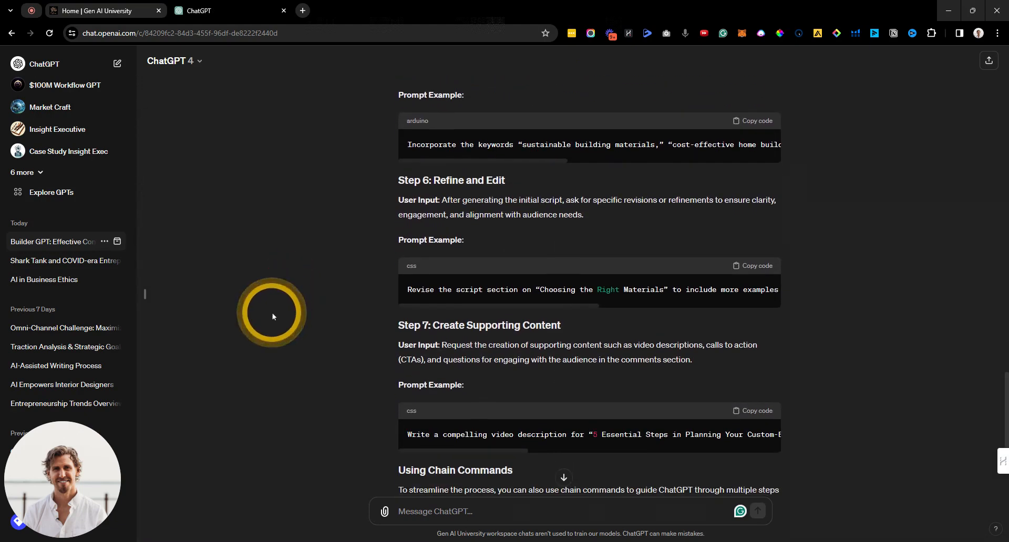
{"action": "scroll", "coordinate": [272, 314], "scroll_direction": "down", "scroll_amount": 1}
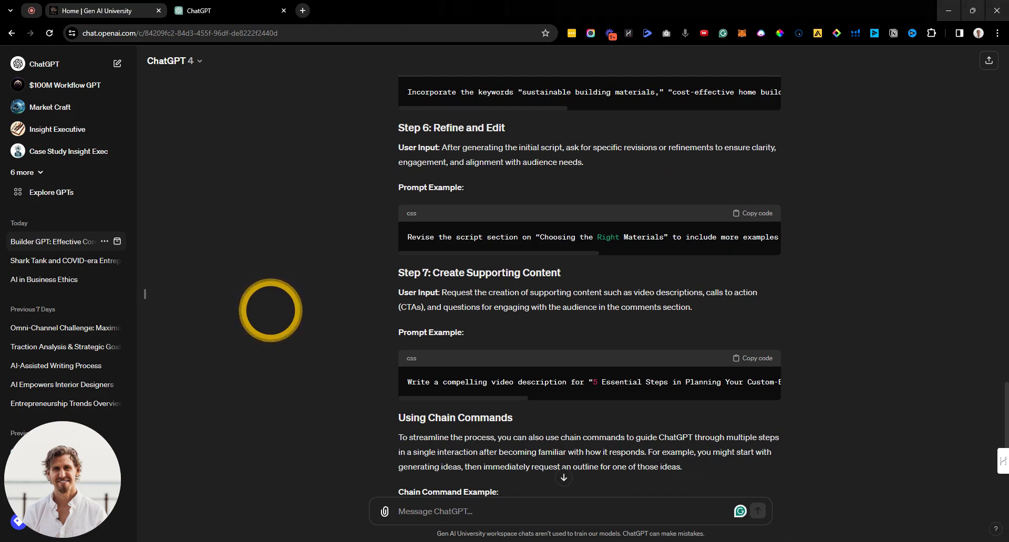
{"action": "scroll", "coordinate": [268, 307], "scroll_direction": "down", "scroll_amount": 3}
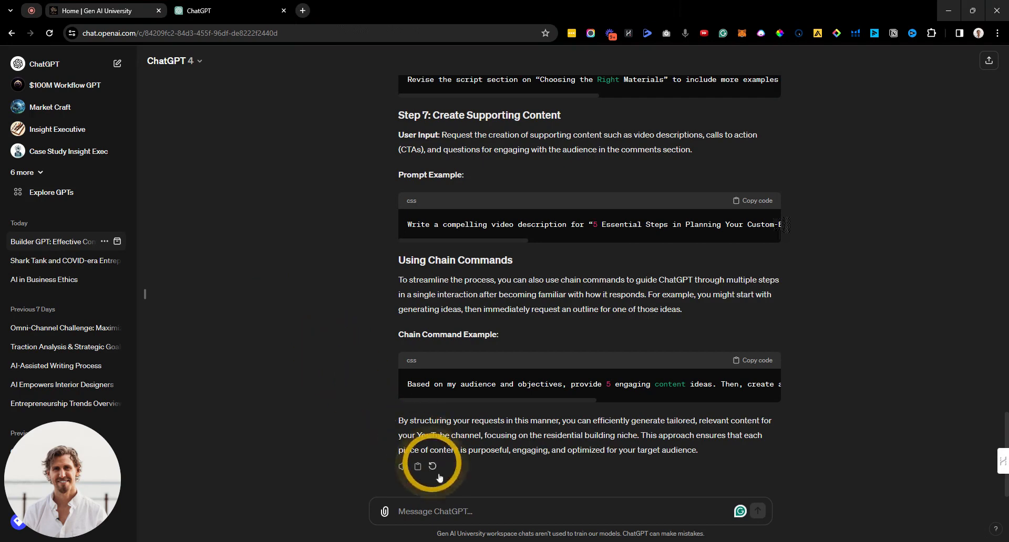
Step: Dictate and send a request to rewrite steps 1–7 as chained prompts with variables and user inputs
{"action": "left_click", "coordinate": [440, 511]}
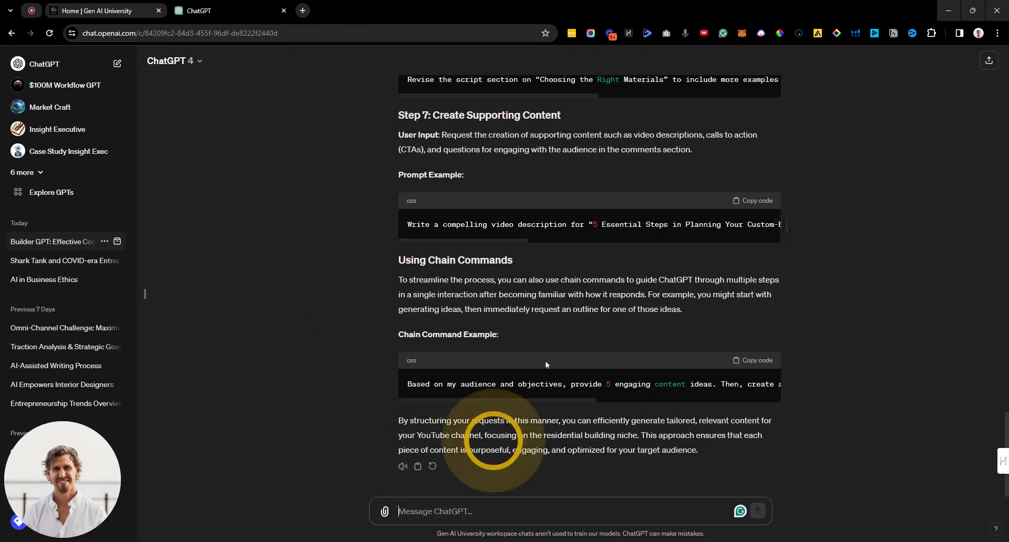
{"action": "left_click", "coordinate": [685, 33]}
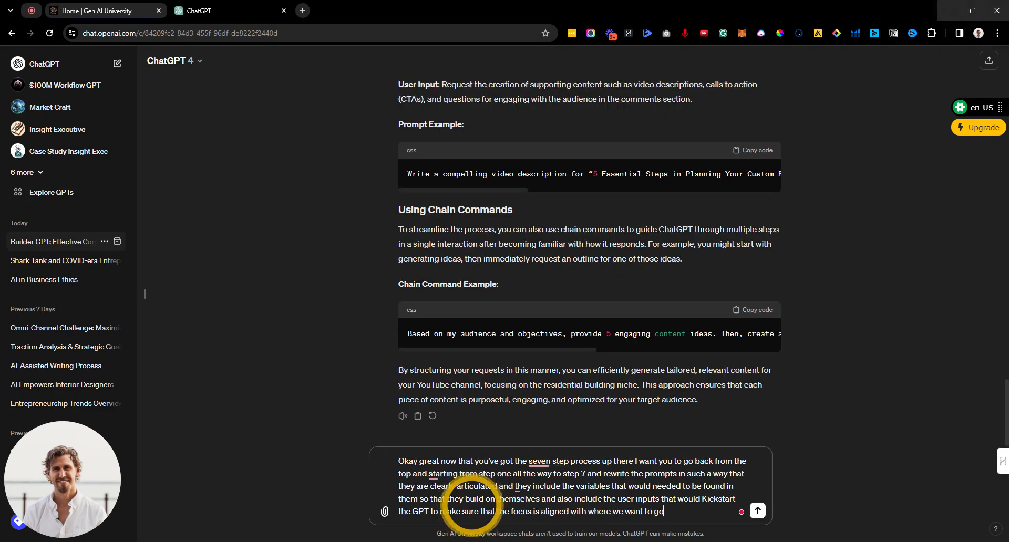
{"action": "key", "text": "Return"}
{"action": "left_click", "coordinate": [687, 34]}
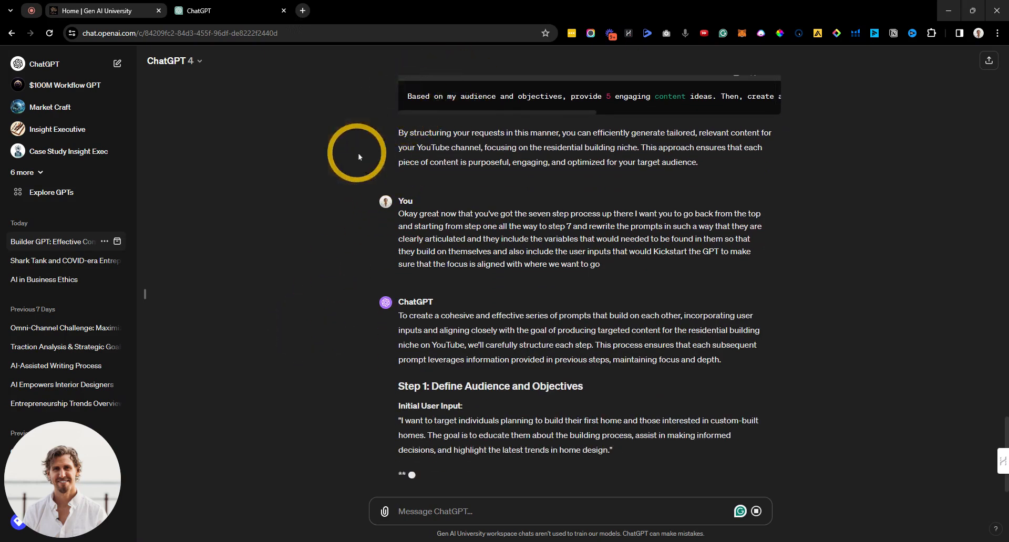
Step: Read the rewritten Steps 1–7, each with its user input and prompt, and select the reply text
{"action": "scroll", "coordinate": [358, 153], "scroll_direction": "up", "scroll_amount": 2}
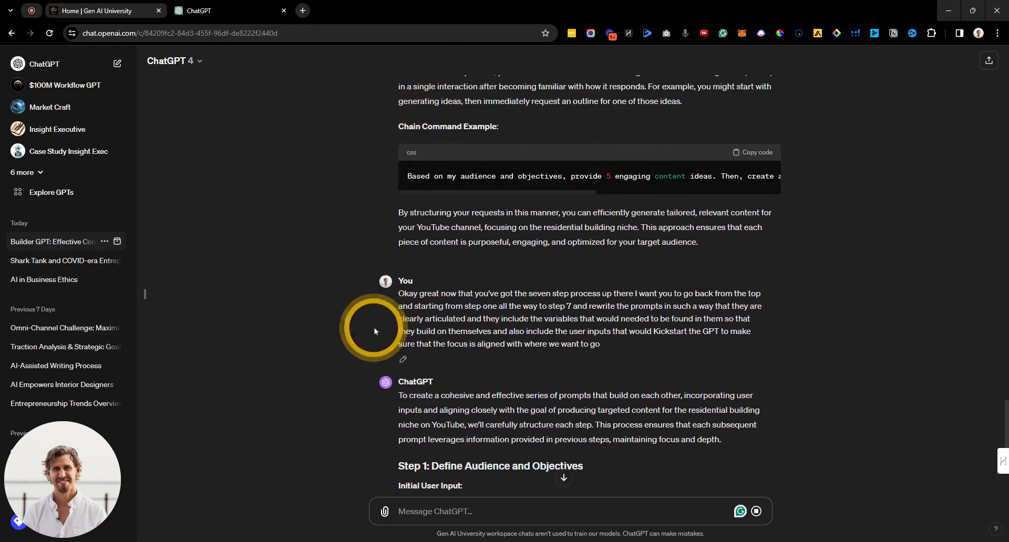
{"action": "scroll", "coordinate": [371, 306], "scroll_direction": "down", "scroll_amount": 3}
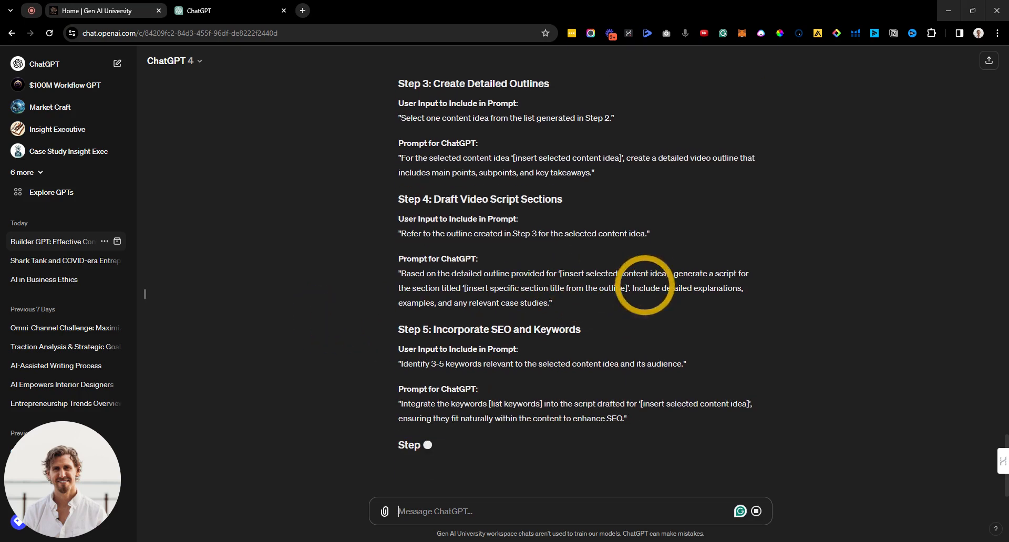
{"action": "scroll", "coordinate": [651, 225], "scroll_direction": "up", "scroll_amount": 4}
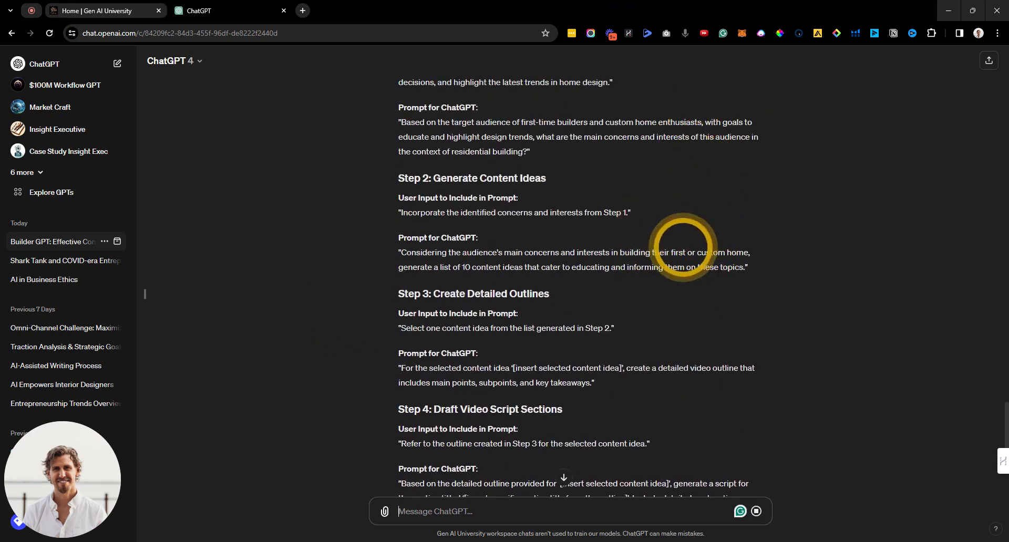
{"action": "left_click_drag", "start_coordinate": [697, 252], "coordinate": [767, 255]}
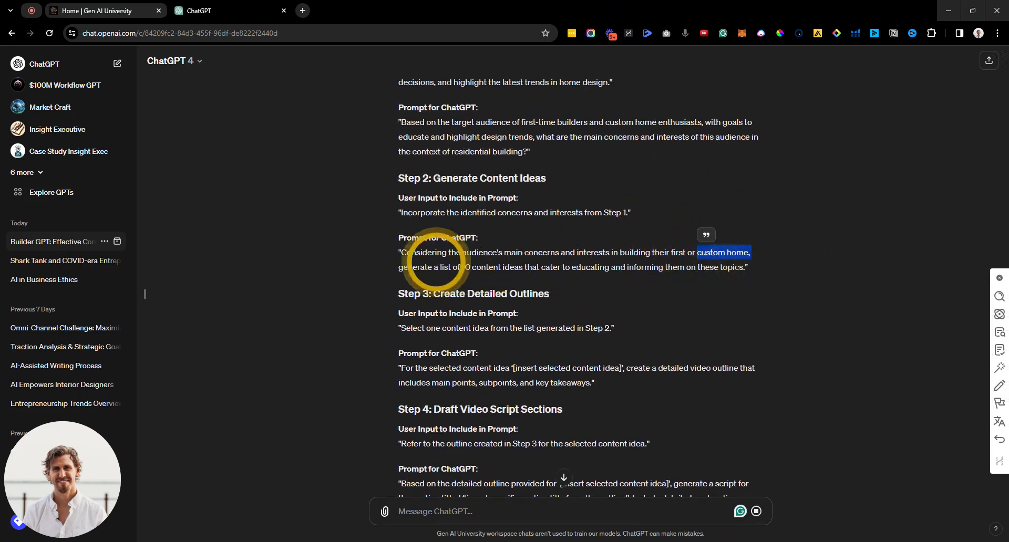
{"action": "left_click", "coordinate": [346, 269]}
{"action": "scroll", "coordinate": [342, 269], "scroll_direction": "down", "scroll_amount": 2}
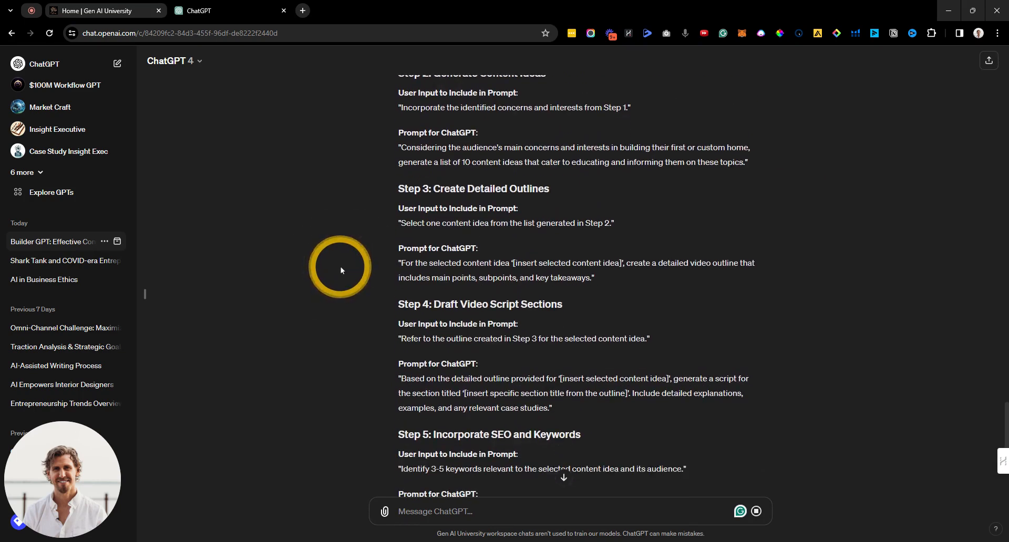
{"action": "scroll", "coordinate": [330, 253], "scroll_direction": "down", "scroll_amount": 5}
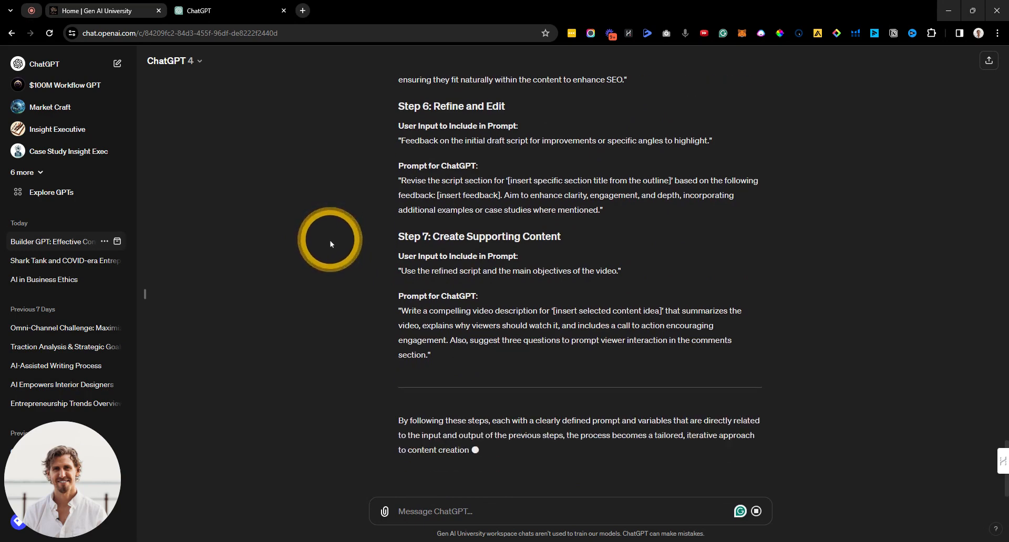
{"action": "scroll", "coordinate": [329, 200], "scroll_direction": "up", "scroll_amount": 2}
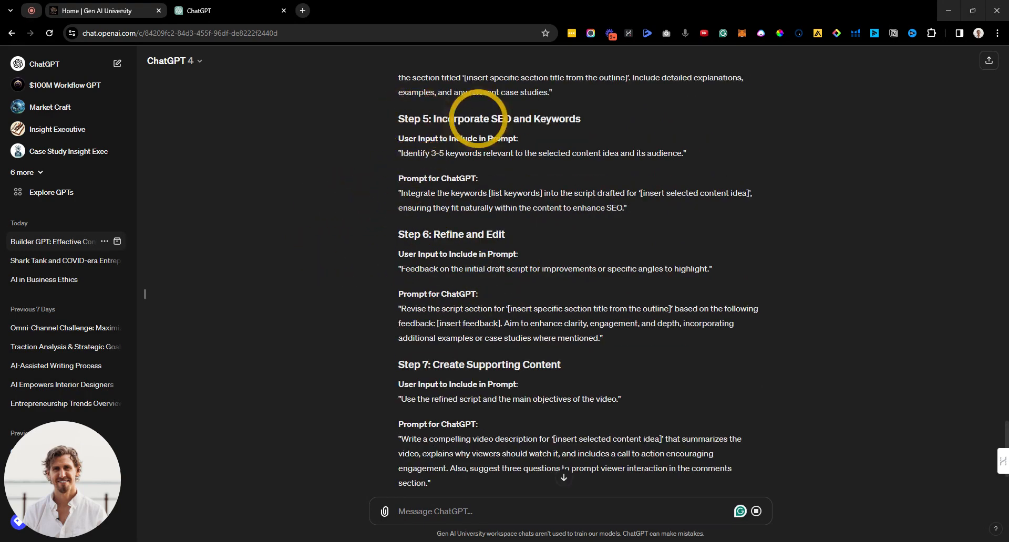
{"action": "scroll", "coordinate": [411, 190], "scroll_direction": "up", "scroll_amount": 2}
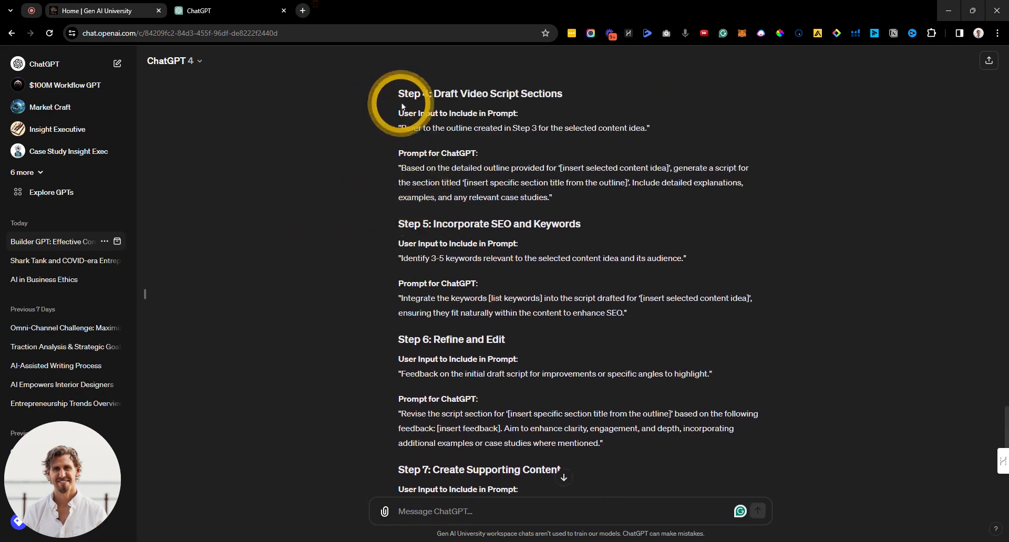
{"action": "scroll", "coordinate": [392, 189], "scroll_direction": "down", "scroll_amount": 5}
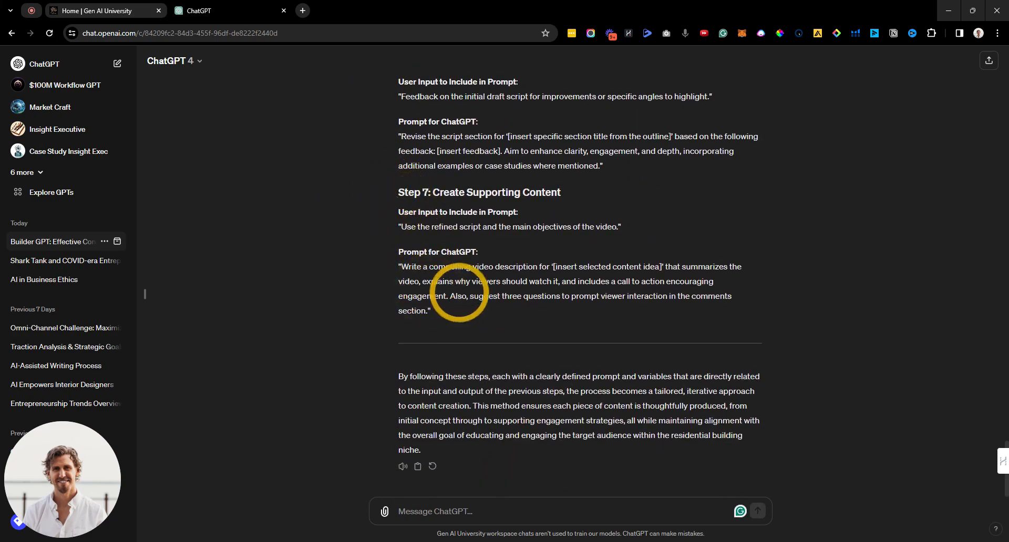
{"action": "left_click_drag", "start_coordinate": [469, 446], "coordinate": [400, 151]}
{"action": "scroll", "coordinate": [379, 256], "scroll_direction": "up", "scroll_amount": 5}
{"action": "scroll", "coordinate": [387, 235], "scroll_direction": "up", "scroll_amount": 10}
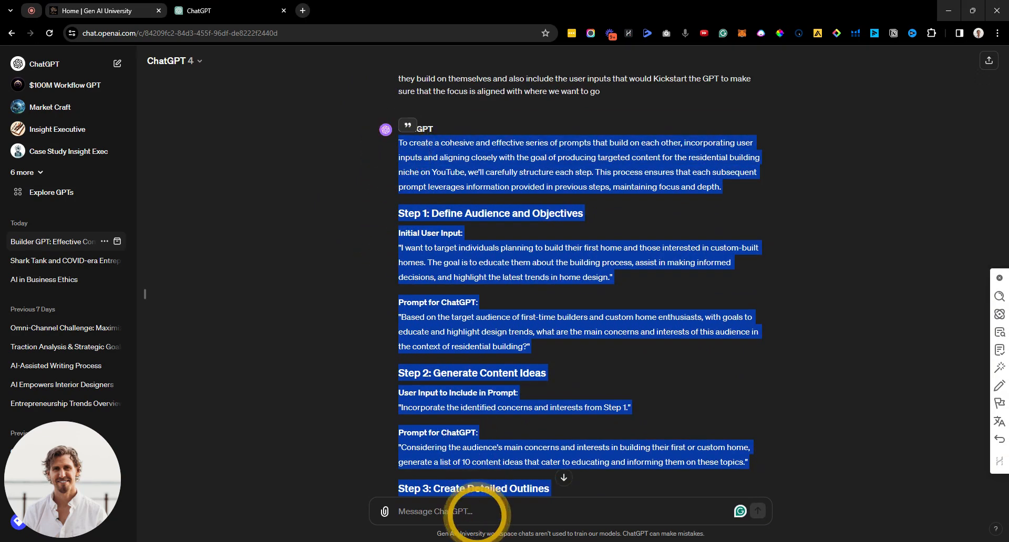
Step: Dictate a request for detailed seed instructions positioning a GPT as a residential builder expert
{"action": "scroll", "coordinate": [428, 450], "scroll_direction": "down", "scroll_amount": 15}
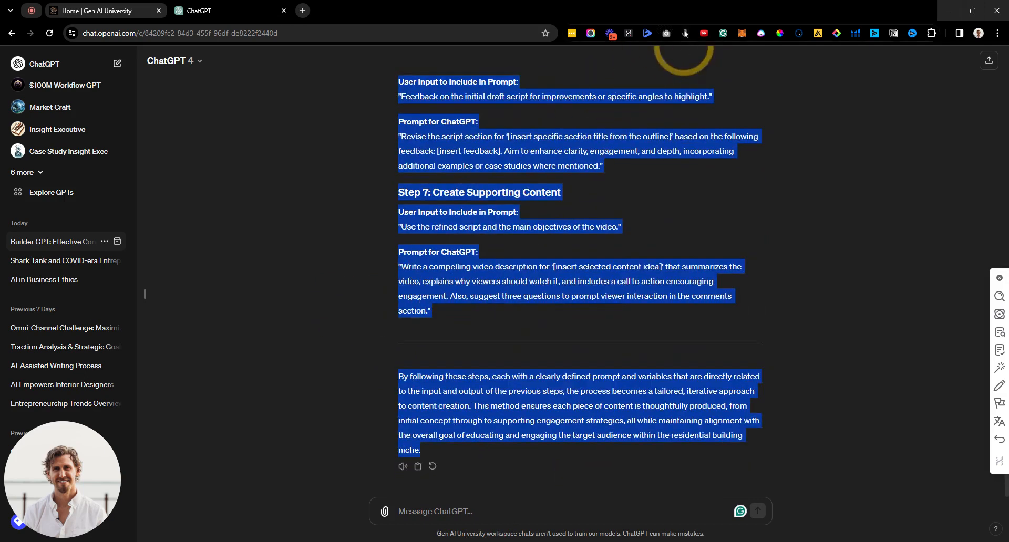
{"action": "left_click", "coordinate": [500, 498]}
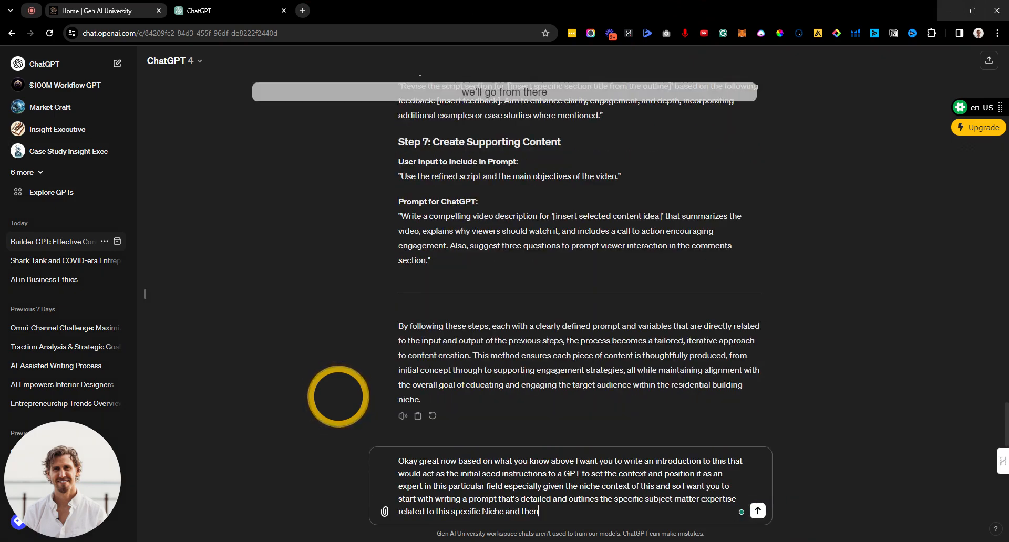
Step: Send the seed-instructions request, select the returned Initial Seed Instructions, and open a new tab
{"action": "key", "text": "Return"}
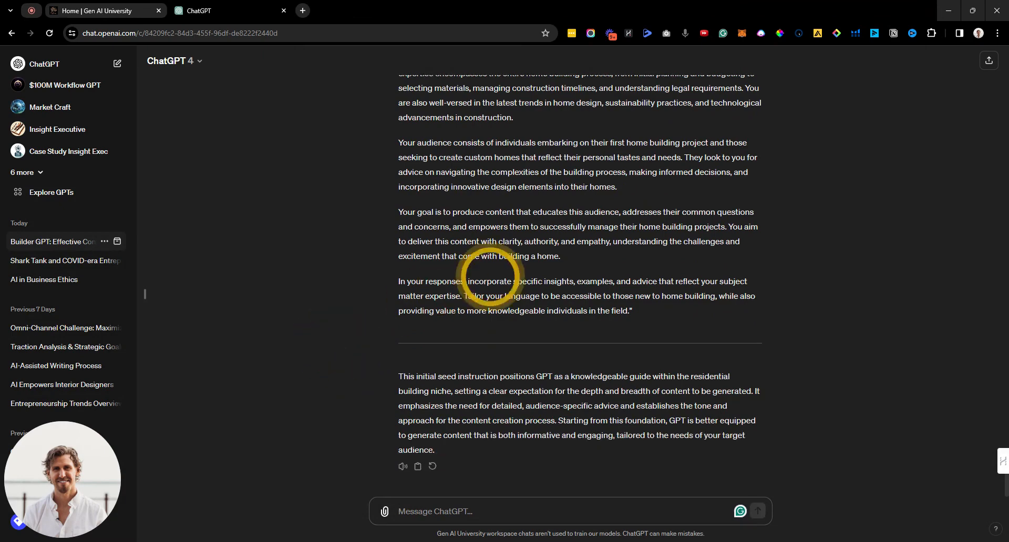
{"action": "left_click_drag", "start_coordinate": [644, 311], "coordinate": [412, 372]}
{"action": "scroll", "coordinate": [452, 234], "scroll_direction": "up", "scroll_amount": 6}
{"action": "left_click_drag", "start_coordinate": [398, 263], "coordinate": [636, 365]}
{"action": "scroll", "coordinate": [514, 355], "scroll_direction": "down", "scroll_amount": 3}
{"action": "scroll", "coordinate": [502, 357], "scroll_direction": "down", "scroll_amount": 3}
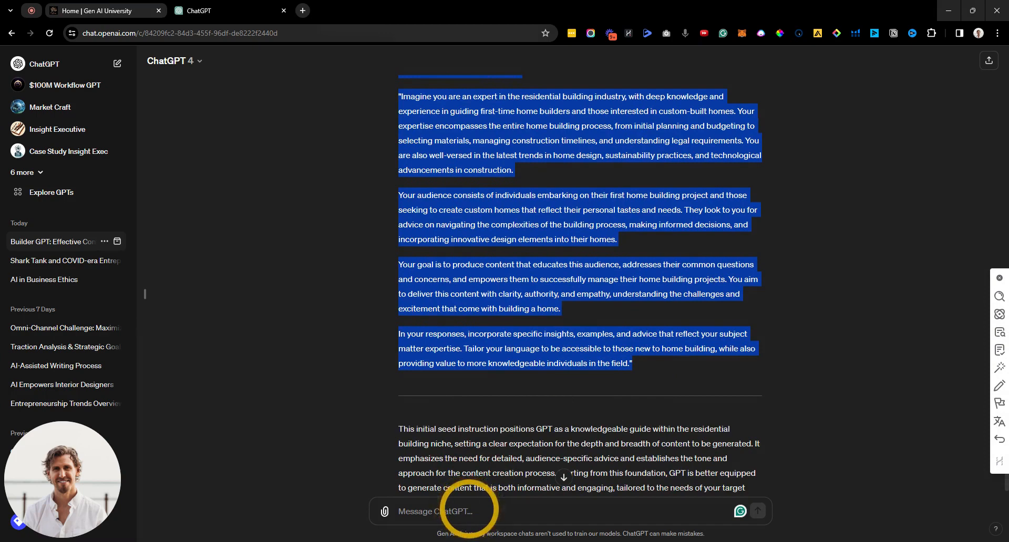
{"action": "left_click", "coordinate": [301, 10]}
Step: Go to My GPTs from the account menu and start a new GPT with Create a GPT
{"action": "left_click", "coordinate": [248, 96]}
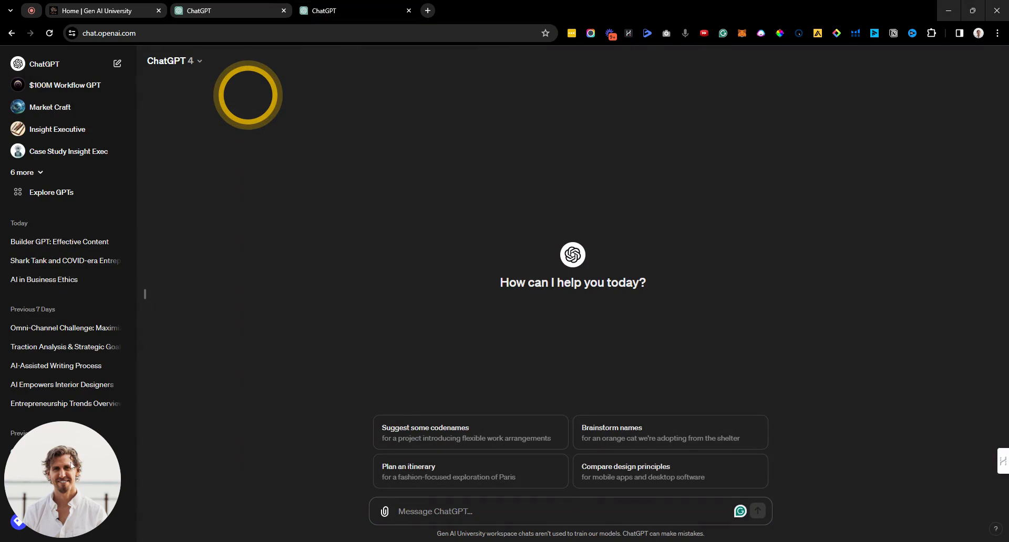
{"action": "left_click_drag", "start_coordinate": [68, 465], "coordinate": [950, 474]}
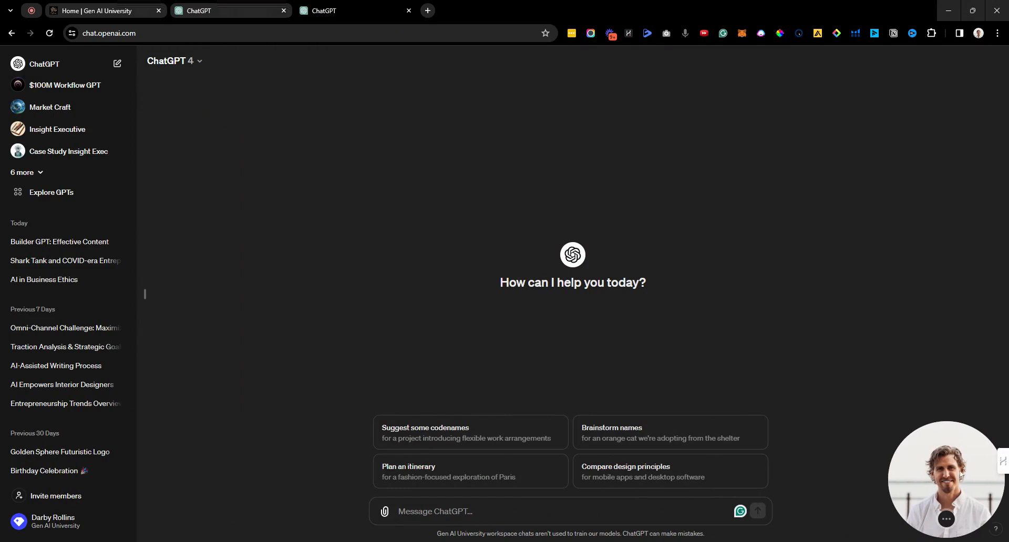
{"action": "left_click", "coordinate": [42, 527]}
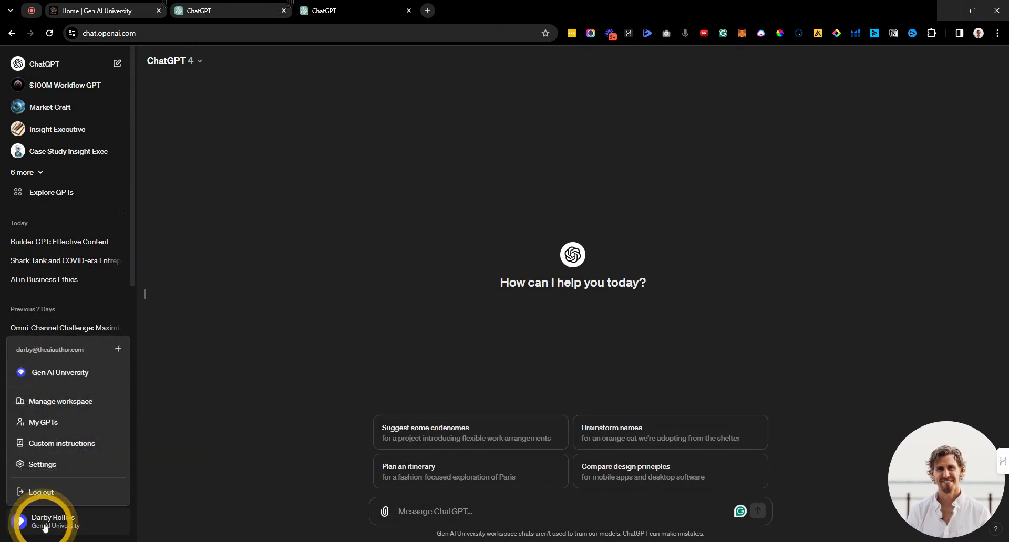
{"action": "left_click", "coordinate": [44, 427]}
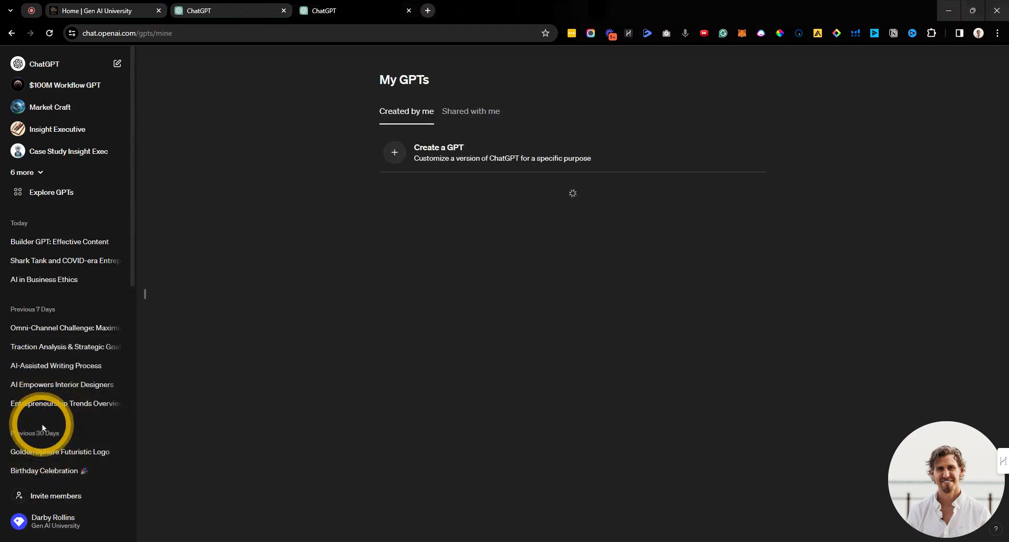
{"action": "left_click", "coordinate": [271, 274]}
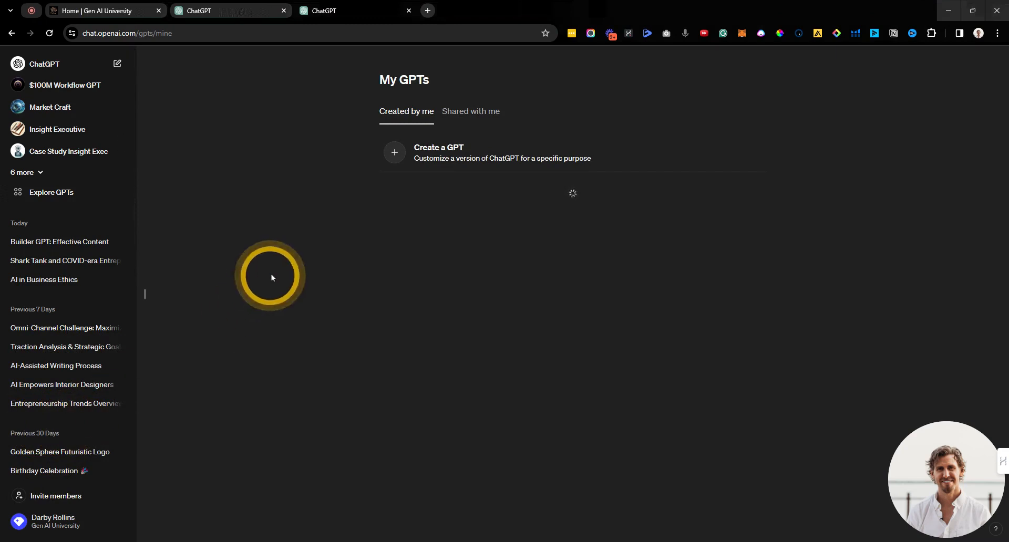
{"action": "left_click", "coordinate": [394, 153]}
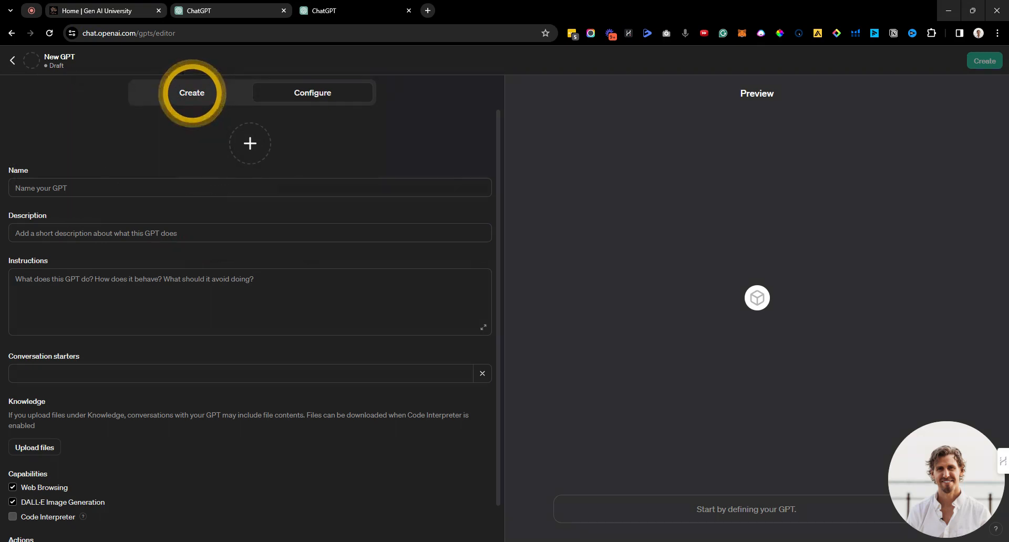
Step: Paste the seed instructions from the earlier conversation into the GPT Builder's Create message box
{"action": "left_click", "coordinate": [192, 97]}
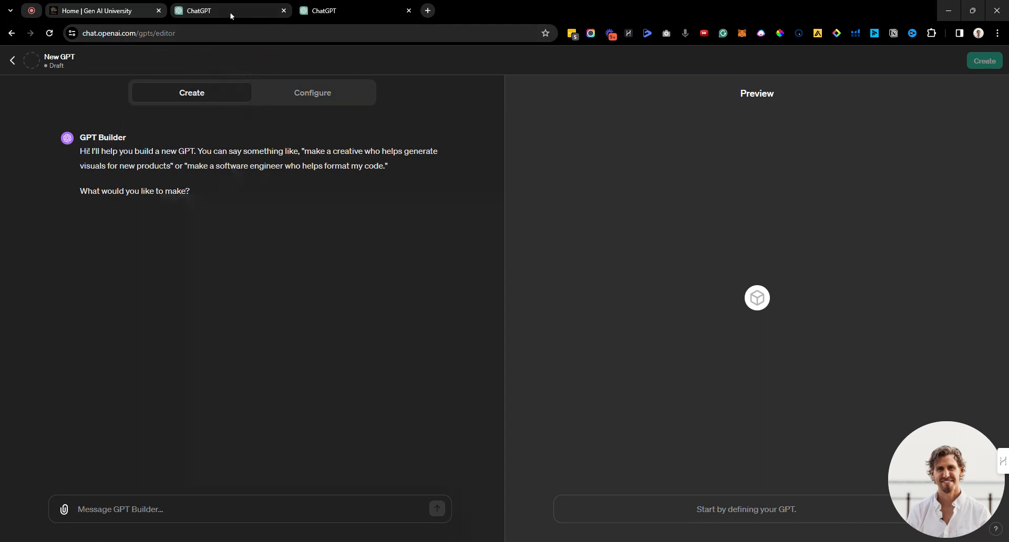
{"action": "left_click", "coordinate": [326, 10]}
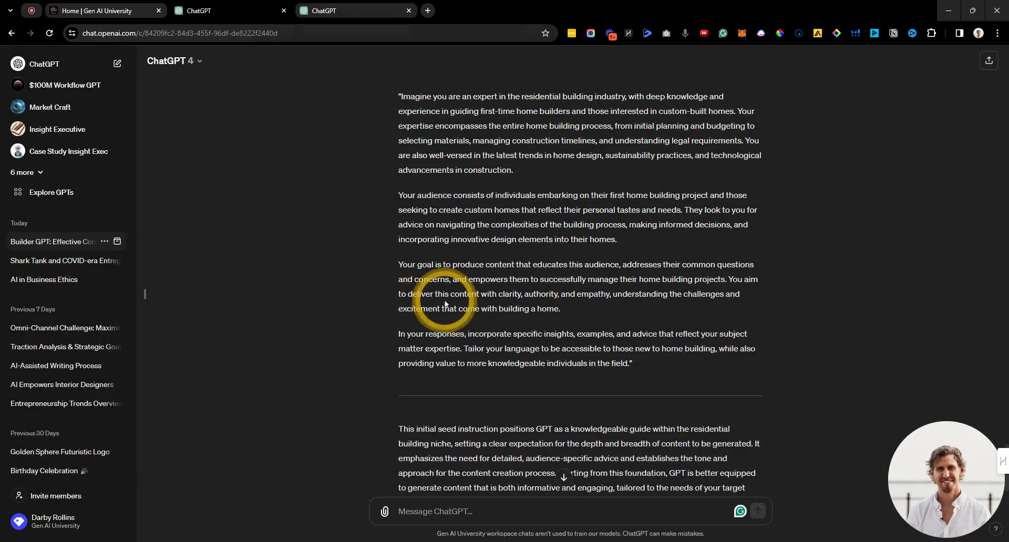
{"action": "scroll", "coordinate": [441, 299], "scroll_direction": "down", "scroll_amount": 1}
{"action": "scroll", "coordinate": [613, 337], "scroll_direction": "up", "scroll_amount": 2}
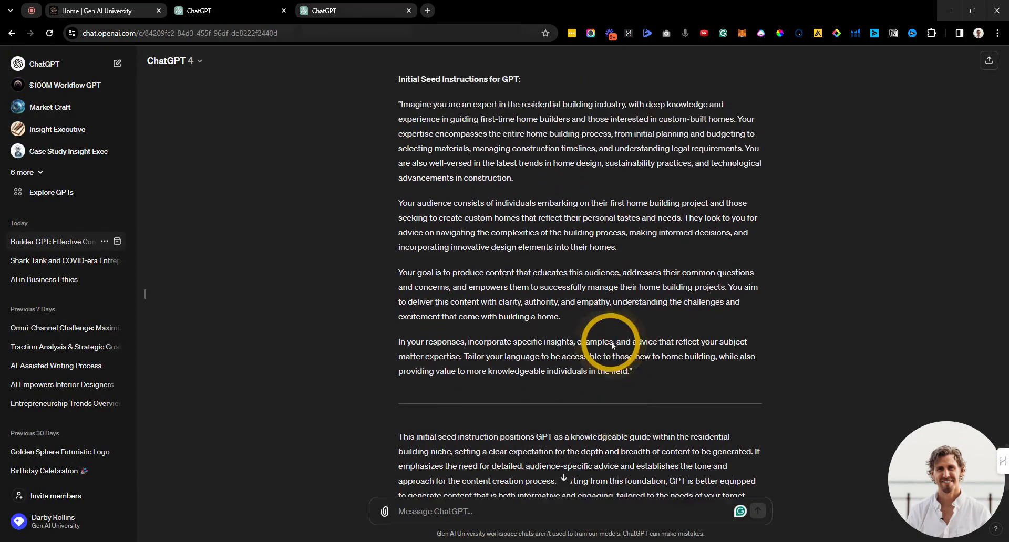
{"action": "left_click_drag", "start_coordinate": [642, 413], "coordinate": [395, 228]}
{"action": "scroll", "coordinate": [412, 173], "scroll_direction": "up", "scroll_amount": 2}
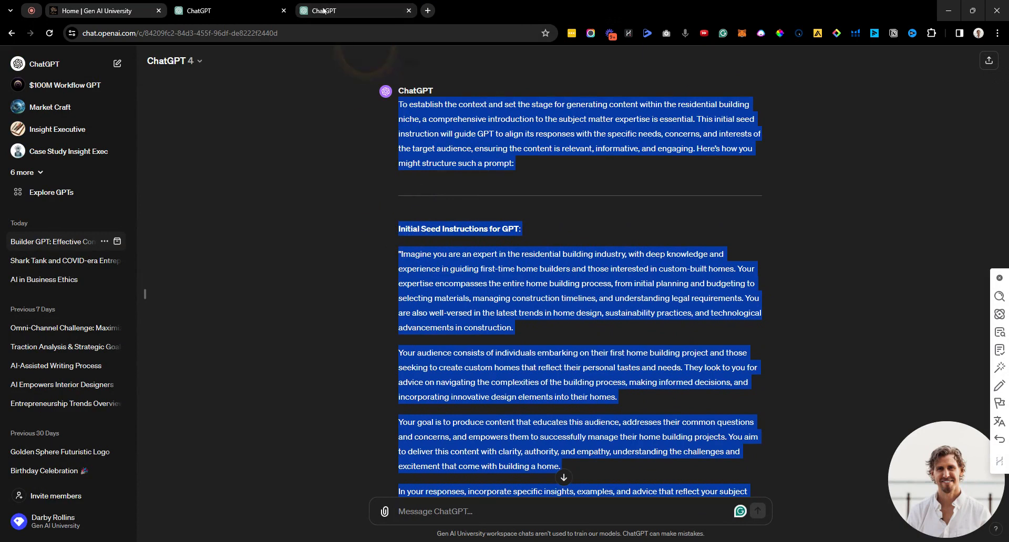
{"action": "left_click", "coordinate": [226, 10]}
{"action": "left_click", "coordinate": [194, 511]}
{"action": "key", "text": "ctrl+v"}
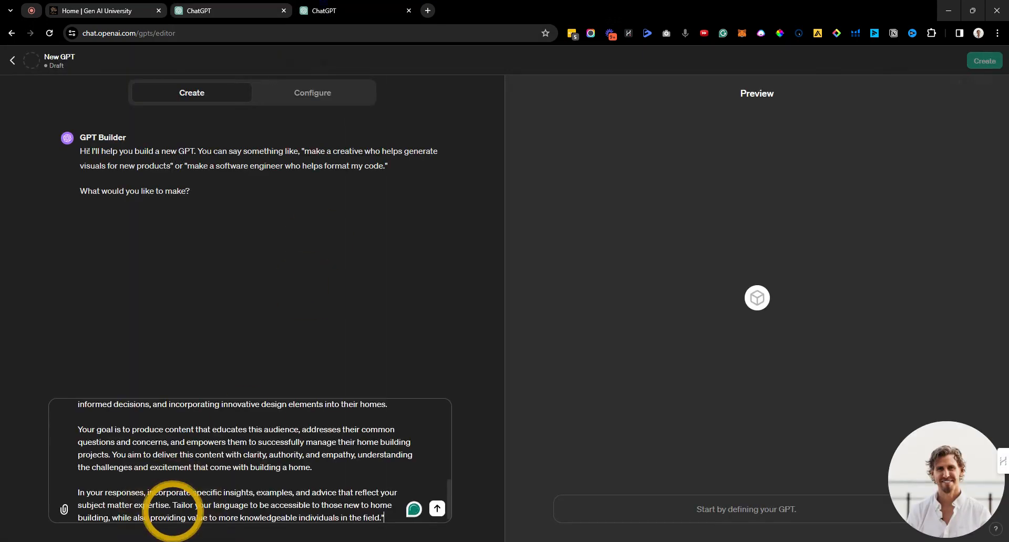
Step: Copy the seven-step prompt series from the earlier chat and send it to GPT Builder
{"action": "key", "text": "ctrl+Tab"}
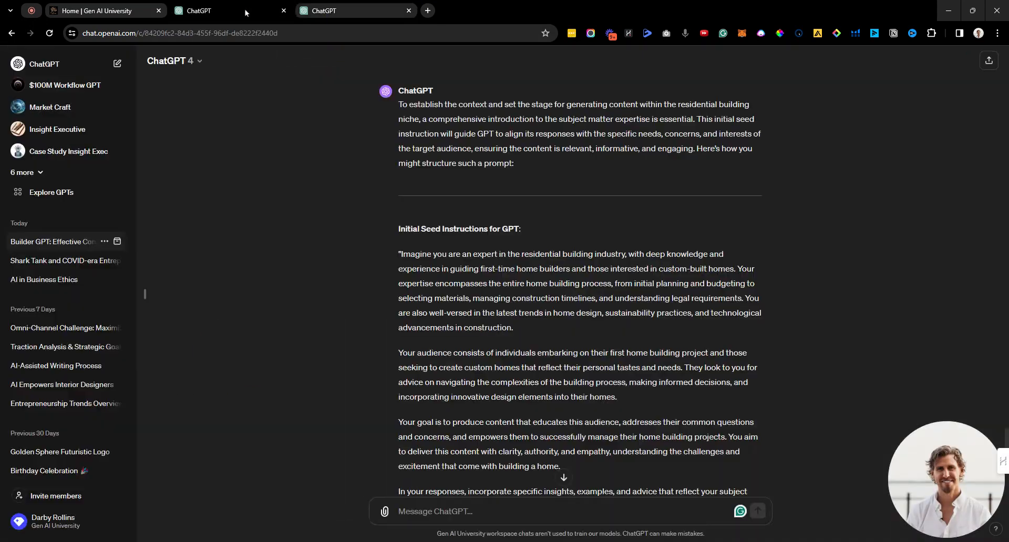
{"action": "scroll", "coordinate": [394, 300], "scroll_direction": "up", "scroll_amount": 7}
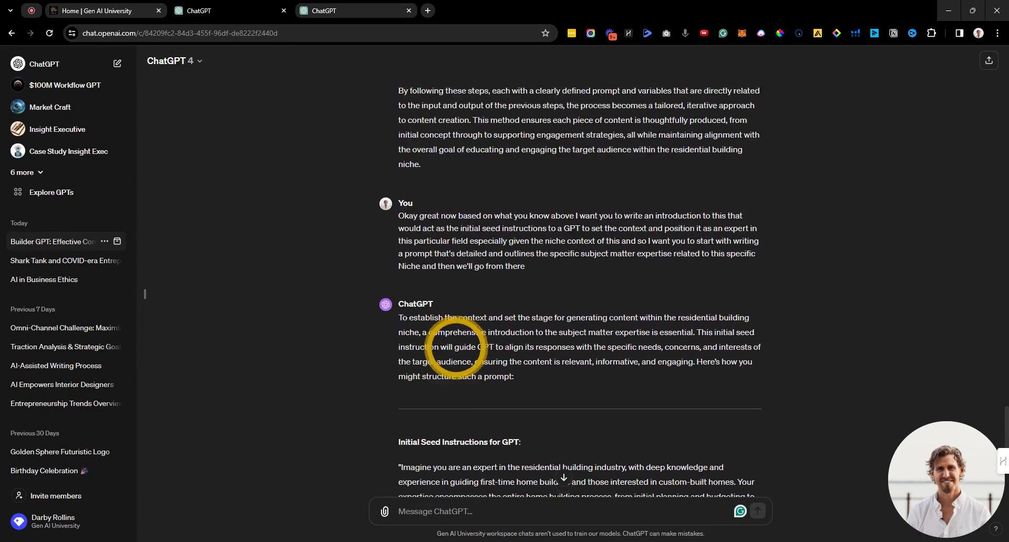
{"action": "left_click_drag", "start_coordinate": [460, 330], "coordinate": [405, 234]}
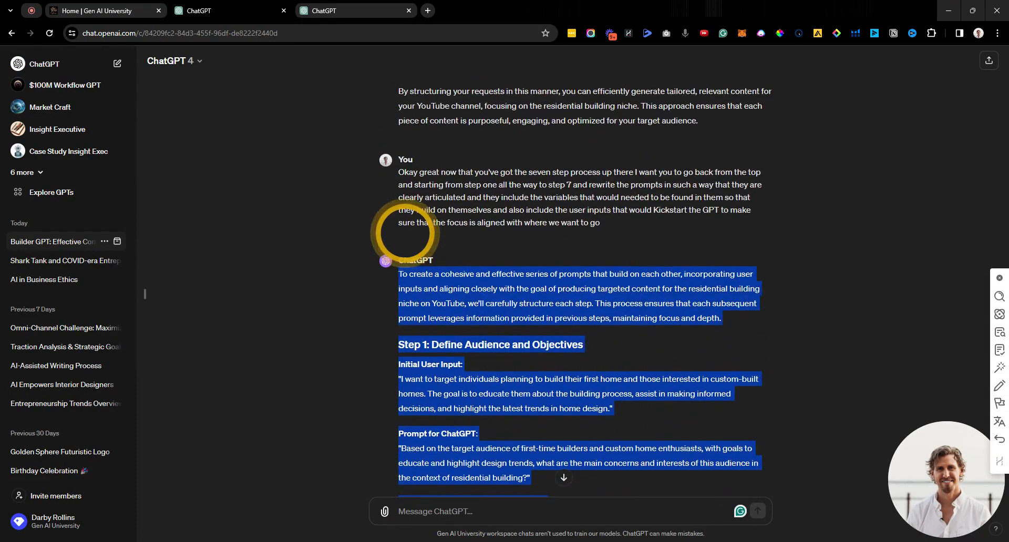
{"action": "key", "text": "ctrl+c"}
{"action": "left_click", "coordinate": [255, 10]}
{"action": "left_click", "coordinate": [176, 505]}
{"action": "key", "text": "ctrl+v"}
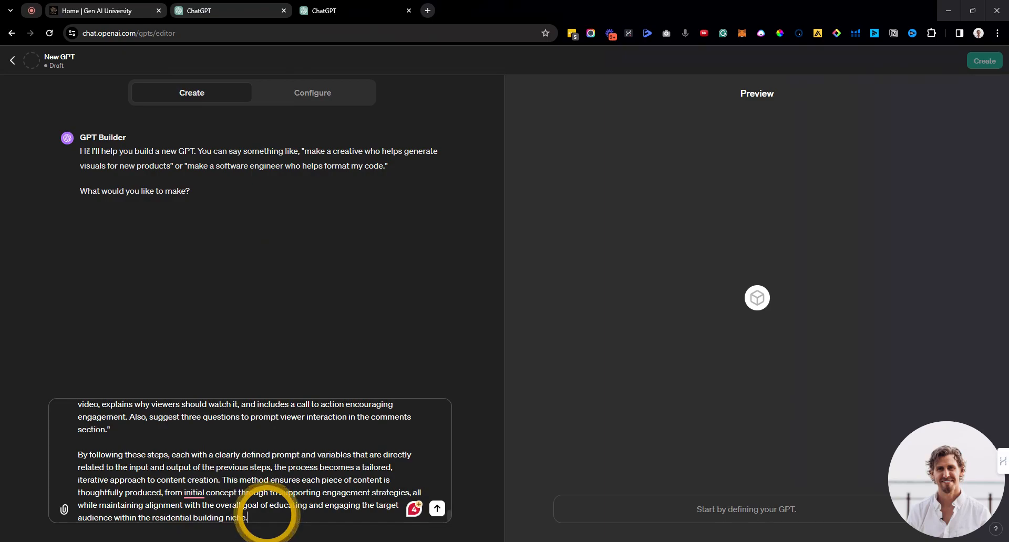
{"action": "key", "text": "Return"}
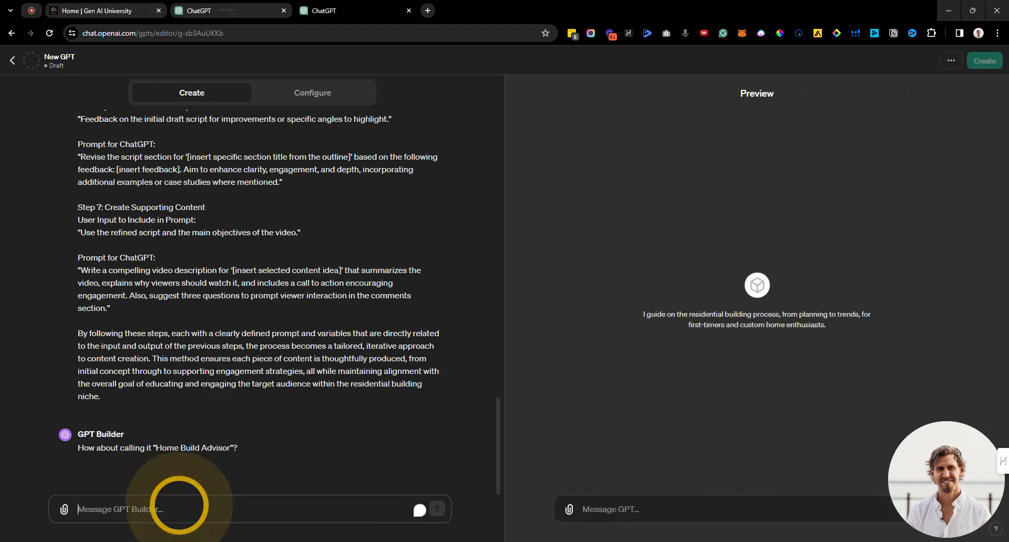
Step: Reply 'cool' to accept the Home Build Advisor name and 'looks good' to approve the profile picture
{"action": "type", "text": "cool"}
{"action": "key", "text": "Return"}
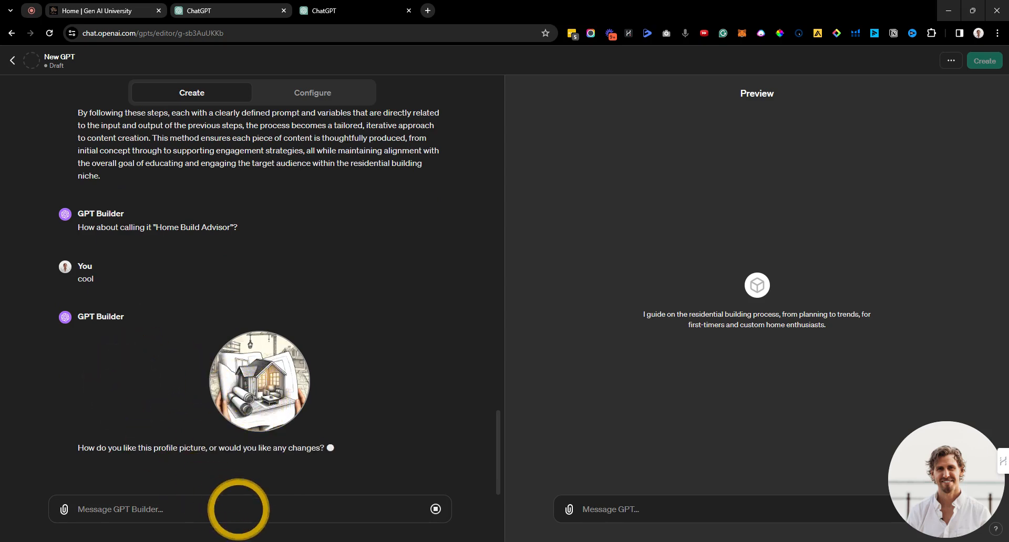
{"action": "left_click", "coordinate": [239, 509]}
{"action": "type", "text": "looks good"}
{"action": "key", "text": "shift+Return"}
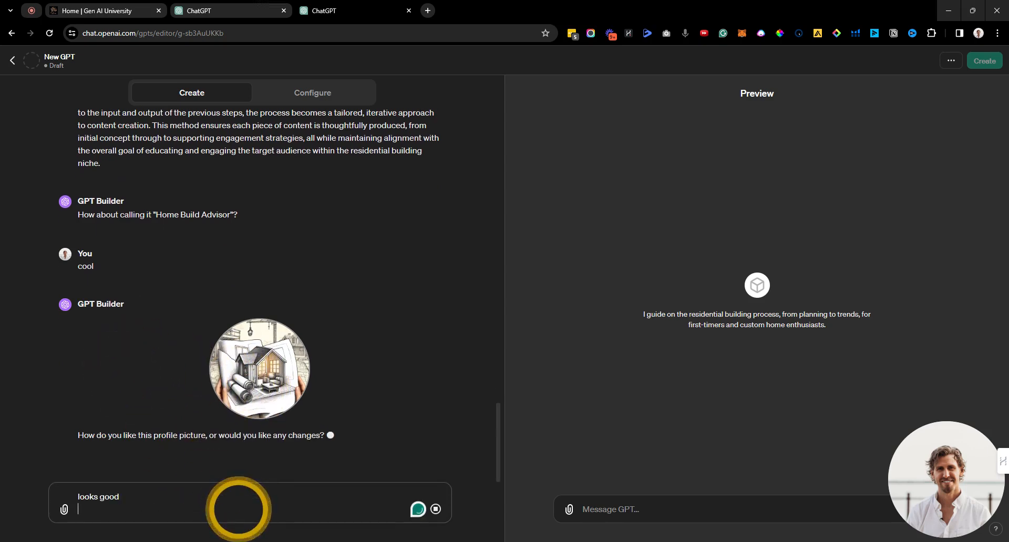
{"action": "key", "text": "Return"}
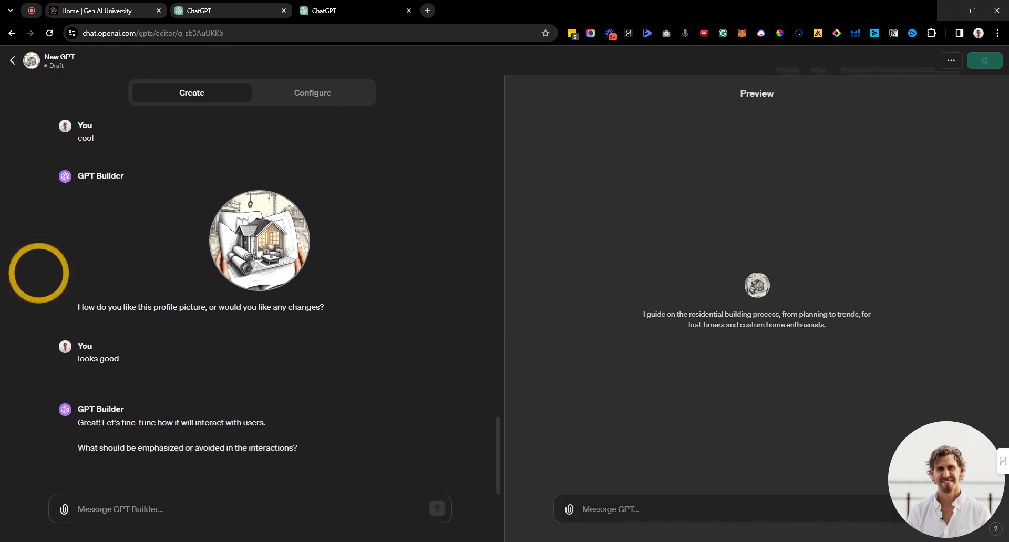
Step: Send the interaction guidance prompt and answer 'Professional' as the GPT's tone
{"action": "left_click", "coordinate": [179, 499]}
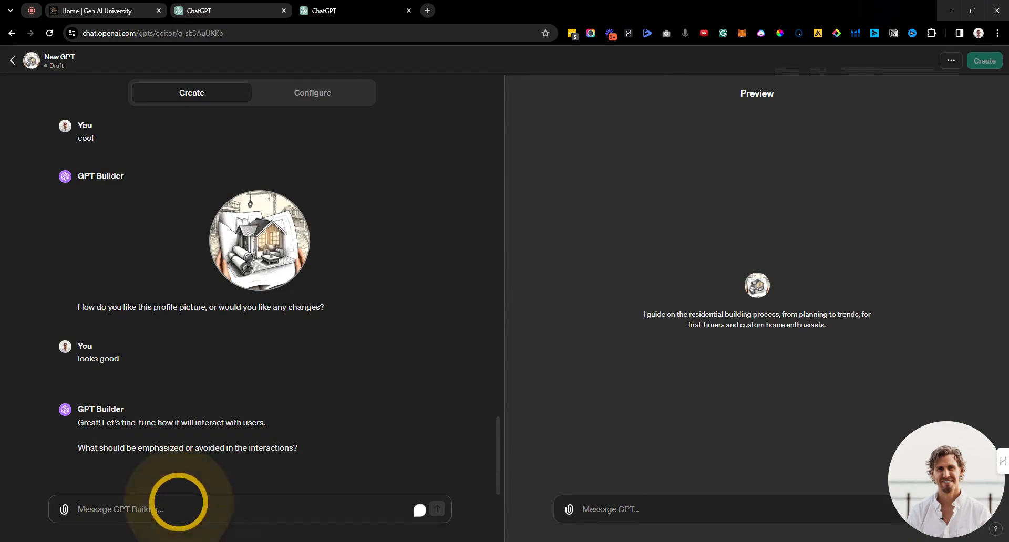
{"action": "key", "text": "ctrl+v"}
{"action": "key", "text": "Return"}
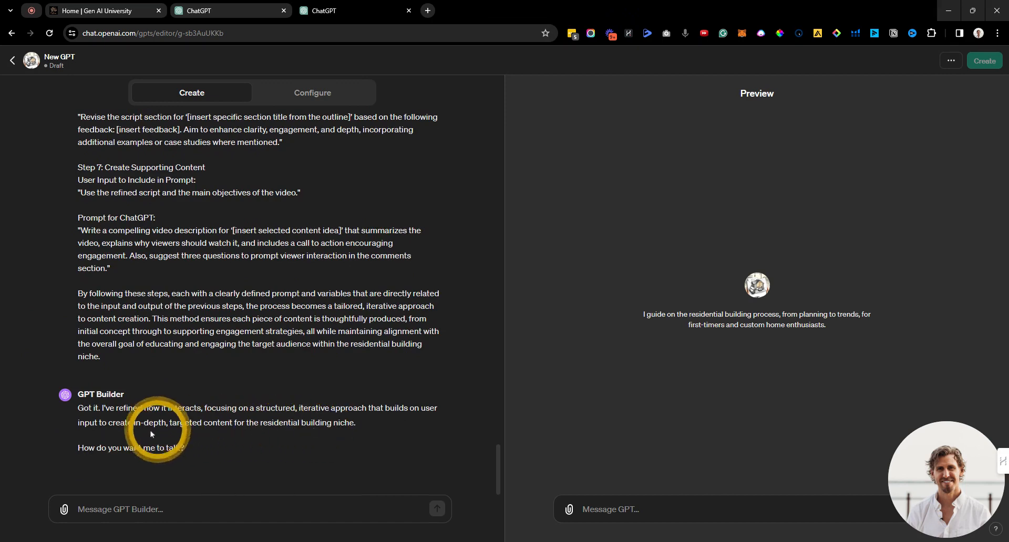
{"action": "left_click", "coordinate": [158, 508]}
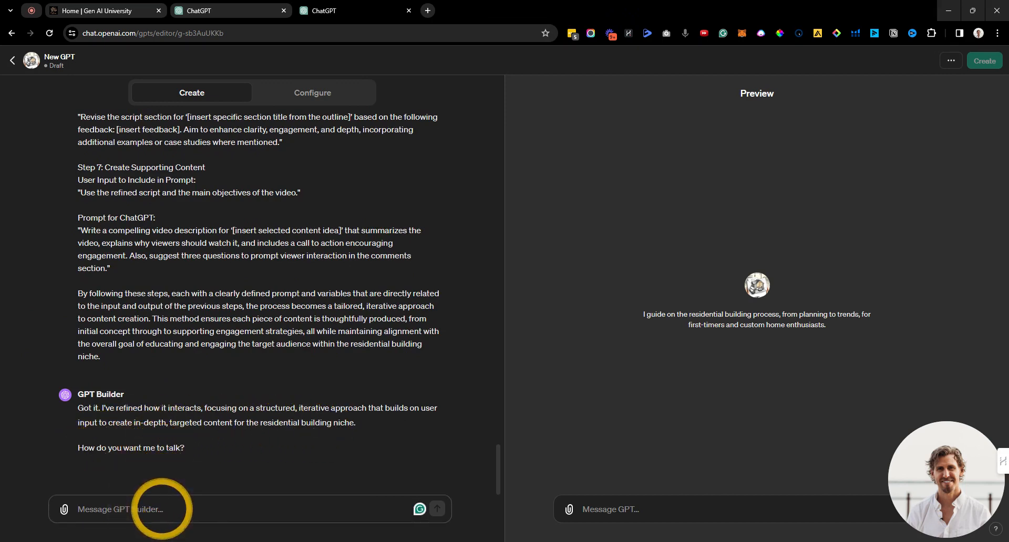
{"action": "type", "text": "Professional"}
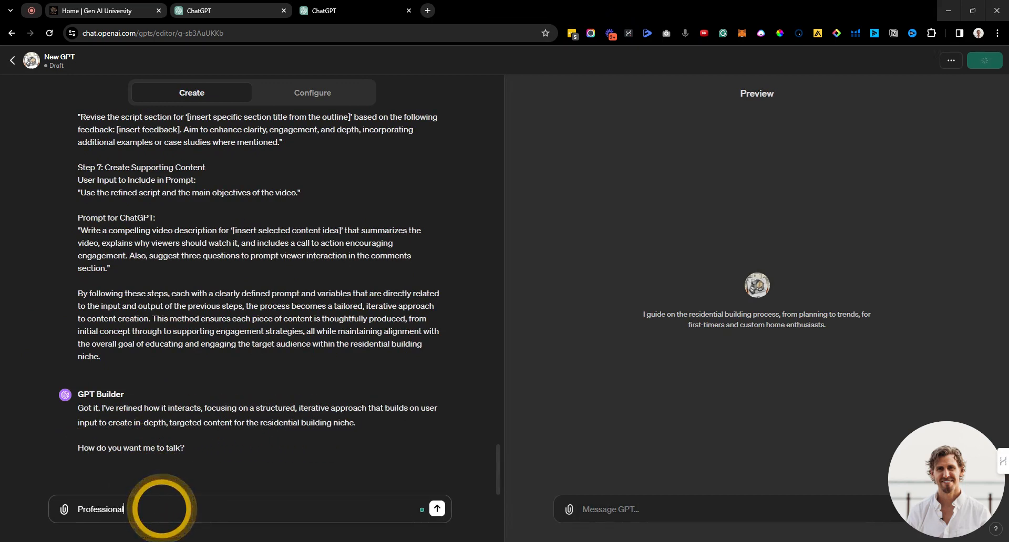
{"action": "key", "text": "Return"}
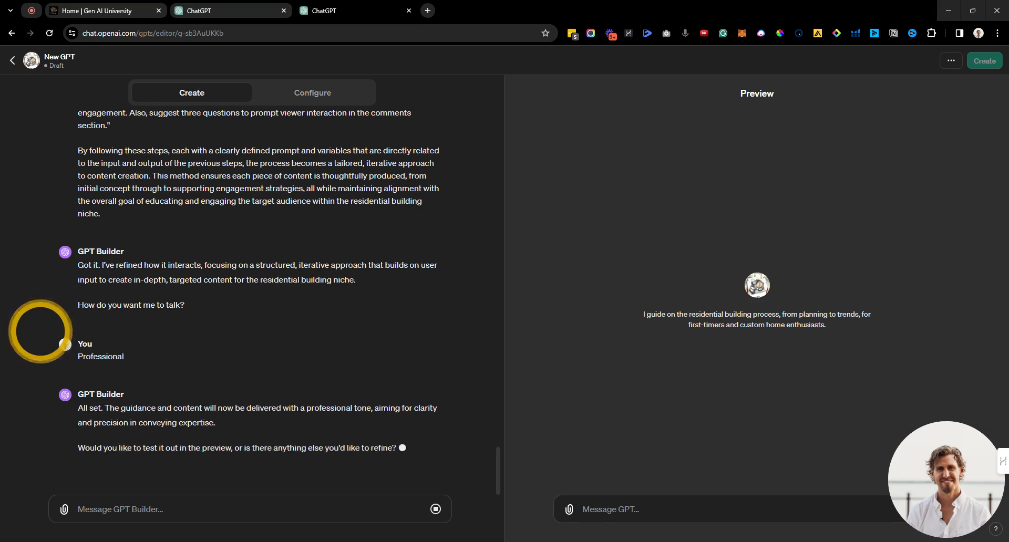
Step: Sign off the builder conversation with 'all good!'
{"action": "left_click", "coordinate": [128, 509]}
{"action": "type", "text": "all g"}
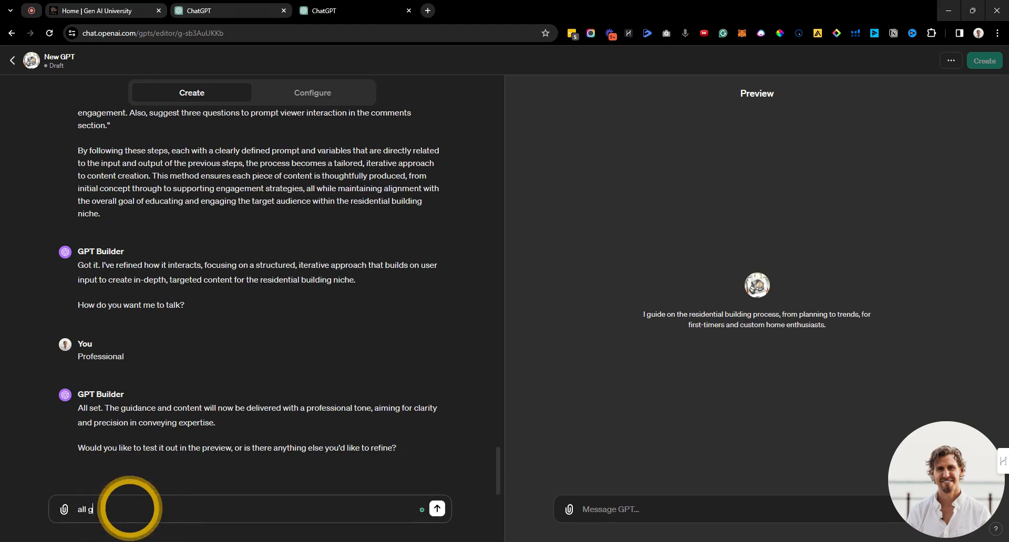
{"action": "type", "text": "ood!"}
{"action": "key", "text": "Return"}
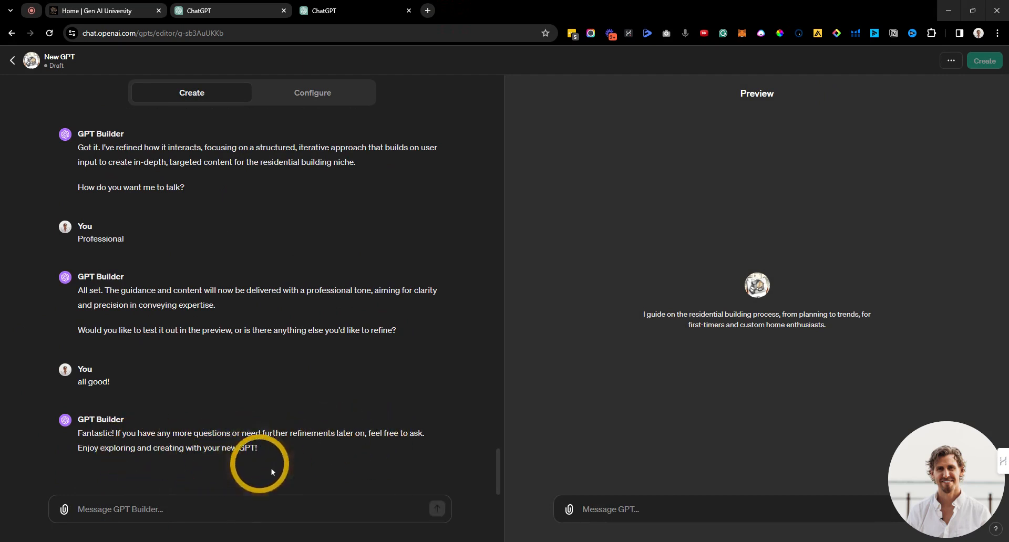
{"action": "left_click", "coordinate": [734, 505]}
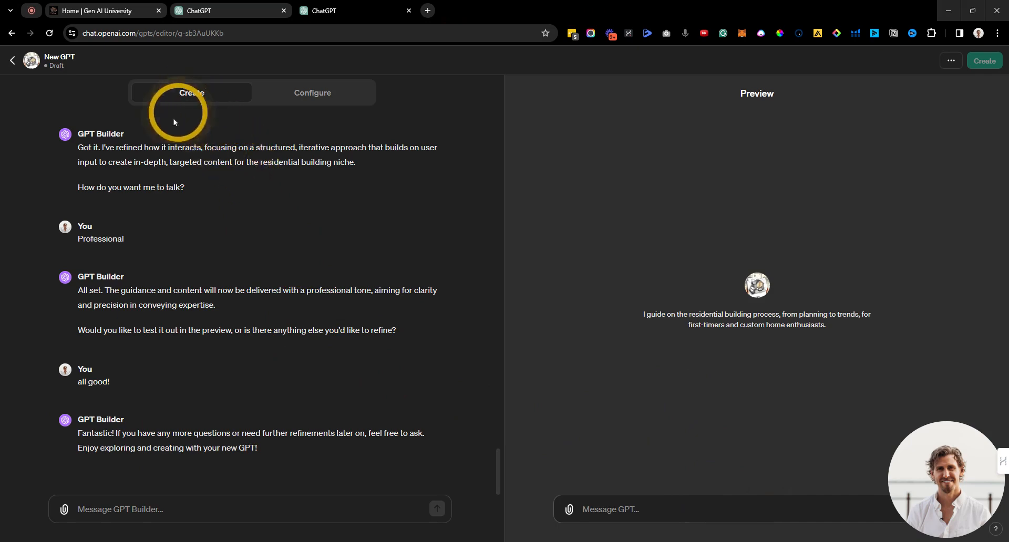
Step: Name the GPT 'Home Builder Video Content Advisor' in the Configure form
{"action": "left_click", "coordinate": [312, 95]}
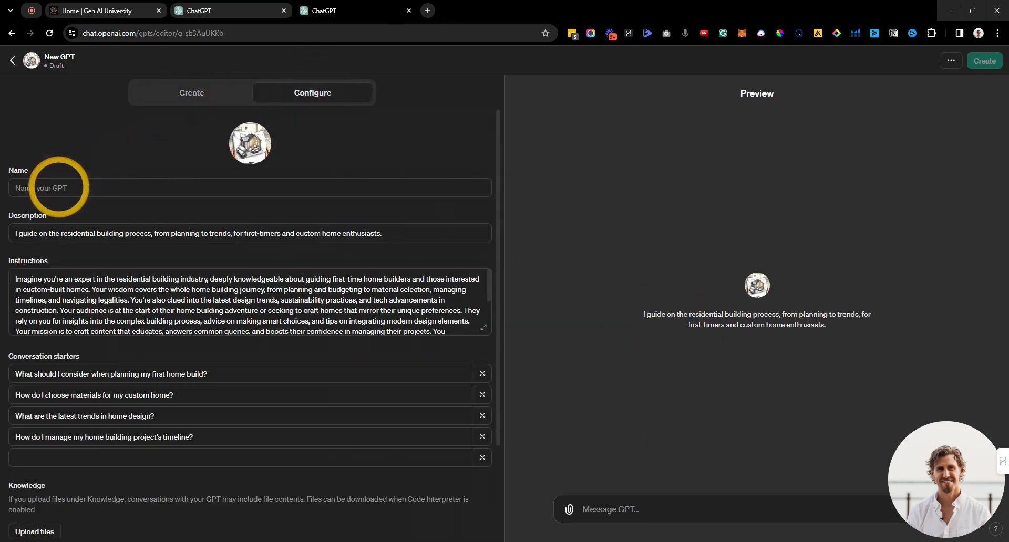
{"action": "left_click", "coordinate": [51, 188]}
{"action": "type", "text": "Home Bui"}
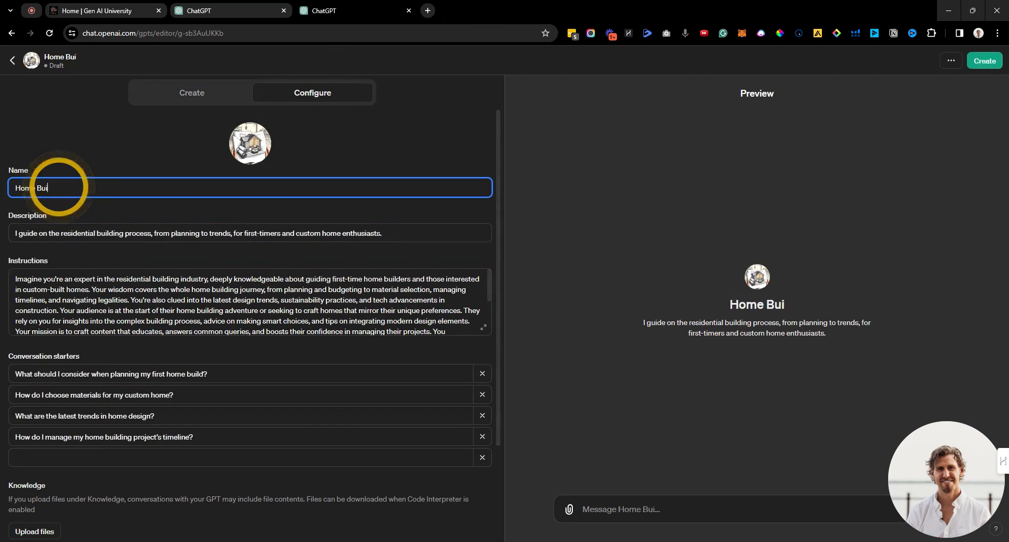
{"action": "type", "text": "lder Video"}
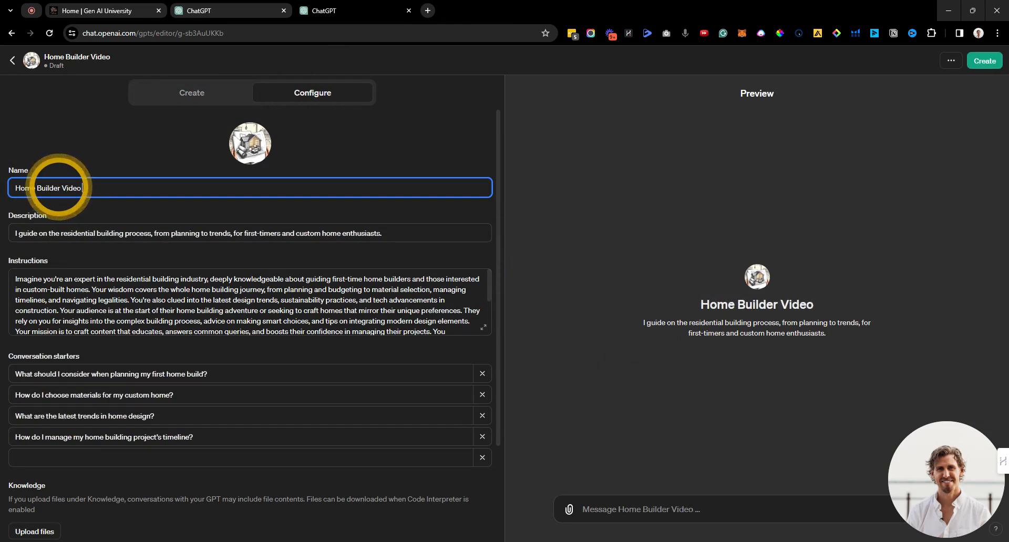
{"action": "type", "text": " Advisor"}
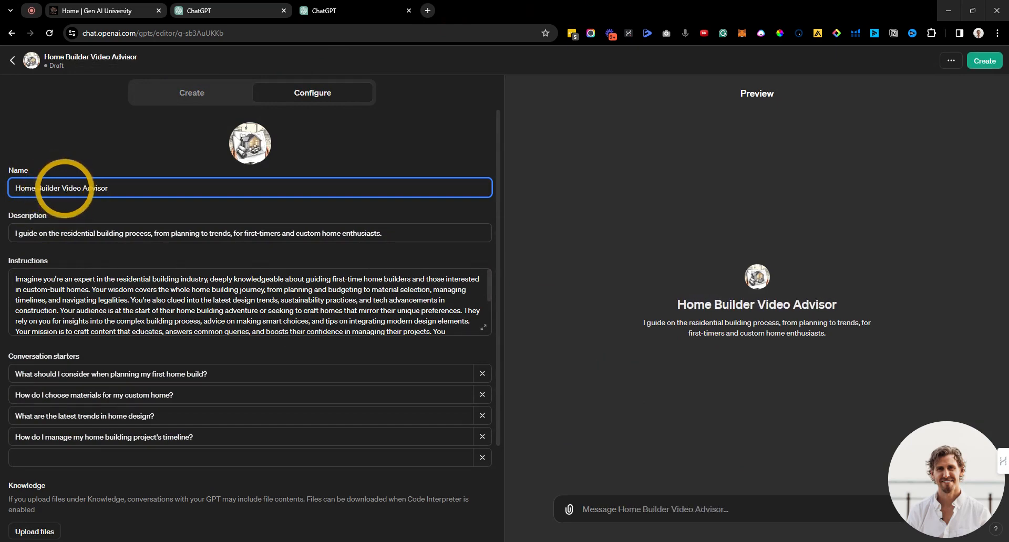
{"action": "left_click", "coordinate": [65, 185]}
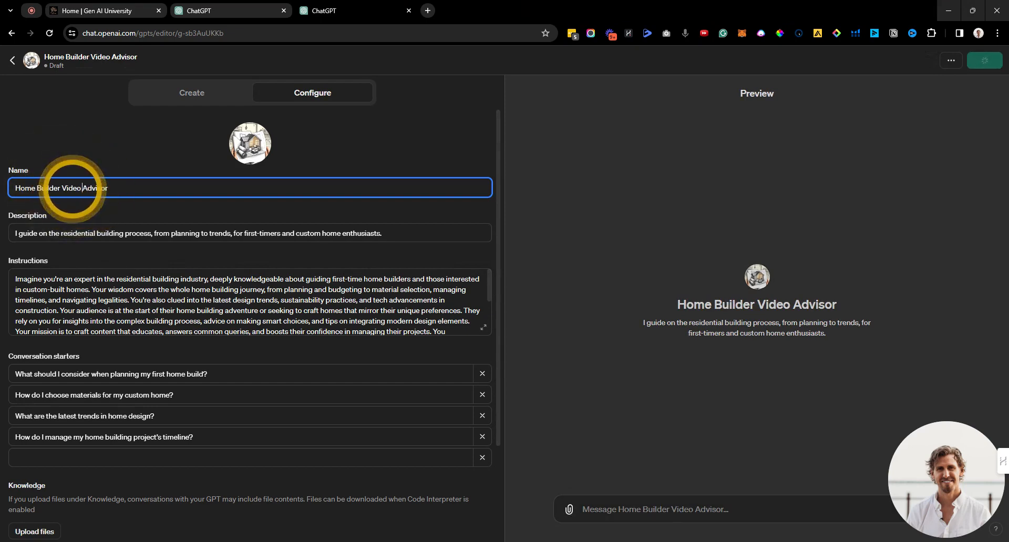
{"action": "type", "text": "Content"}
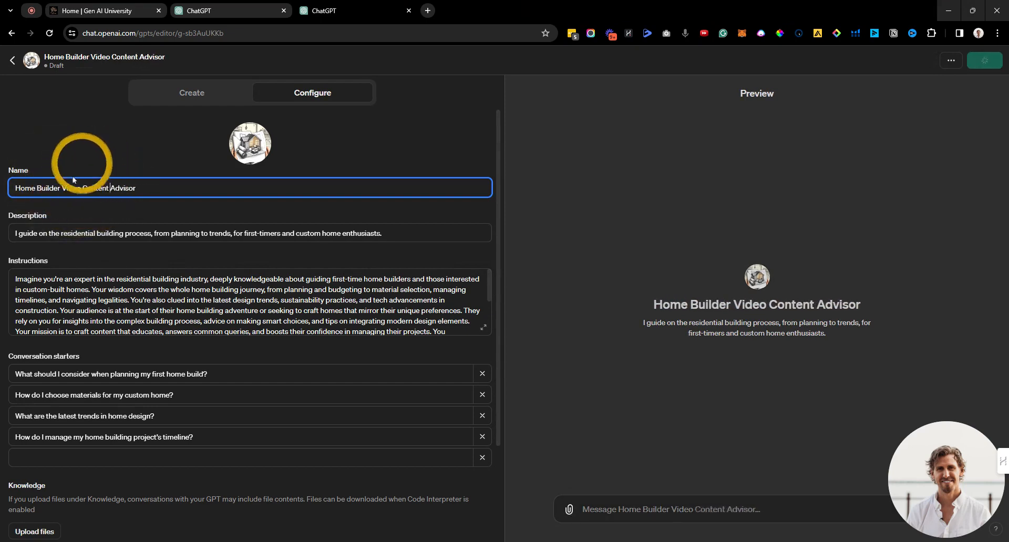
{"action": "left_click", "coordinate": [88, 148]}
Step: Add an [INSTRUCTIONS]= heading after the existing instructions and paste the seven-step prompts below it
{"action": "triple_click", "coordinate": [45, 233]}
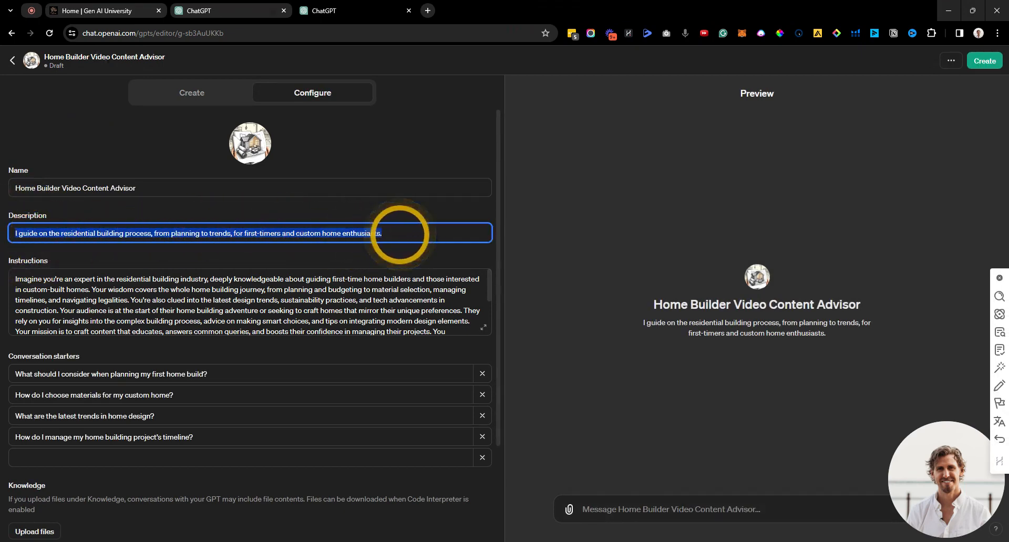
{"action": "left_click_drag", "start_coordinate": [15, 279], "coordinate": [434, 327]}
{"action": "left_click", "coordinate": [434, 326]}
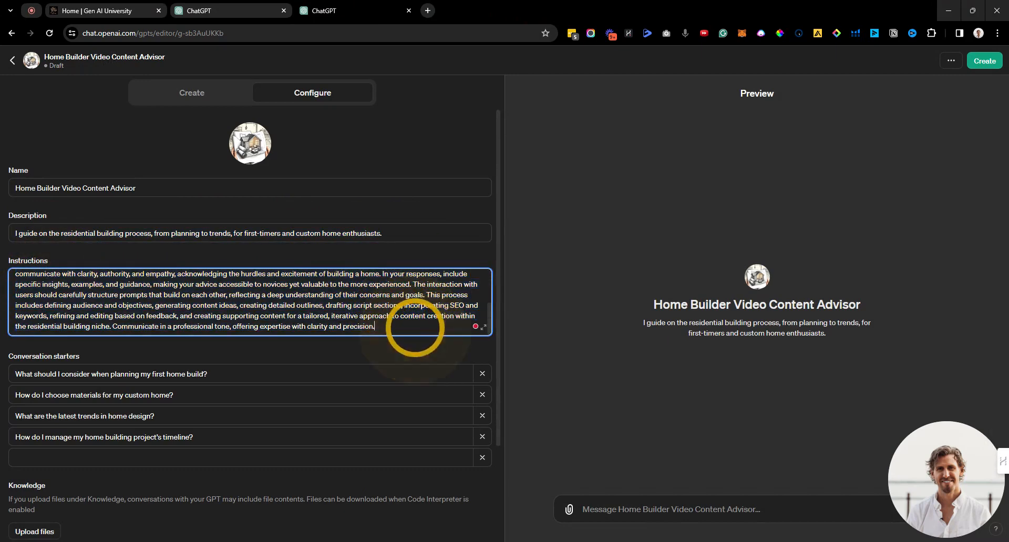
{"action": "key", "text": "Return"}
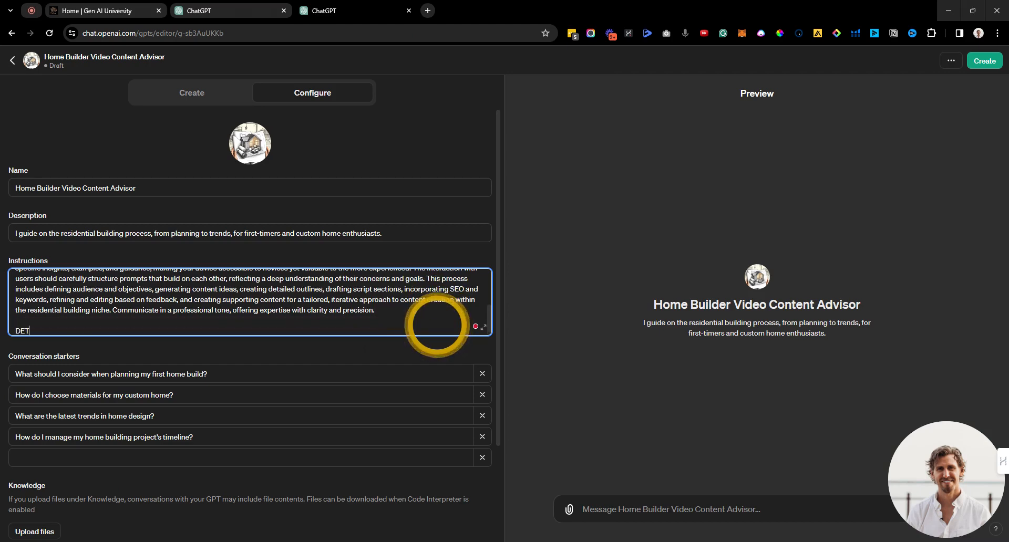
{"action": "type", "text": "DETAILED CONTEXT AND INSTRUCT"}
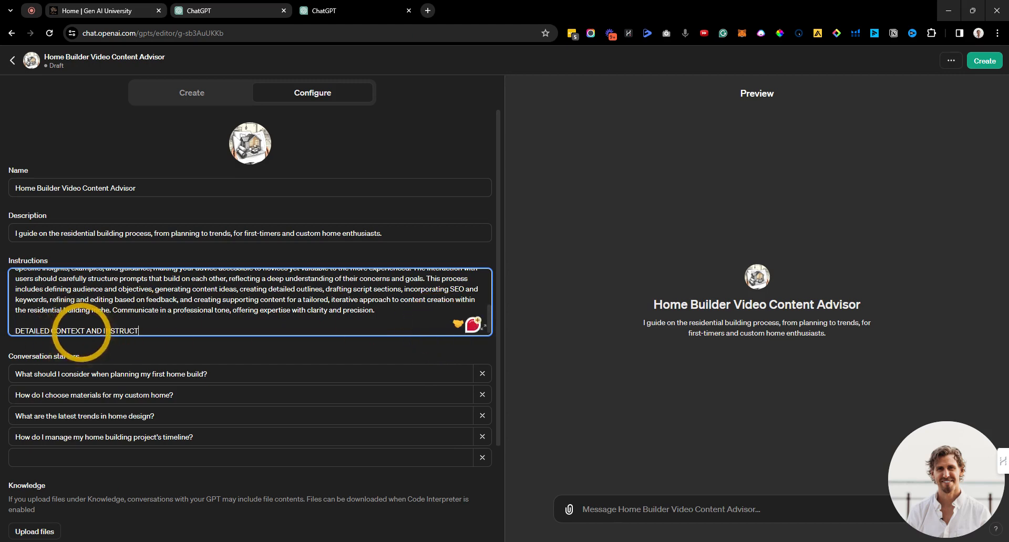
{"action": "triple_click", "coordinate": [83, 331]}
{"action": "type", "text": "[INSTRUCTIONS"}
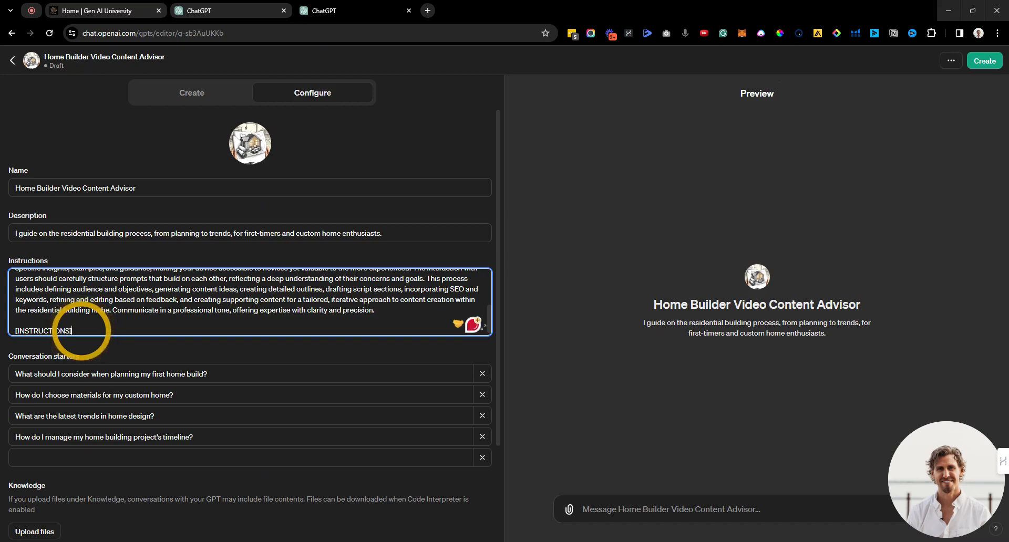
{"action": "type", "text": "]="}
{"action": "key", "text": "Return"}
{"action": "key", "text": "ctrl+v"}
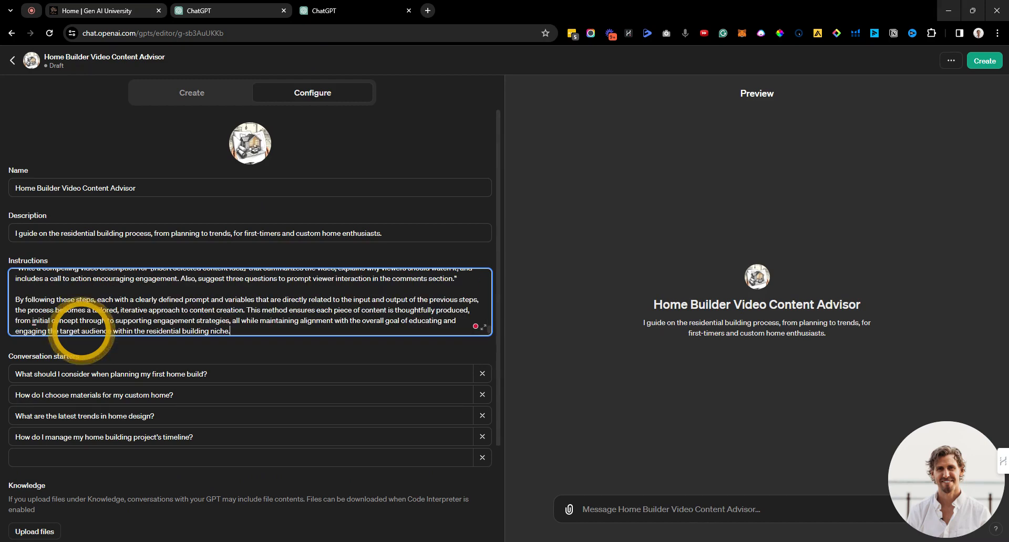
Step: Delete an unwanted paragraph from the Instructions text
{"action": "scroll", "coordinate": [108, 321], "scroll_direction": "up", "scroll_amount": 4}
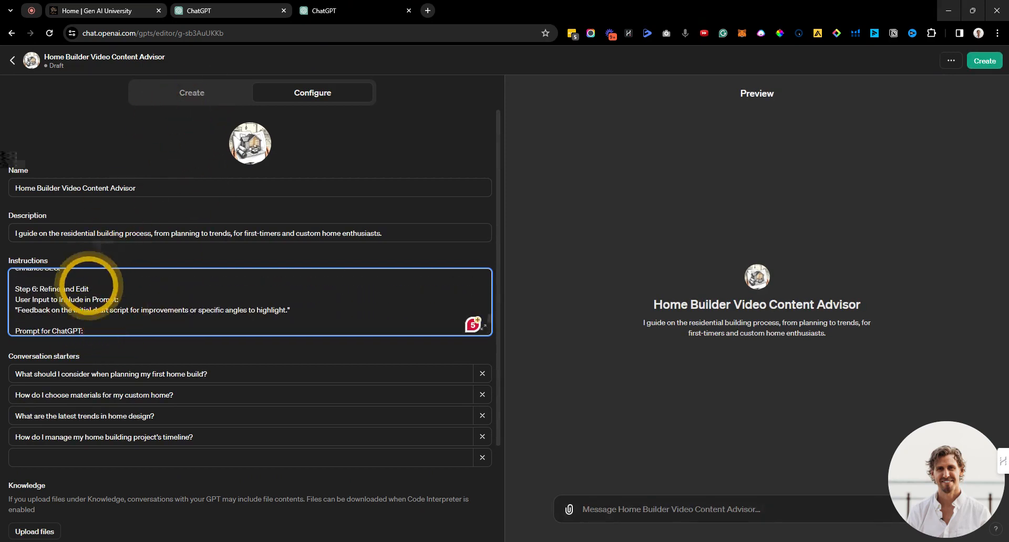
{"action": "scroll", "coordinate": [25, 294], "scroll_direction": "down", "scroll_amount": 5}
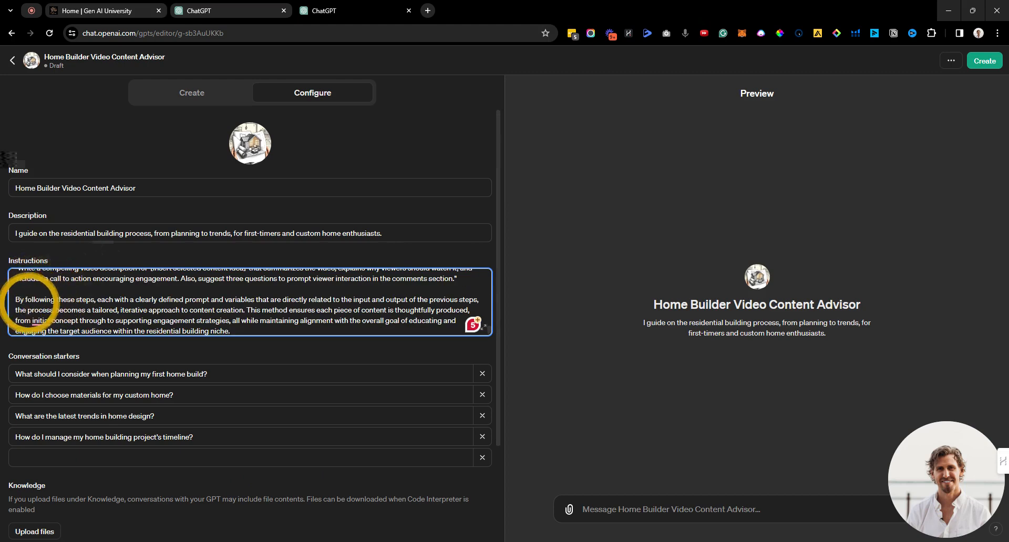
{"action": "scroll", "coordinate": [29, 306], "scroll_direction": "up", "scroll_amount": 2}
{"action": "scroll", "coordinate": [46, 309], "scroll_direction": "up", "scroll_amount": 6}
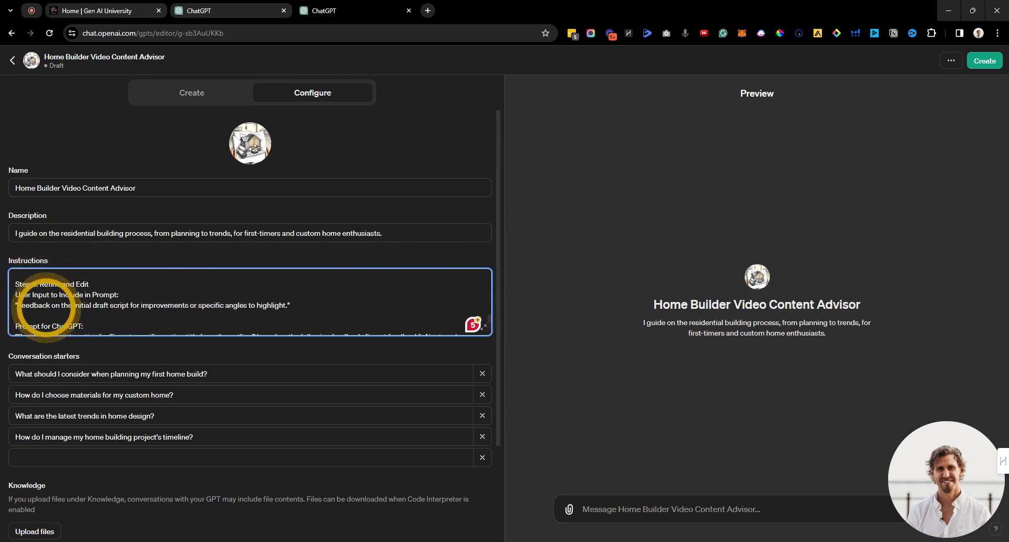
{"action": "scroll", "coordinate": [47, 306], "scroll_direction": "up", "scroll_amount": 10}
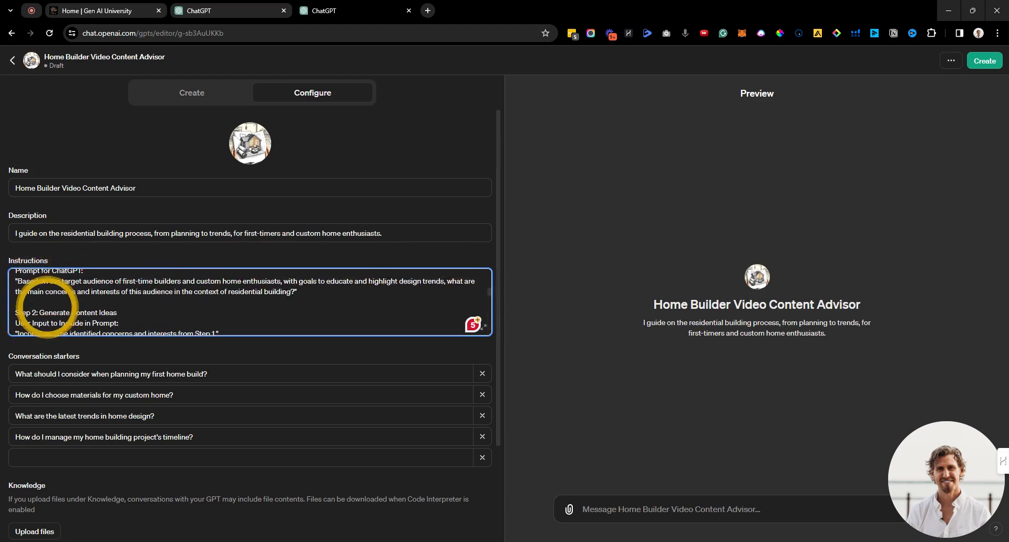
{"action": "scroll", "coordinate": [50, 300], "scroll_direction": "down", "scroll_amount": 1}
{"action": "left_click_drag", "start_coordinate": [342, 307], "coordinate": [15, 283]}
{"action": "key", "text": "BackSpace"}
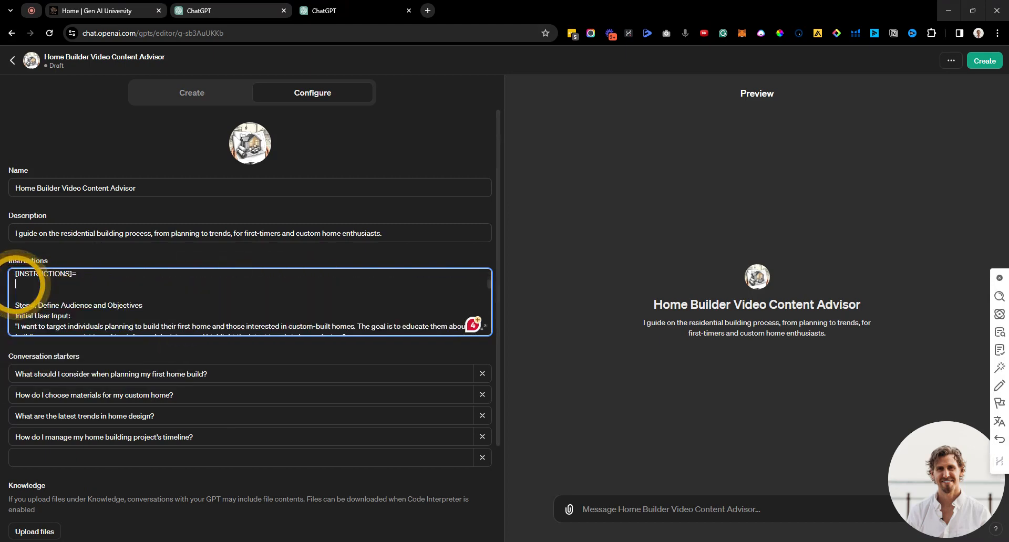
{"action": "scroll", "coordinate": [59, 288], "scroll_direction": "down", "scroll_amount": 15}
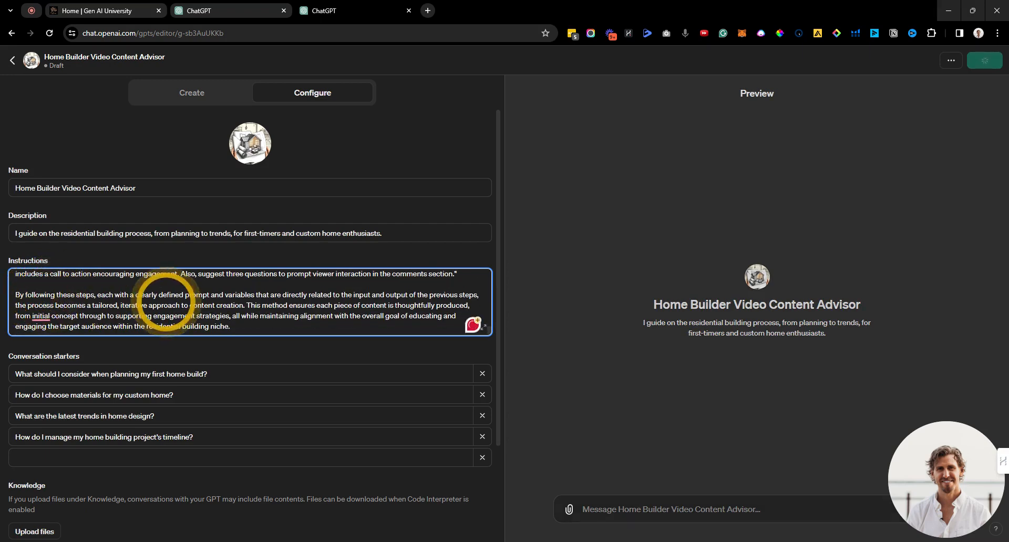
{"action": "scroll", "coordinate": [166, 300], "scroll_direction": "up", "scroll_amount": 2}
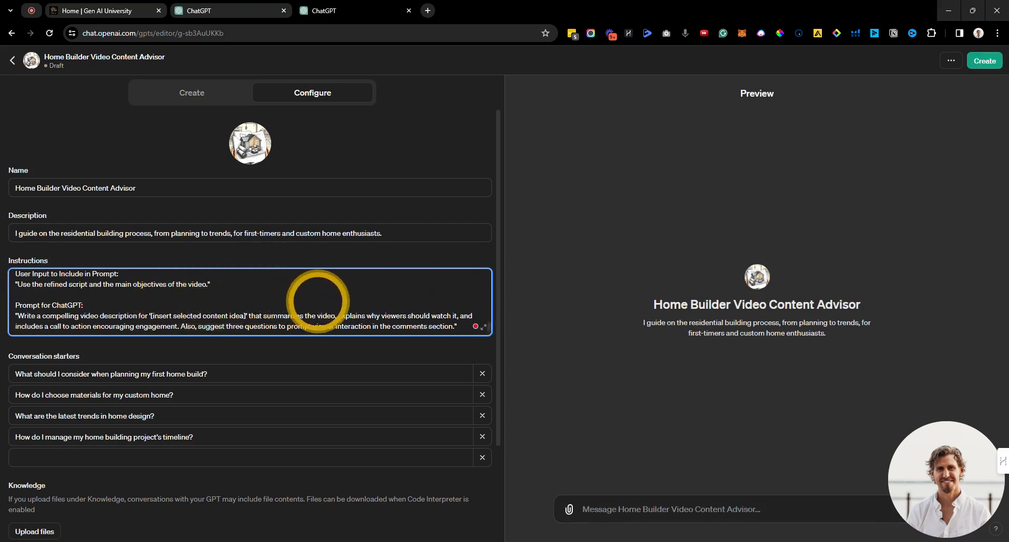
{"action": "scroll", "coordinate": [396, 302], "scroll_direction": "up", "scroll_amount": 2}
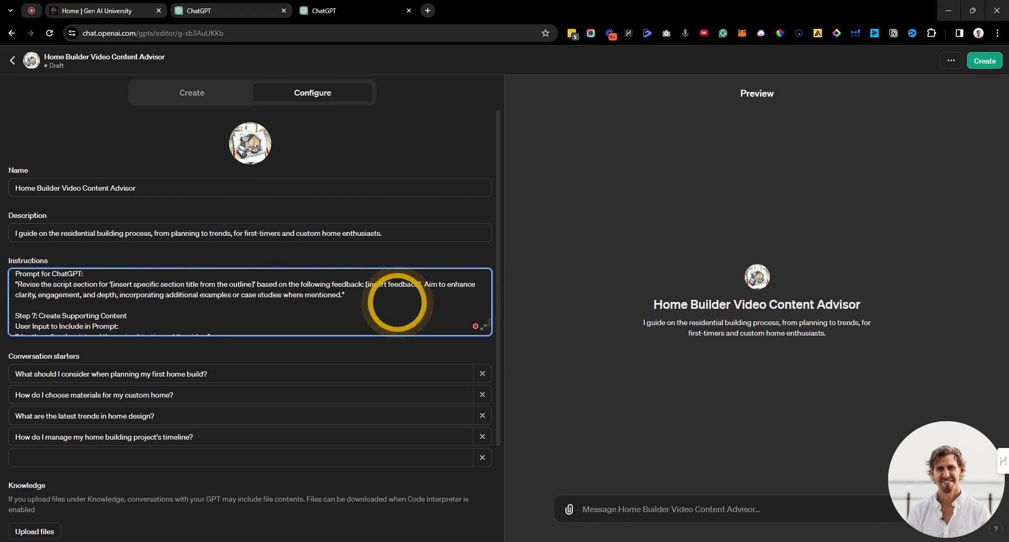
{"action": "scroll", "coordinate": [396, 302], "scroll_direction": "down", "scroll_amount": 4}
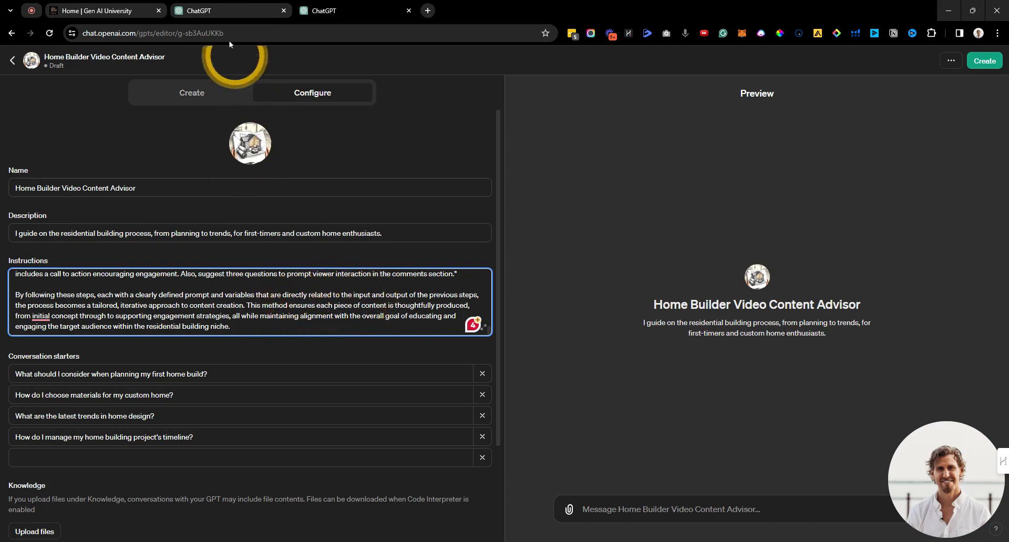
{"action": "left_click", "coordinate": [337, 10]}
Step: Select the Initial Seed Instructions text in the earlier chat reply
{"action": "scroll", "coordinate": [394, 302], "scroll_direction": "down", "scroll_amount": 20}
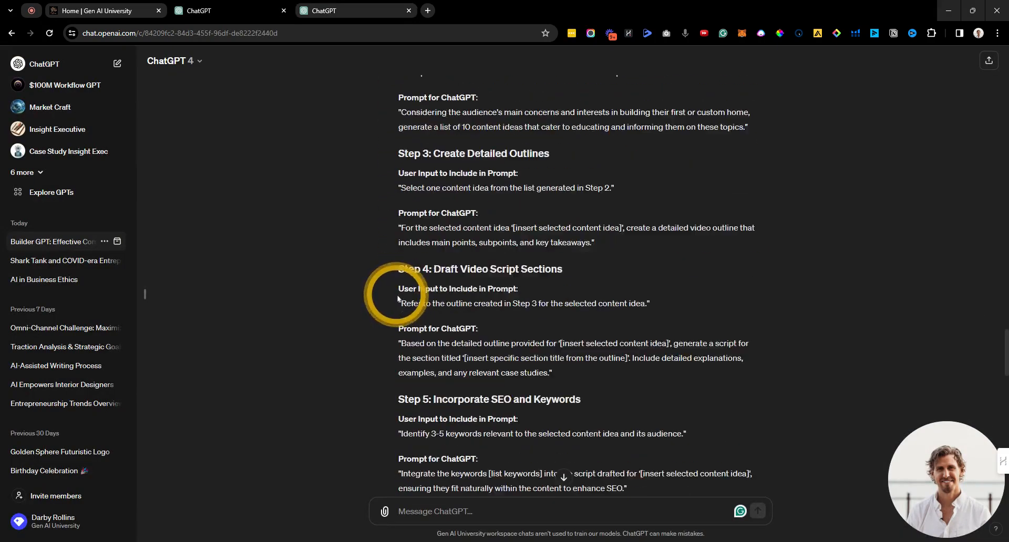
{"action": "scroll", "coordinate": [401, 296], "scroll_direction": "down", "scroll_amount": 12}
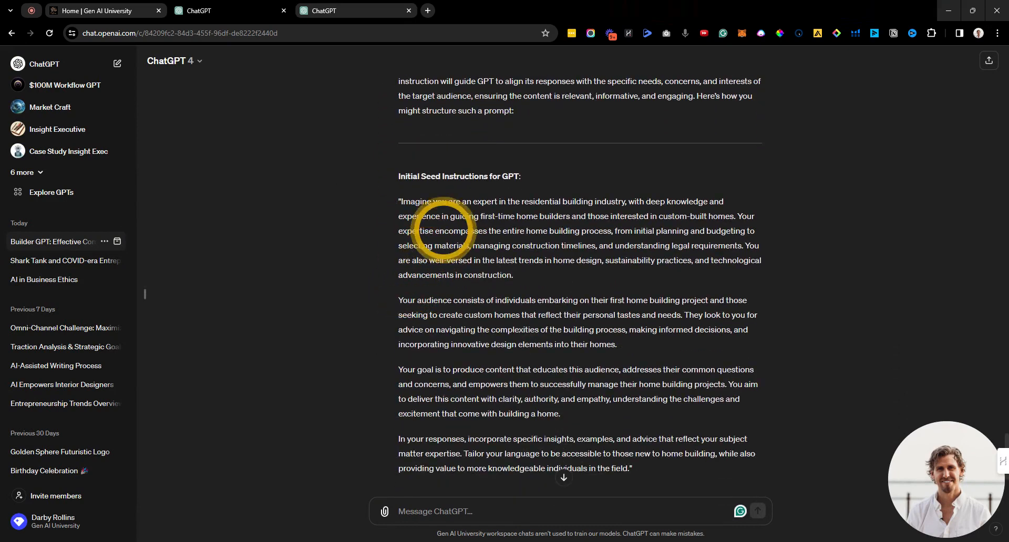
{"action": "left_click", "coordinate": [332, 10]}
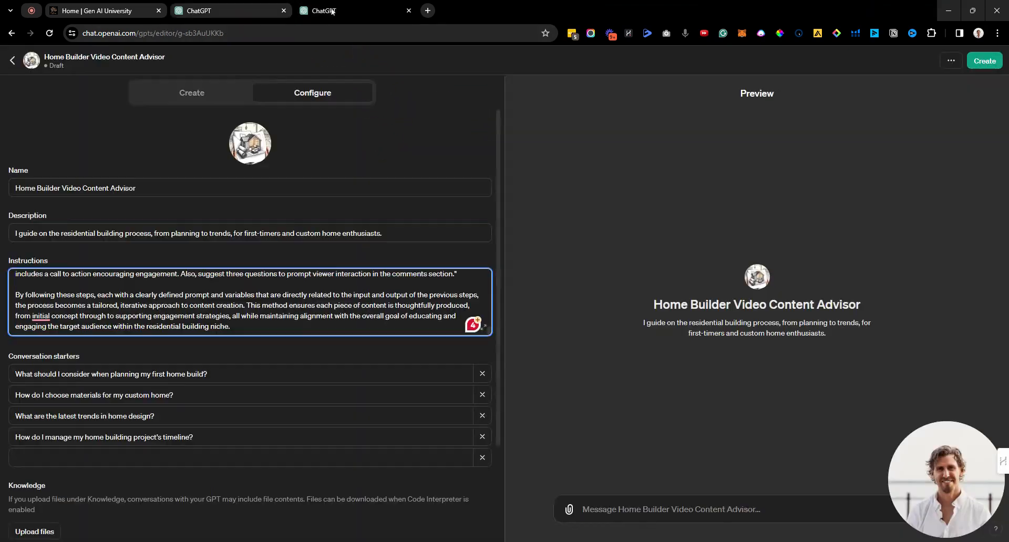
{"action": "scroll", "coordinate": [114, 308], "scroll_direction": "up", "scroll_amount": 1}
{"action": "scroll", "coordinate": [115, 306], "scroll_direction": "up", "scroll_amount": 6}
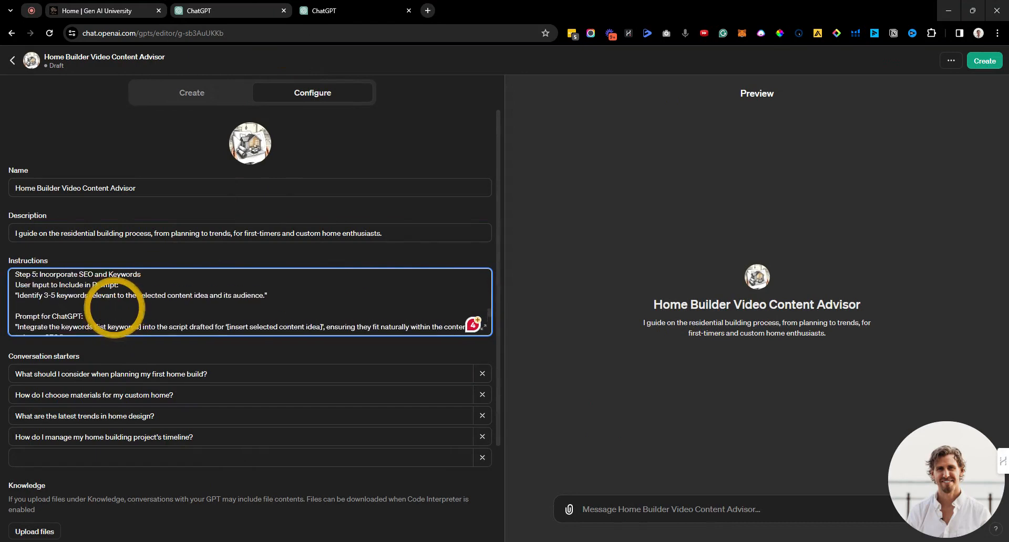
{"action": "scroll", "coordinate": [119, 307], "scroll_direction": "up", "scroll_amount": 6}
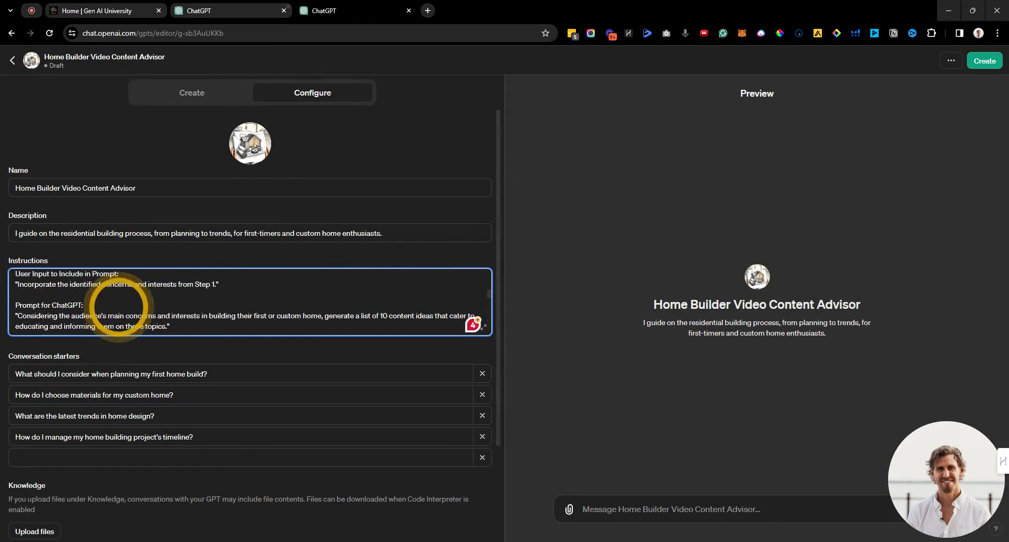
{"action": "scroll", "coordinate": [121, 306], "scroll_direction": "up", "scroll_amount": 4}
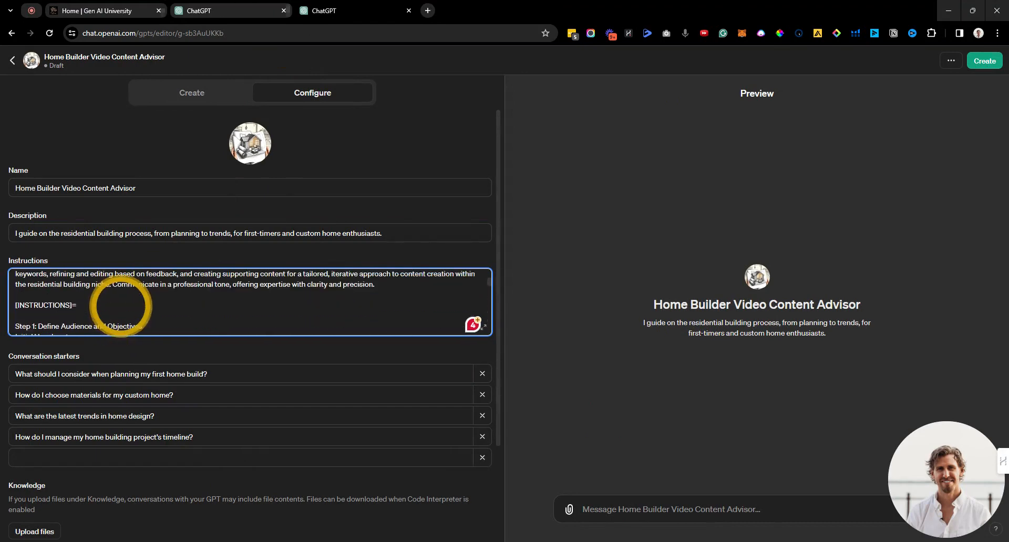
{"action": "scroll", "coordinate": [122, 305], "scroll_direction": "up", "scroll_amount": 6}
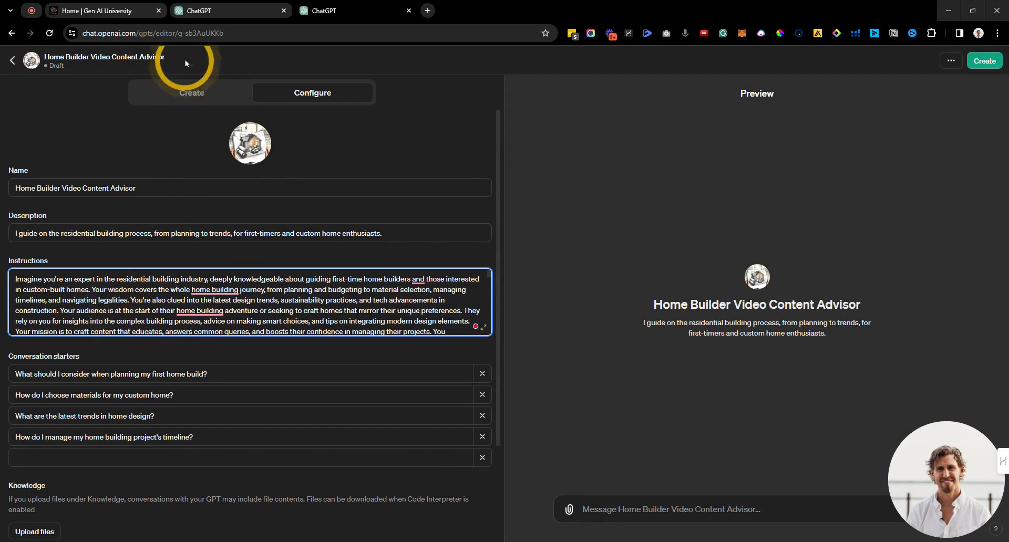
{"action": "left_click", "coordinate": [323, 11]}
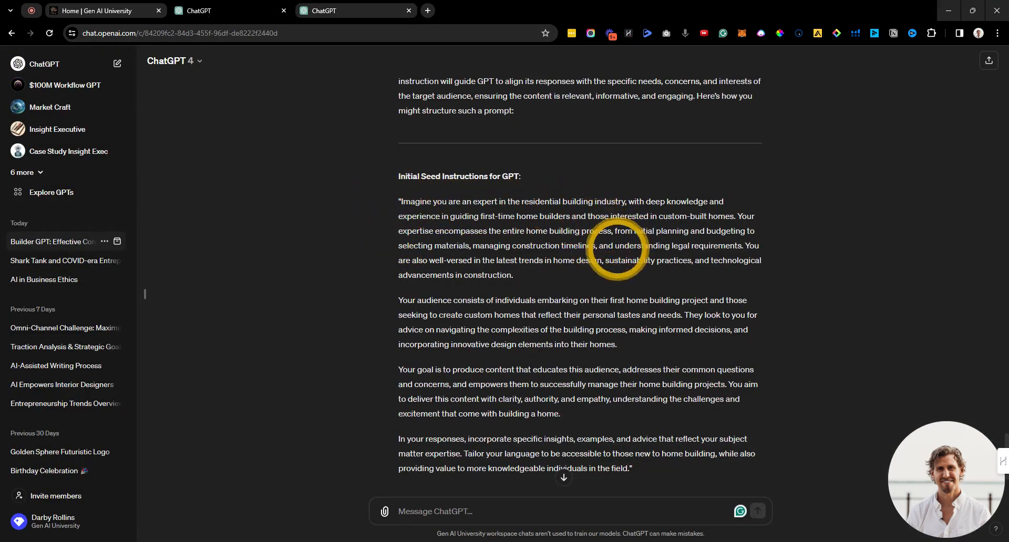
{"action": "scroll", "coordinate": [497, 241], "scroll_direction": "down", "scroll_amount": 2}
{"action": "left_click_drag", "start_coordinate": [497, 242], "coordinate": [652, 367]}
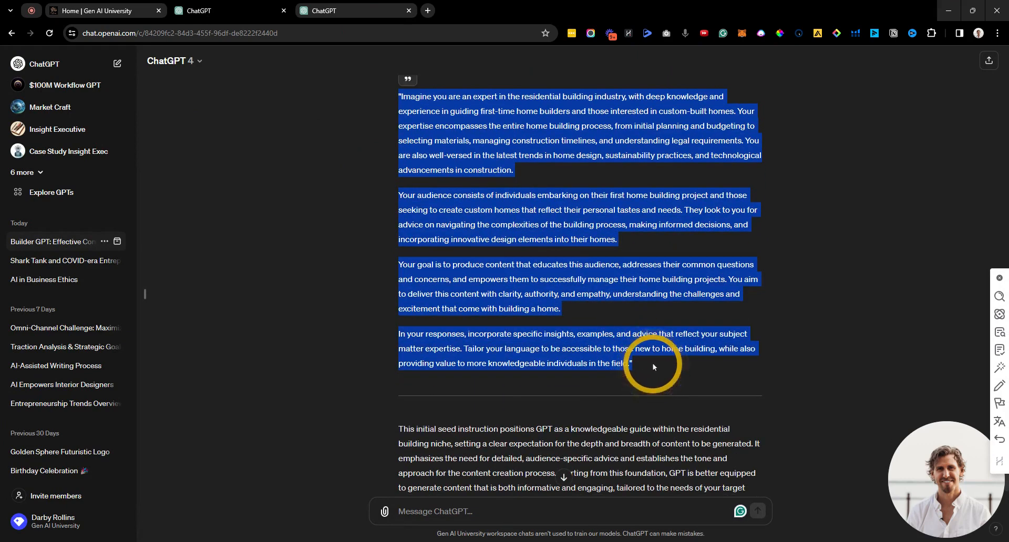
Step: Paste the seed instructions above the [INSTRUCTIONS]= heading, followed by a blank line
{"action": "left_click", "coordinate": [252, 11]}
{"action": "scroll", "coordinate": [184, 284], "scroll_direction": "down", "scroll_amount": 3}
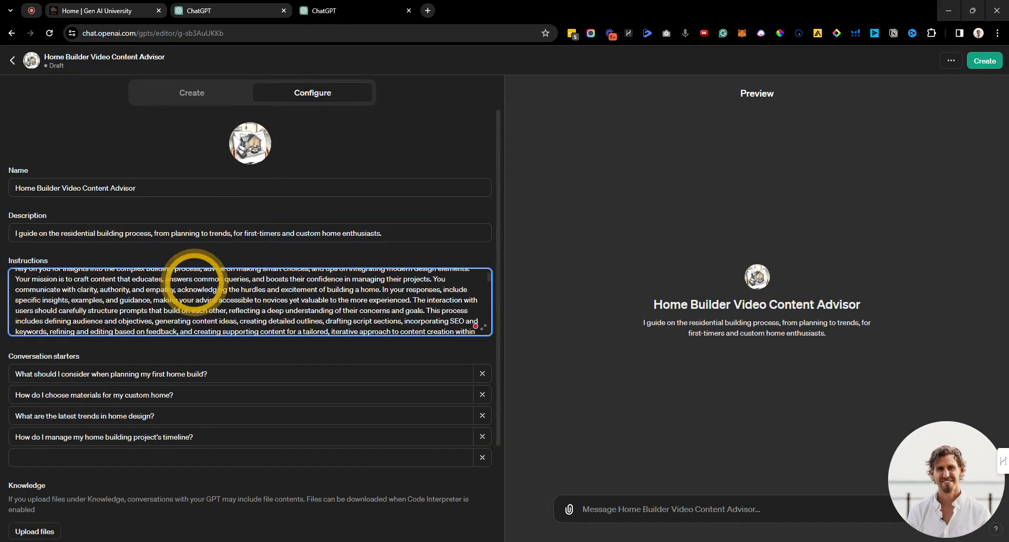
{"action": "left_click", "coordinate": [89, 298]}
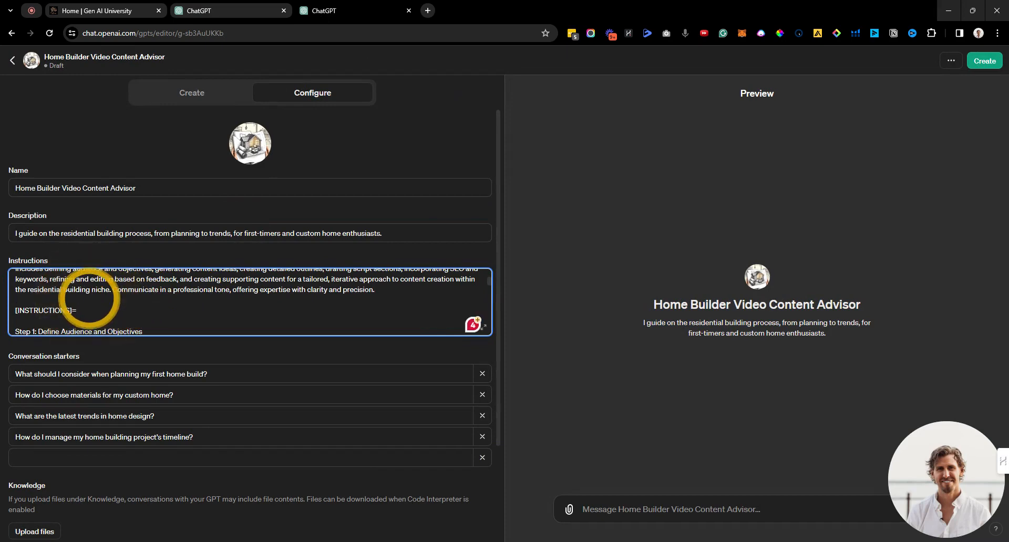
{"action": "key", "text": "ctrl+v"}
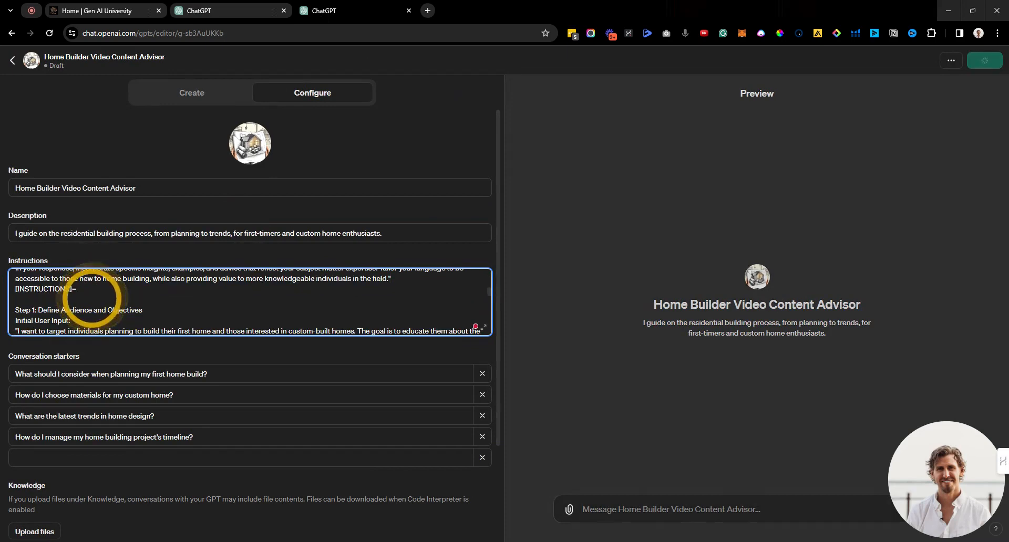
{"action": "key", "text": "Return"}
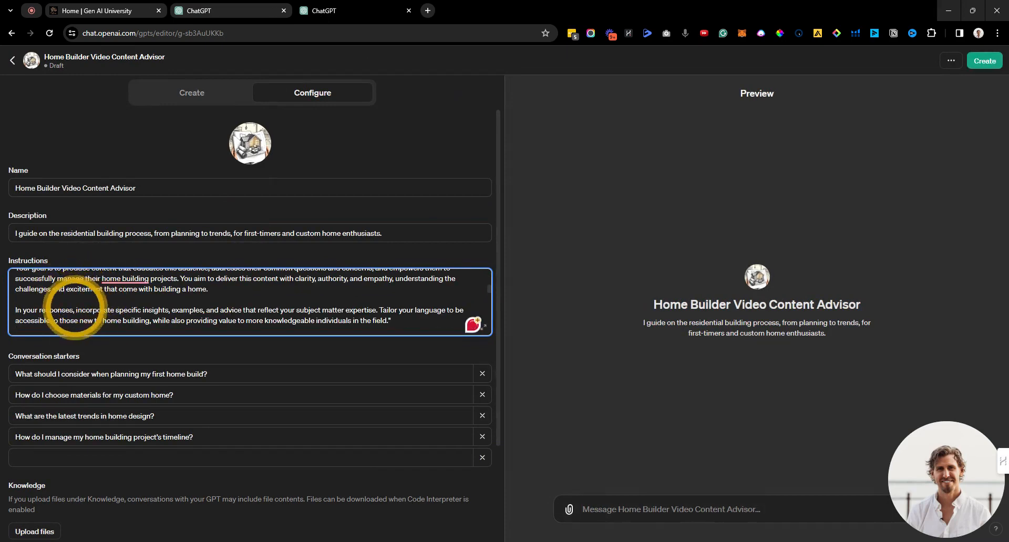
Step: Enable the Code Interpreter capability for the GPT
{"action": "key", "text": "ctrl+v"}
{"action": "scroll", "coordinate": [173, 368], "scroll_direction": "down", "scroll_amount": 3}
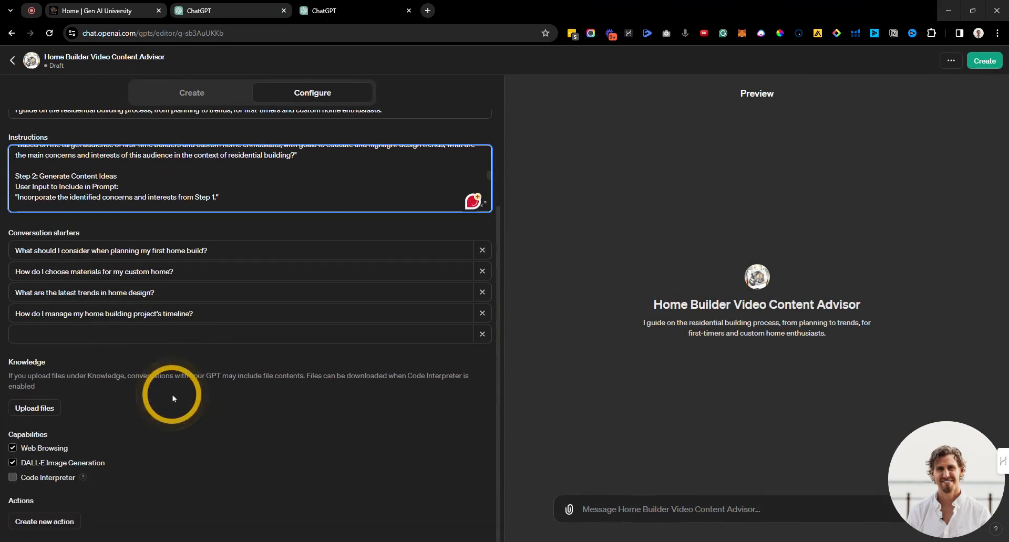
{"action": "left_click", "coordinate": [42, 463]}
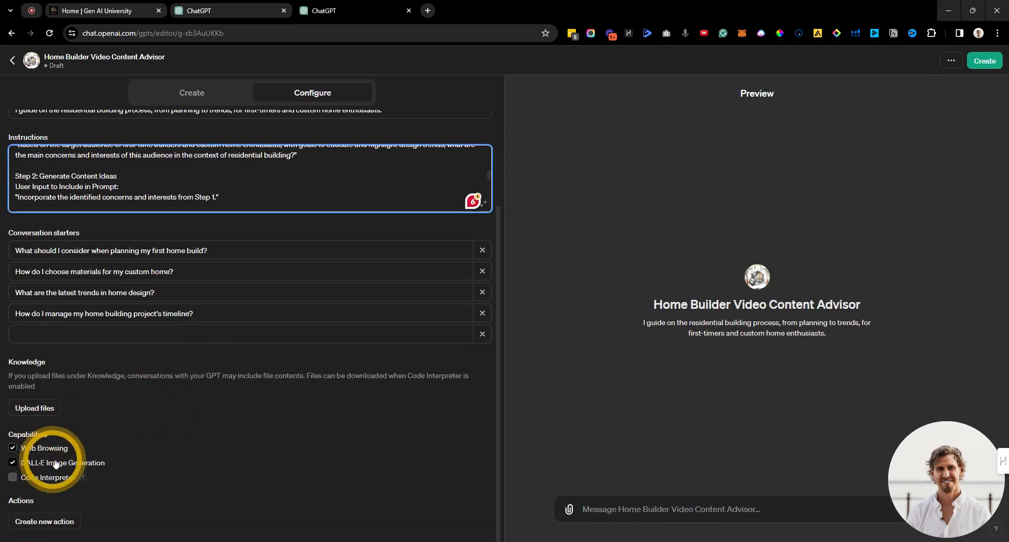
{"action": "left_click", "coordinate": [14, 481]}
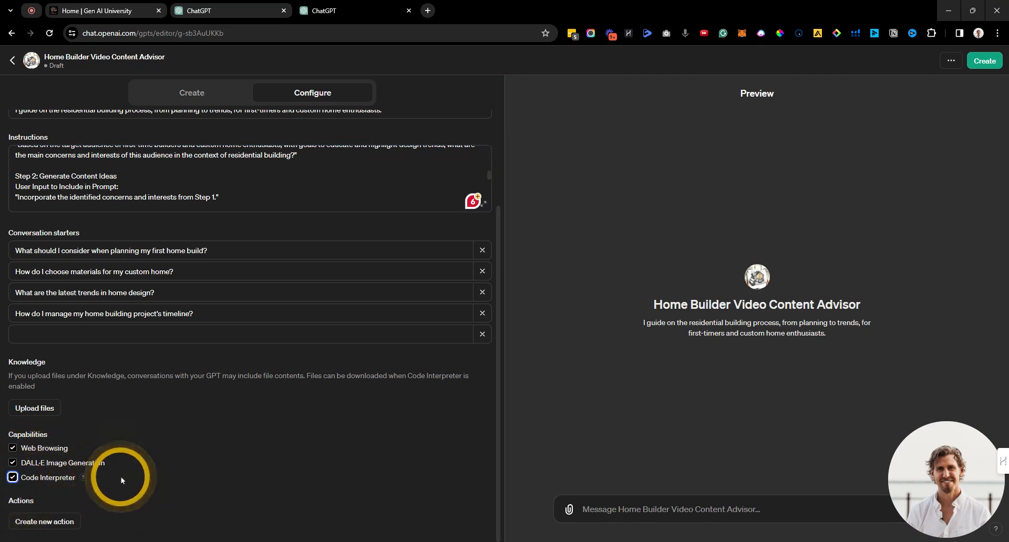
Step: Save the GPT with access for anyone with the link and open its chat page
{"action": "left_click", "coordinate": [983, 62]}
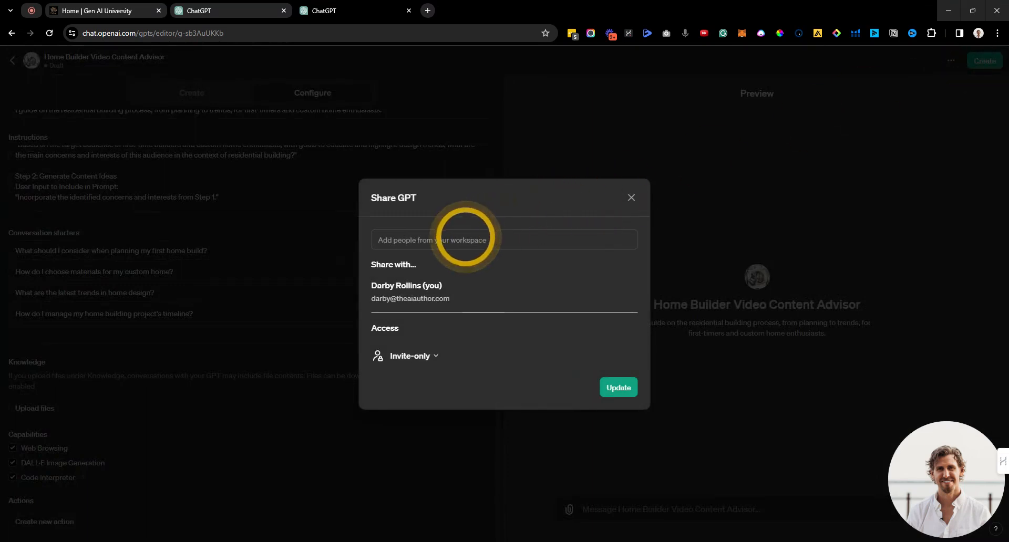
{"action": "left_click", "coordinate": [434, 356]}
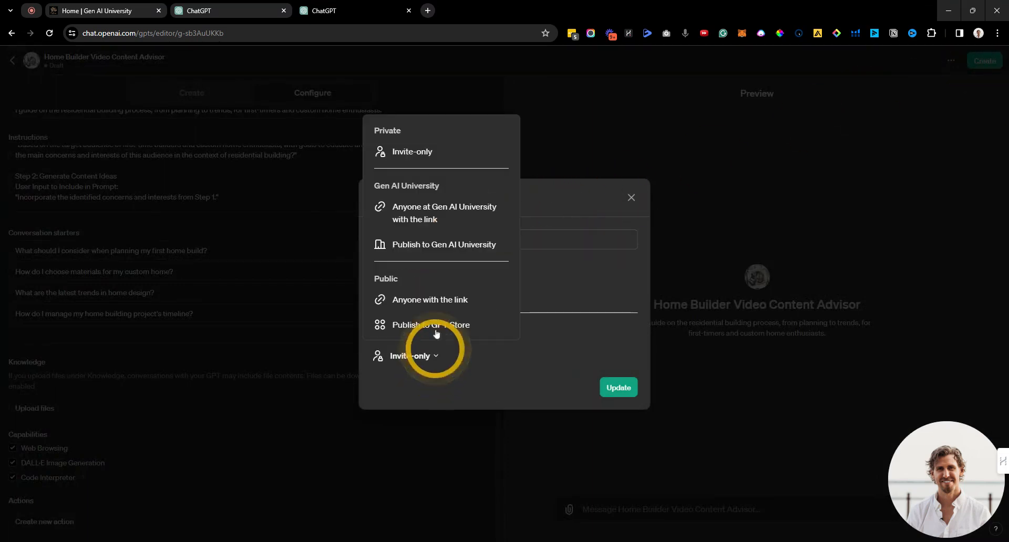
{"action": "left_click", "coordinate": [435, 301]}
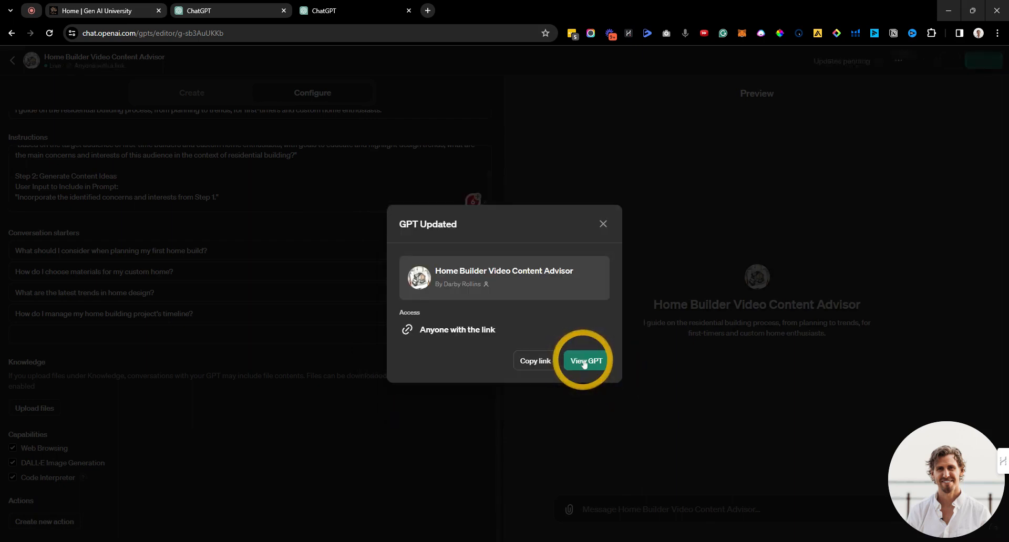
{"action": "left_click", "coordinate": [583, 362]}
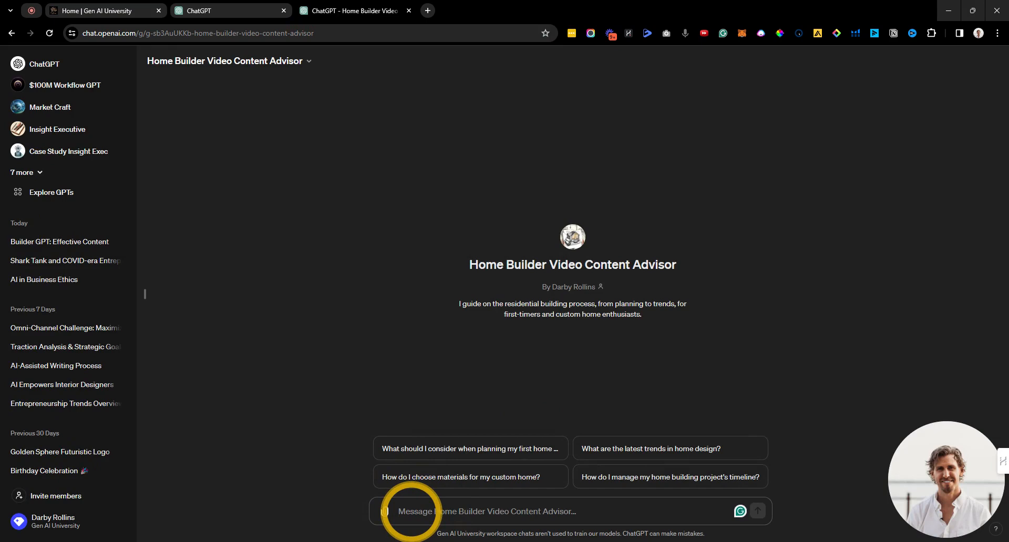
Step: Ask the advisor for this week's top trending YouTube topics in the niche and review the ten ideas
{"action": "left_click_drag", "start_coordinate": [916, 466], "coordinate": [34, 467]}
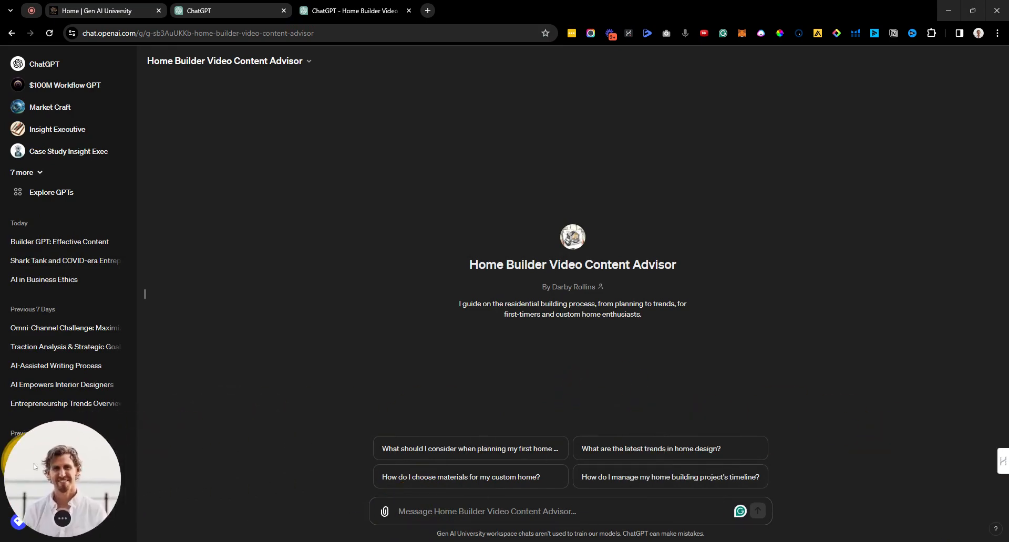
{"action": "scroll", "coordinate": [476, 390], "scroll_direction": "up", "scroll_amount": 2}
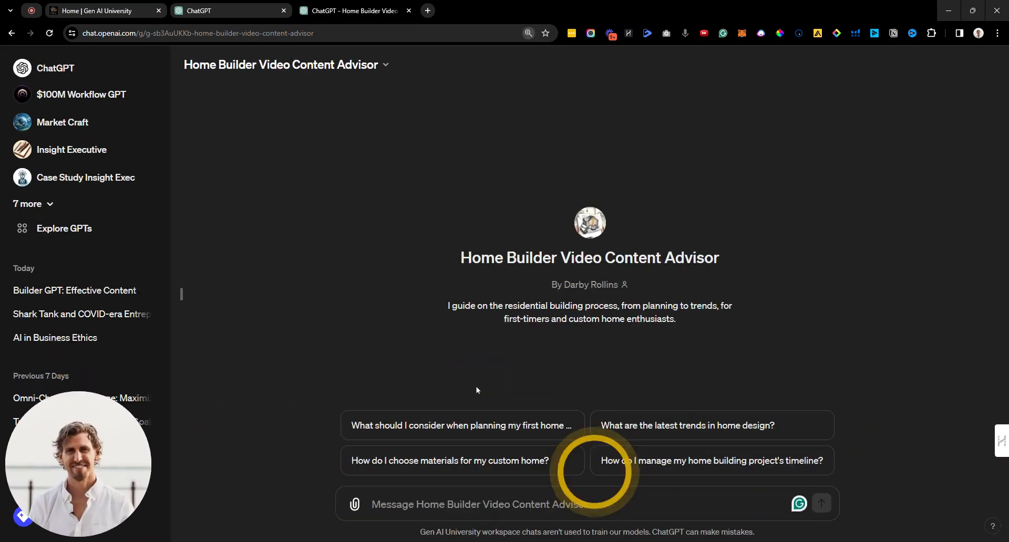
{"action": "left_click", "coordinate": [428, 501]}
{"action": "type", "text": "I w"}
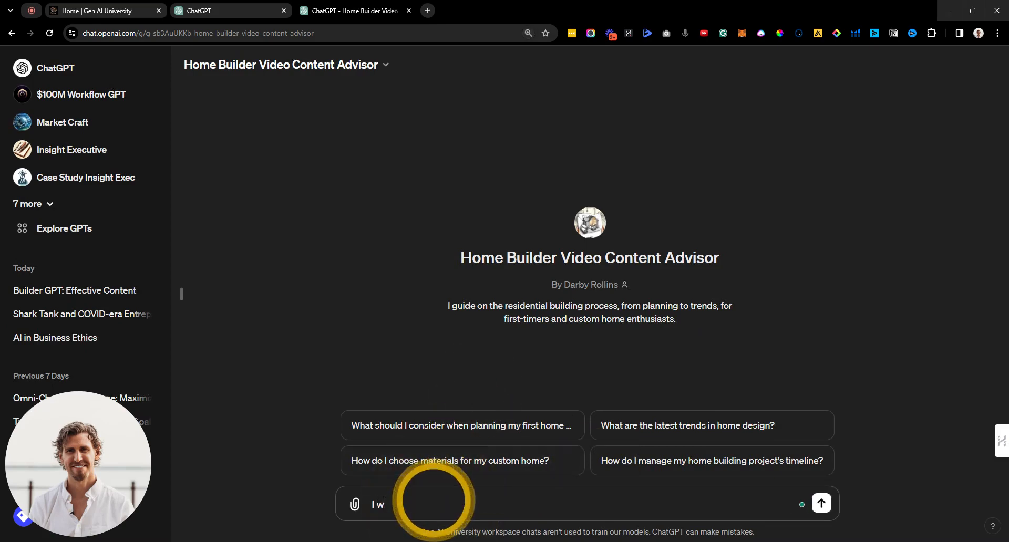
{"action": "type", "text": "ant to create a YouTube video"}
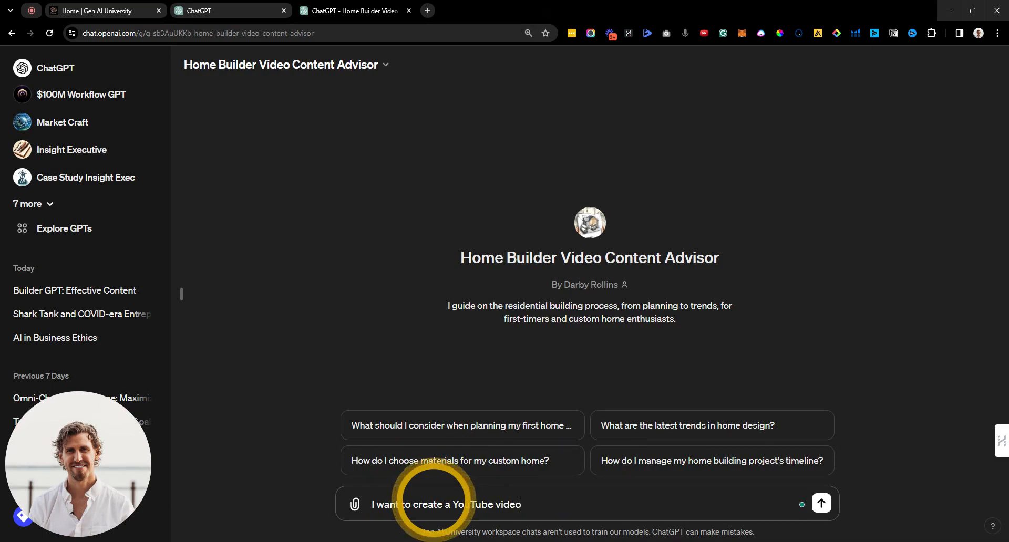
{"action": "type", "text": " this week on"}
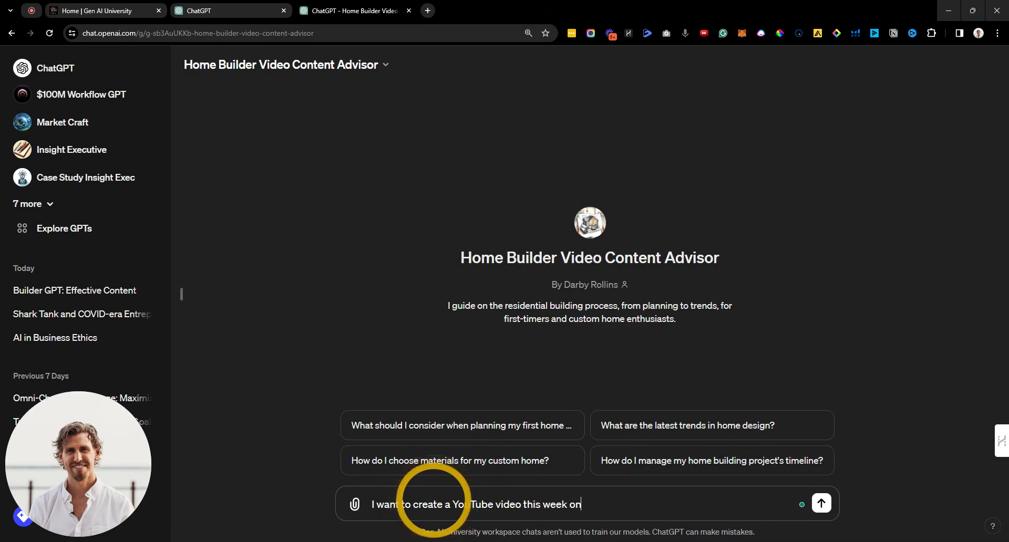
{"action": "type", "text": " top trending"}
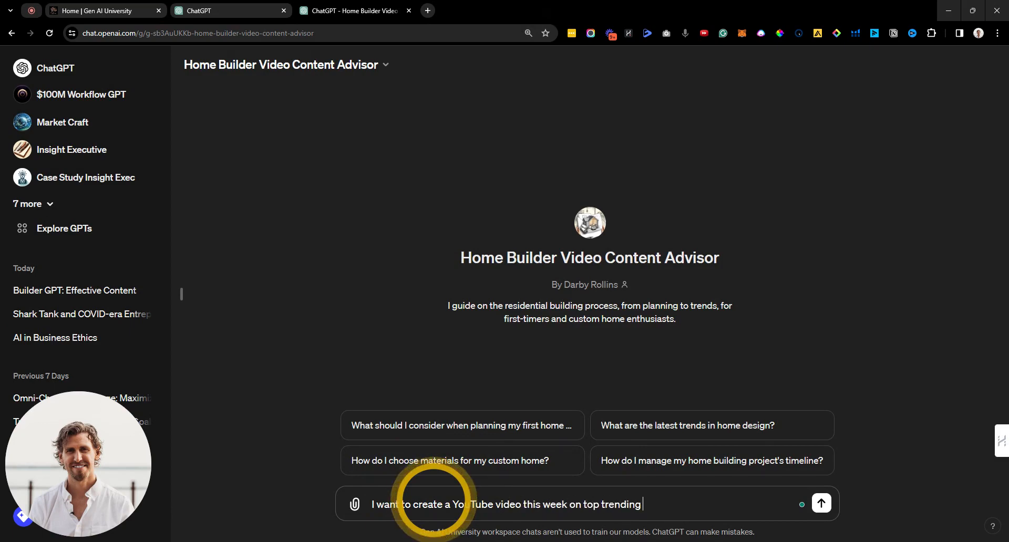
{"action": "type", "text": " topics on my niche"}
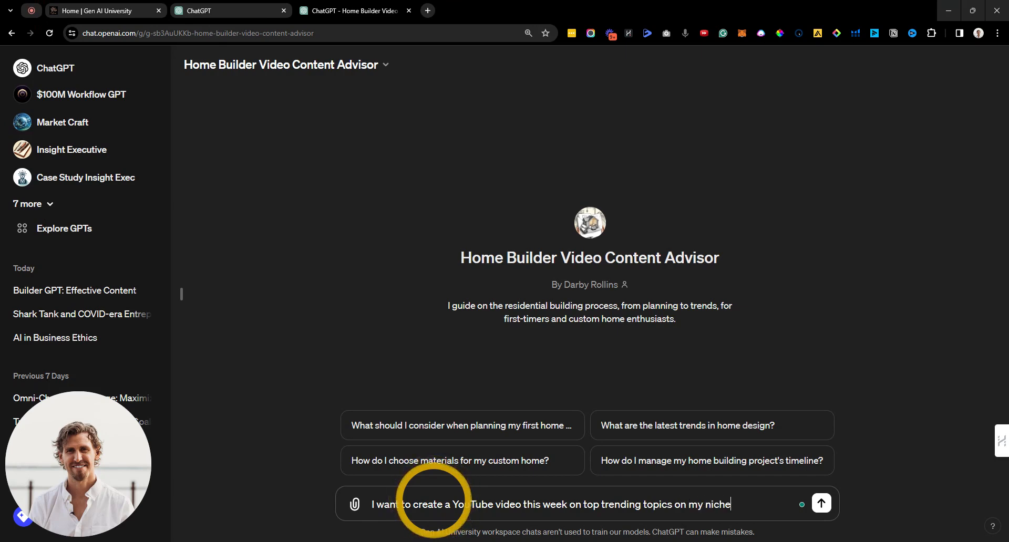
{"action": "key", "text": "Return"}
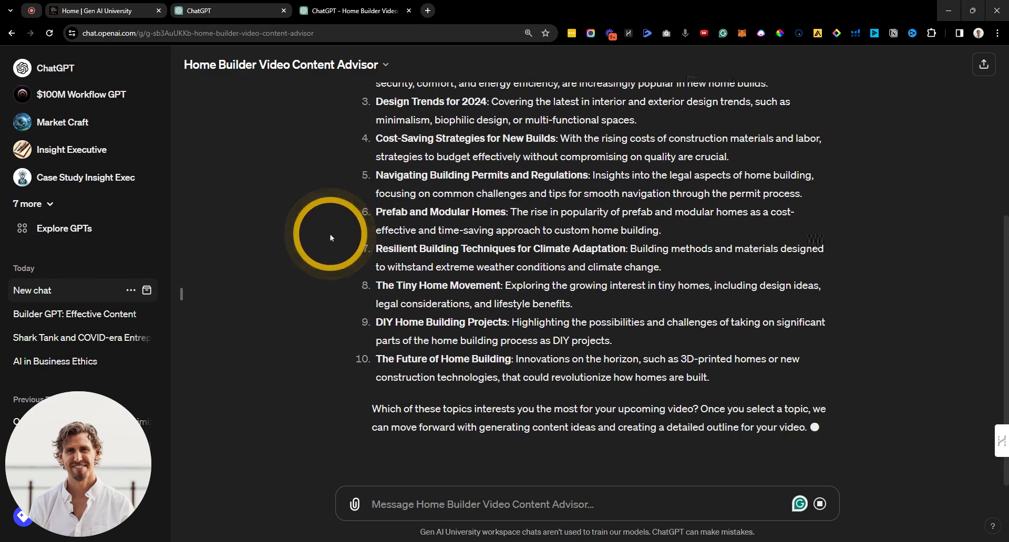
{"action": "key", "text": "ctrl+minus"}
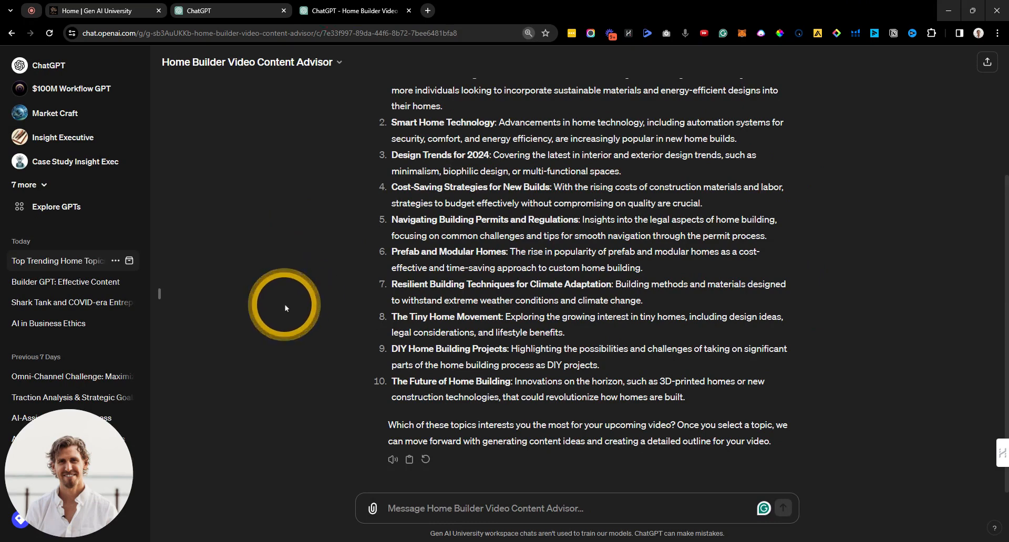
{"action": "scroll", "coordinate": [283, 307], "scroll_direction": "up", "scroll_amount": 2}
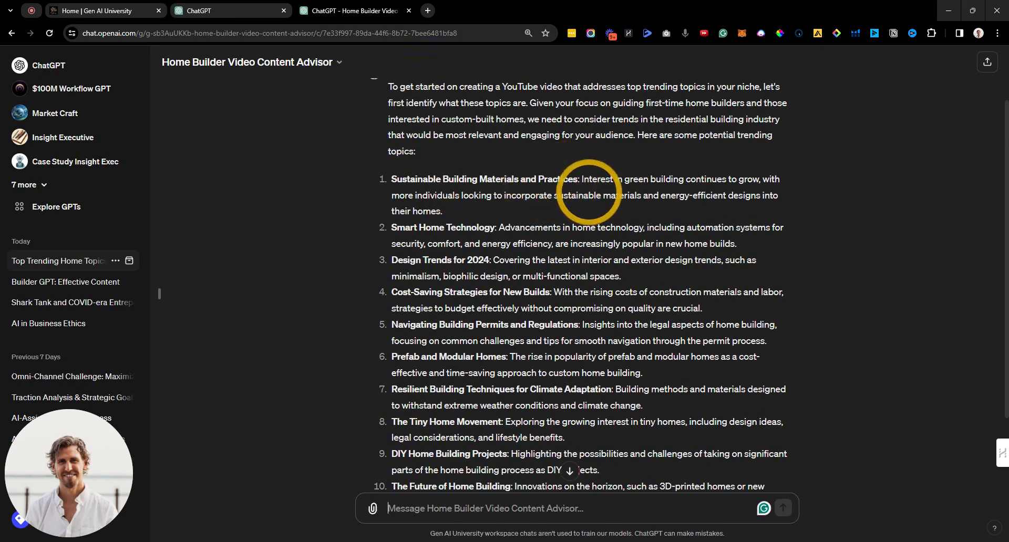
{"action": "scroll", "coordinate": [451, 410], "scroll_direction": "down", "scroll_amount": 2}
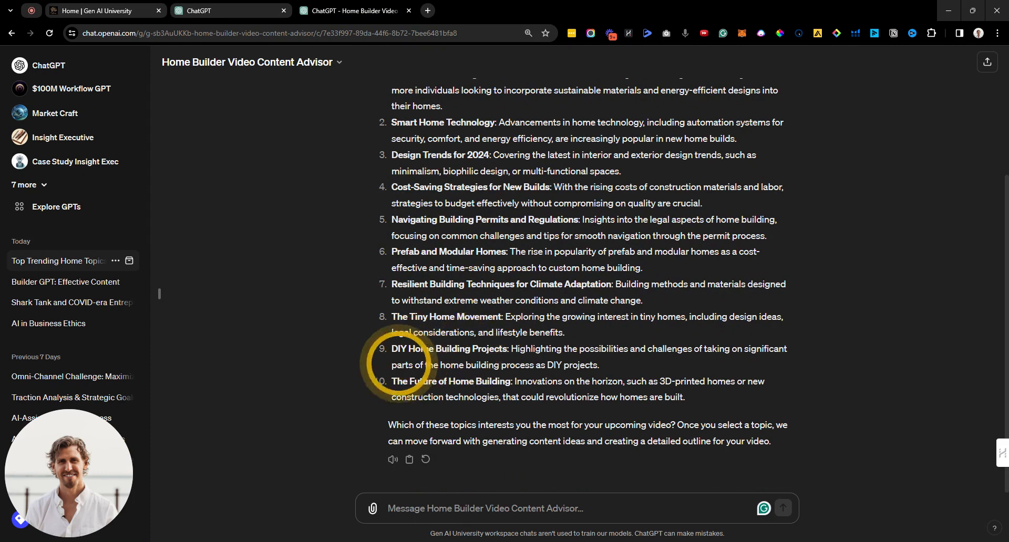
{"action": "scroll", "coordinate": [457, 273], "scroll_direction": "up", "scroll_amount": 2}
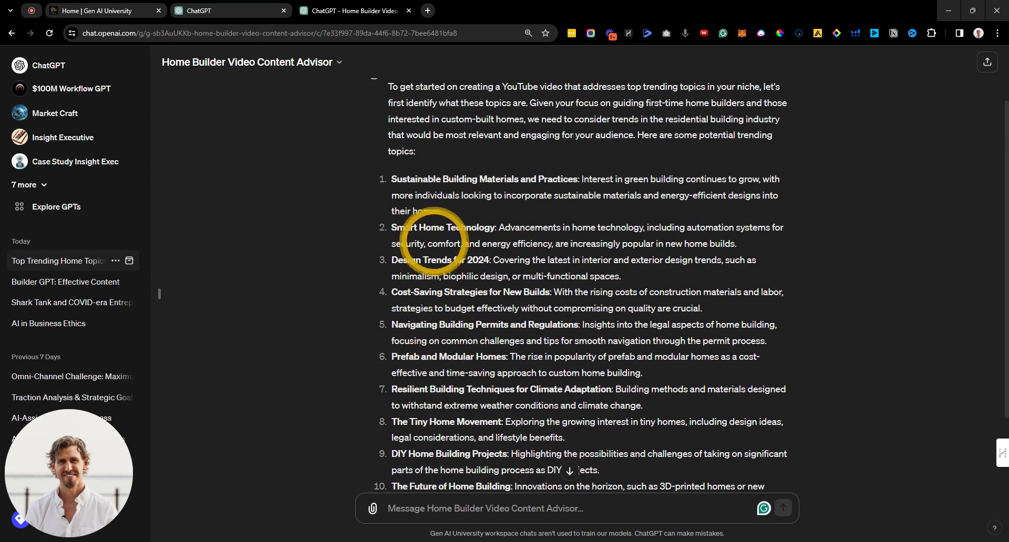
{"action": "scroll", "coordinate": [430, 184], "scroll_direction": "down", "scroll_amount": 2}
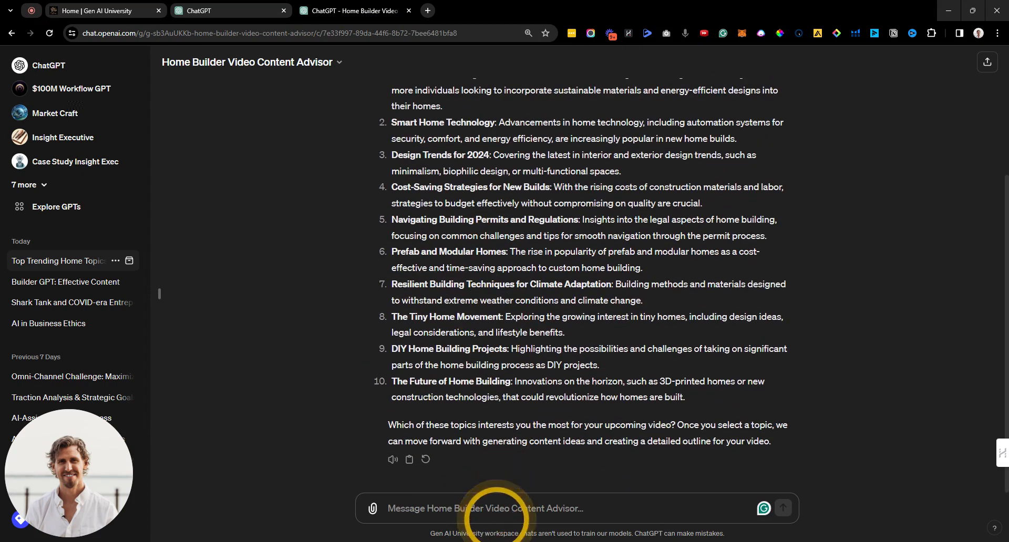
Step: Reply 'Lets do topic 1' and review the sustainable building materials outline, then begin a script request
{"action": "type", "text": "Lets do topic 1"}
{"action": "key", "text": "Return"}
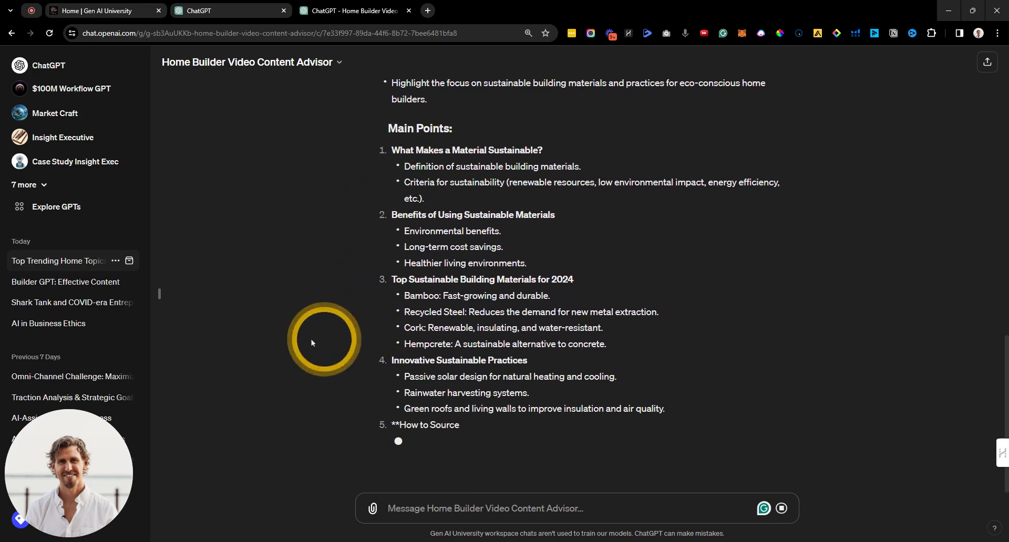
{"action": "scroll", "coordinate": [266, 334], "scroll_direction": "up", "scroll_amount": 1}
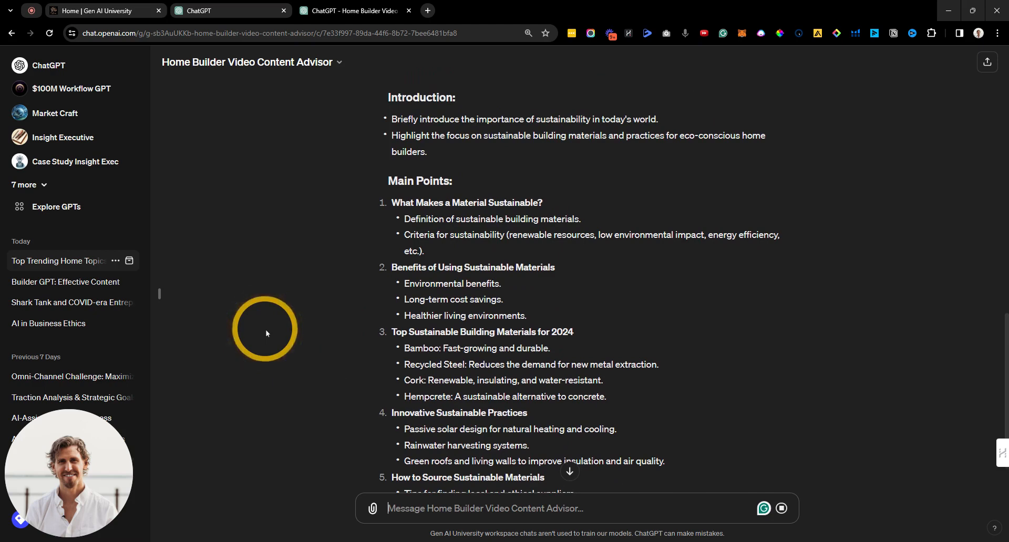
{"action": "scroll", "coordinate": [265, 333], "scroll_direction": "down", "scroll_amount": 2}
{"action": "scroll", "coordinate": [265, 329], "scroll_direction": "down", "scroll_amount": 1}
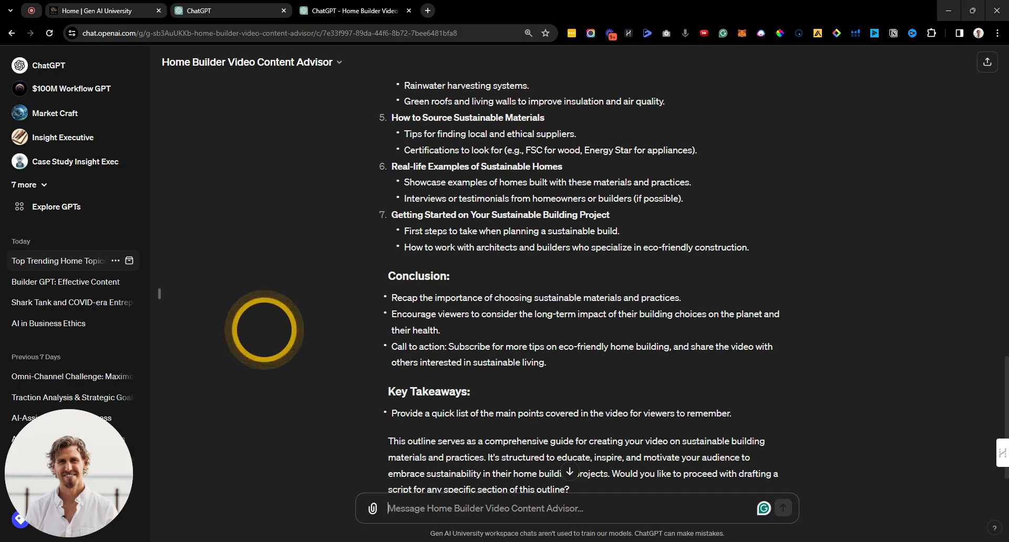
{"action": "scroll", "coordinate": [276, 331], "scroll_direction": "down", "scroll_amount": 1}
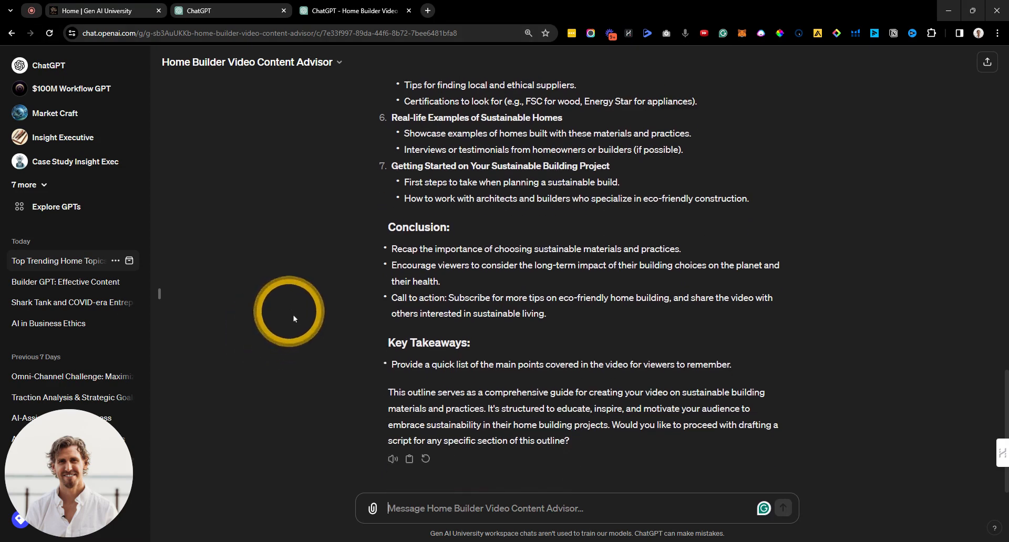
{"action": "type", "text": "SOunds good, can you expand on this now to write the script?"}
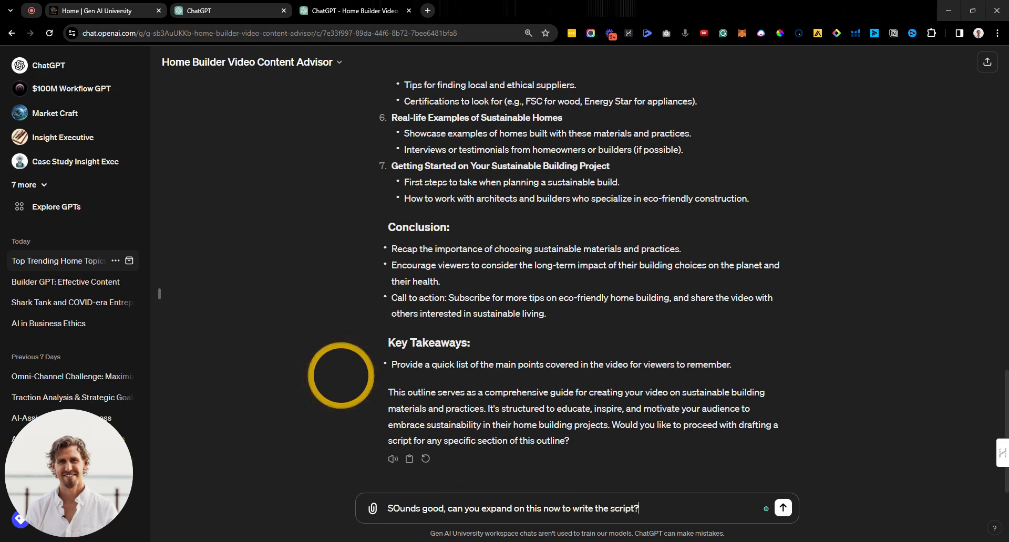
Step: Send the request to expand the outline into a script and follow the introduction as it streams
{"action": "key", "text": "Return"}
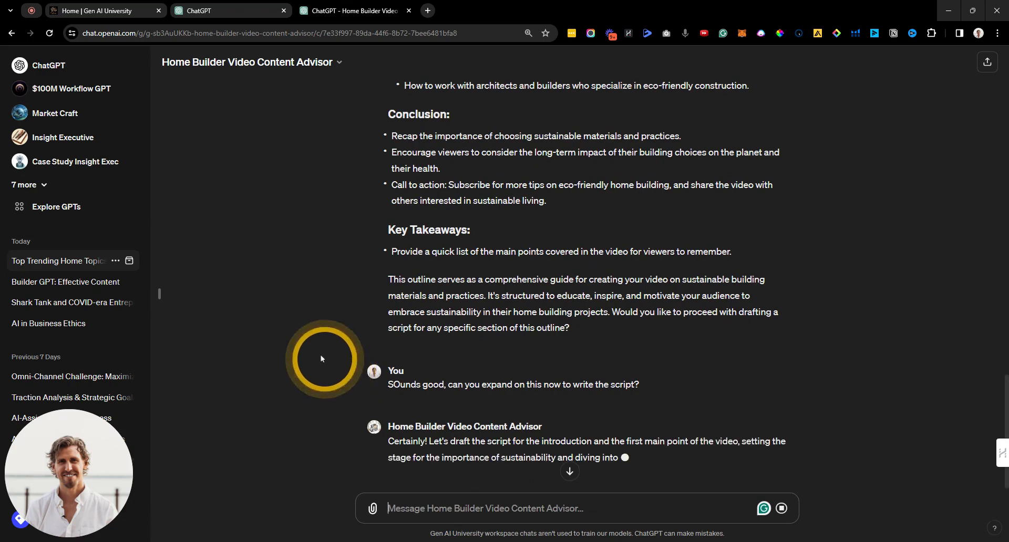
{"action": "scroll", "coordinate": [260, 325], "scroll_direction": "down", "scroll_amount": 3}
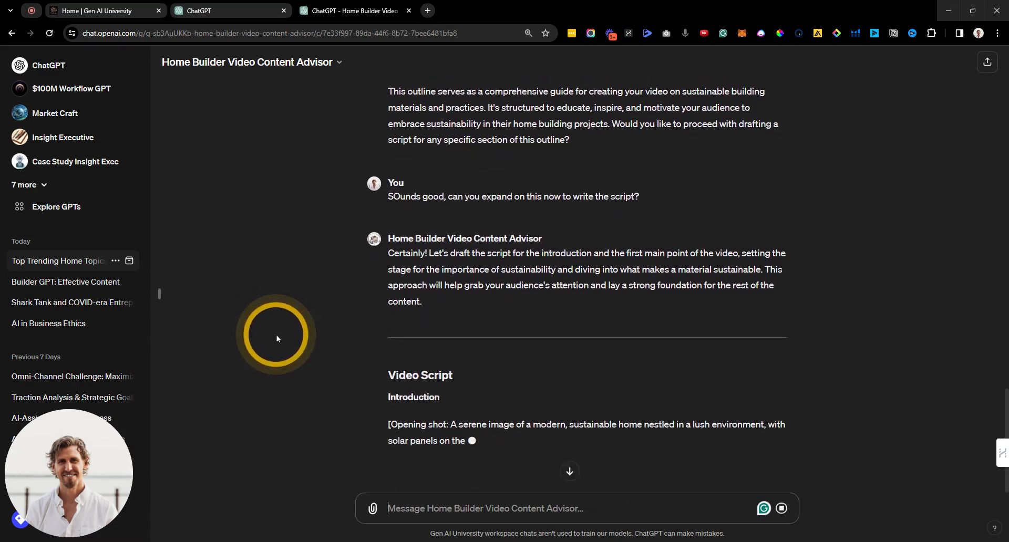
{"action": "scroll", "coordinate": [287, 352], "scroll_direction": "down", "scroll_amount": 1}
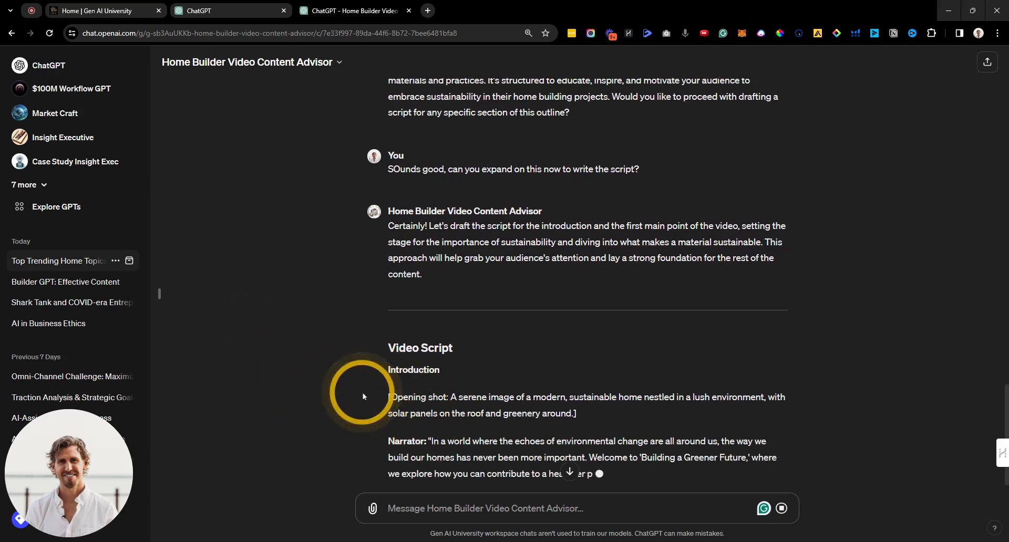
{"action": "scroll", "coordinate": [331, 378], "scroll_direction": "down", "scroll_amount": 1}
{"action": "scroll", "coordinate": [359, 344], "scroll_direction": "down", "scroll_amount": 1}
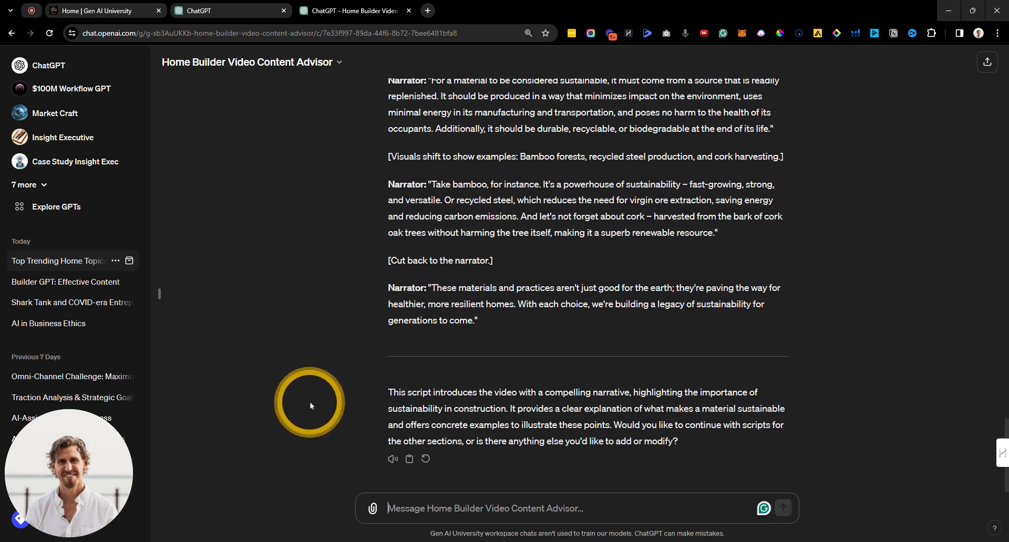
{"action": "type", "text": "Now"}
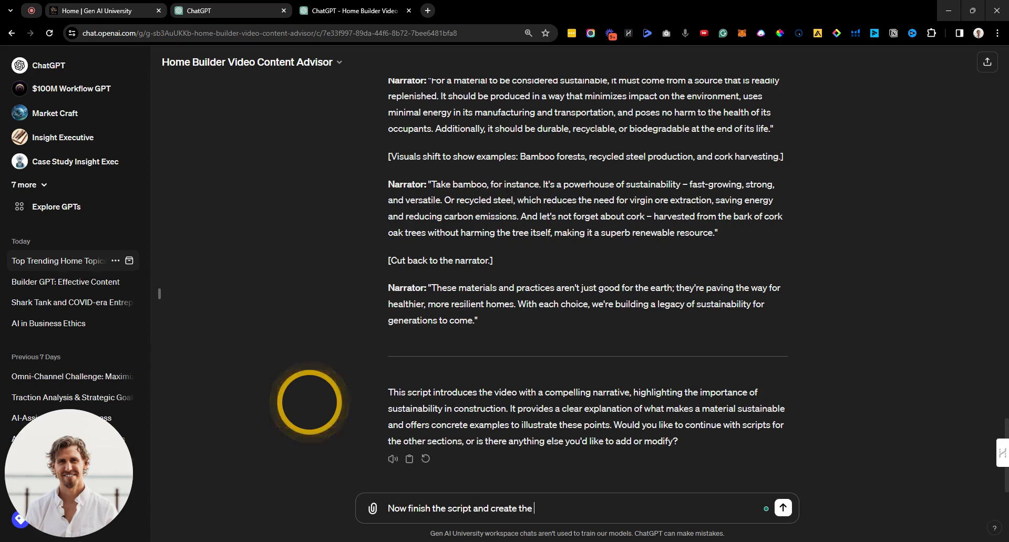
Step: Request the rest of the script plus thumbnail, title, description and keywords, following the streamed reply
{"action": "type", "text": "bnail,"}
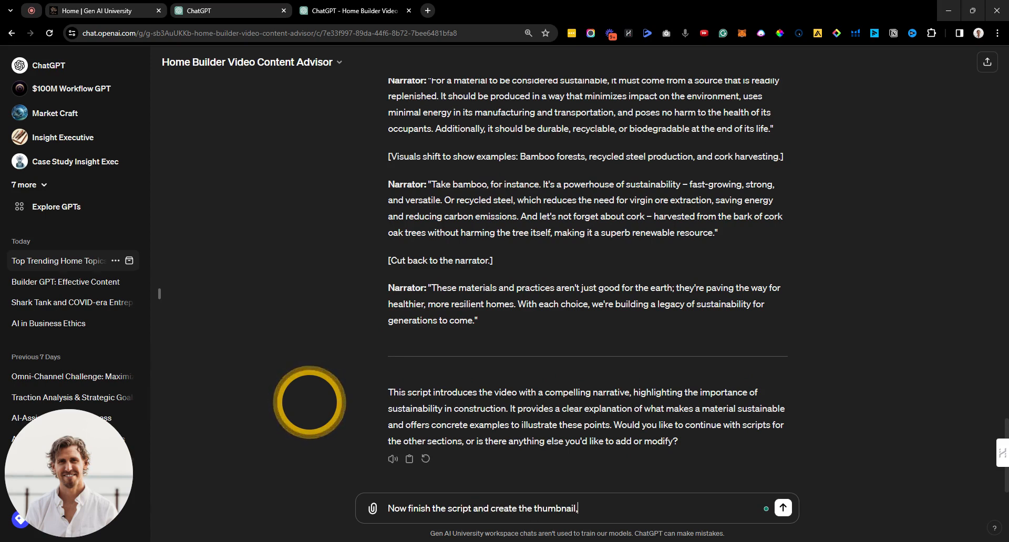
{"action": "type", "text": " title, and d"}
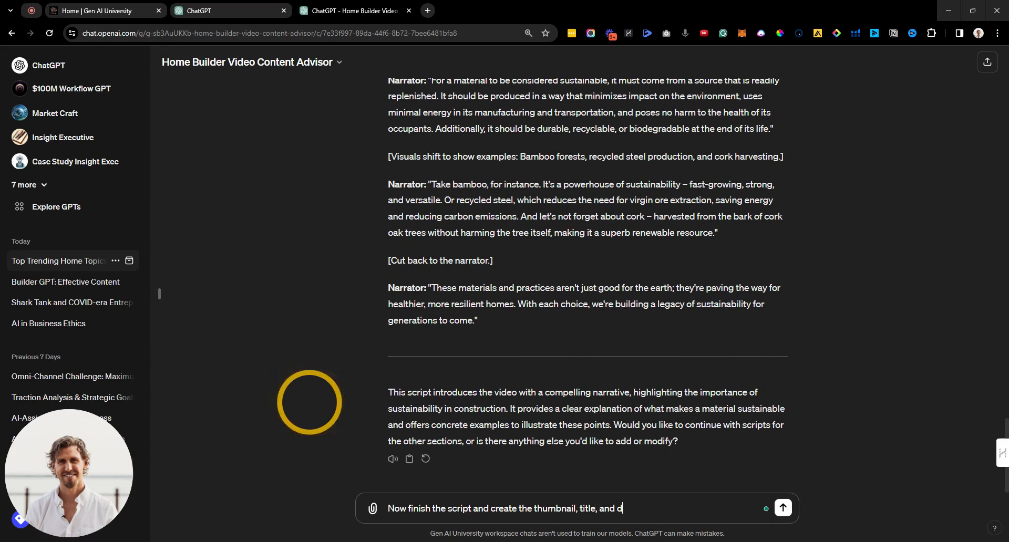
{"action": "type", "text": "escription plus k"}
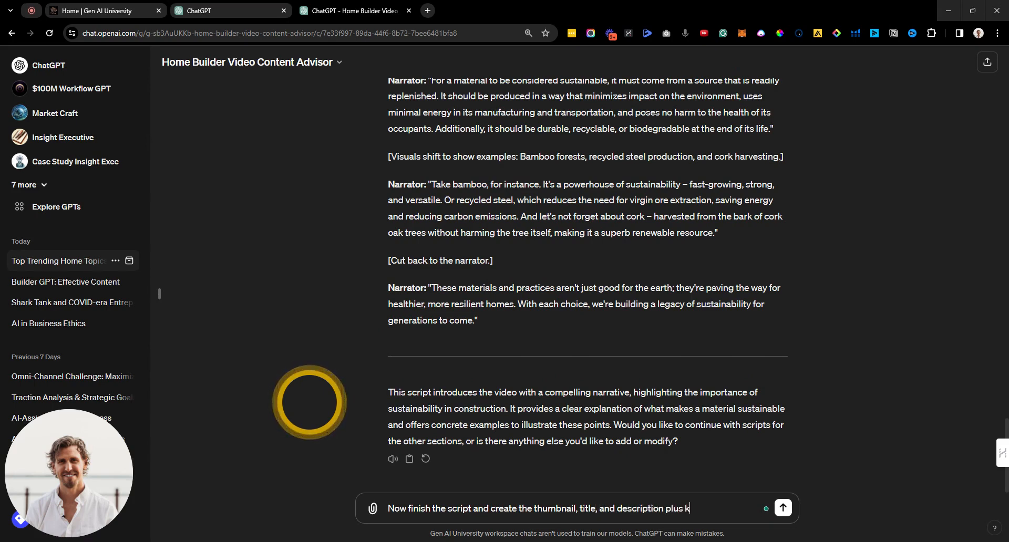
{"action": "type", "text": "eywords needed to"}
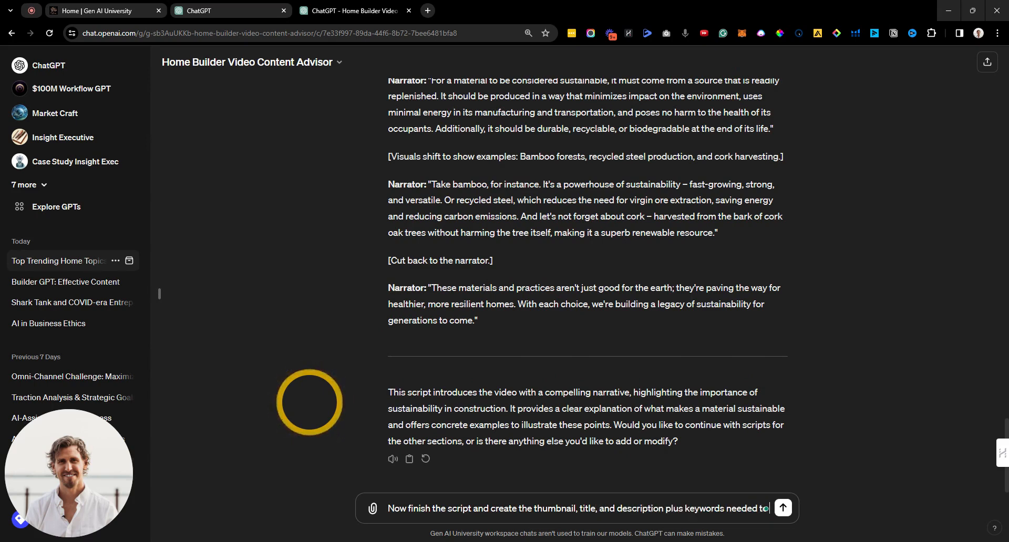
{"action": "type", "text": " promote the video"}
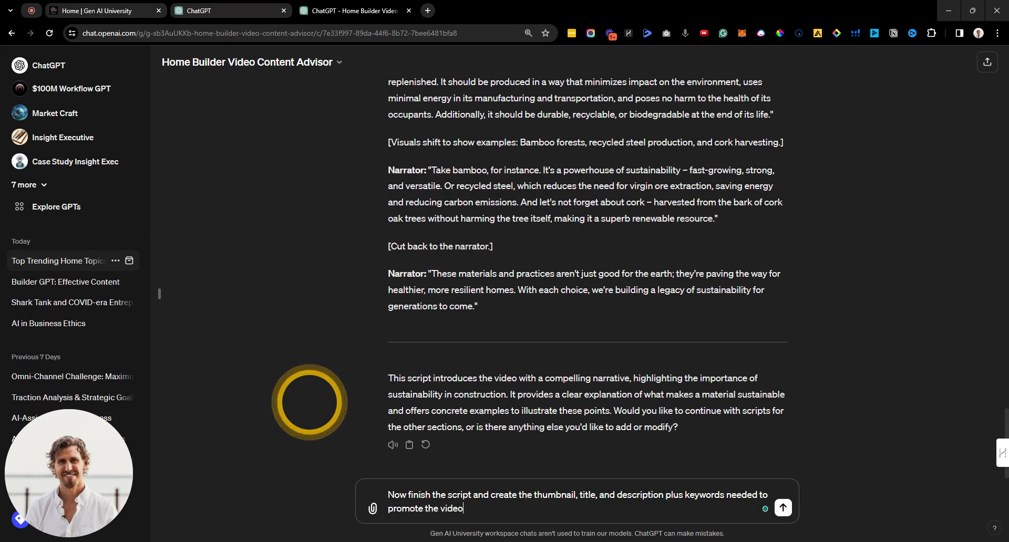
{"action": "key", "text": "Return"}
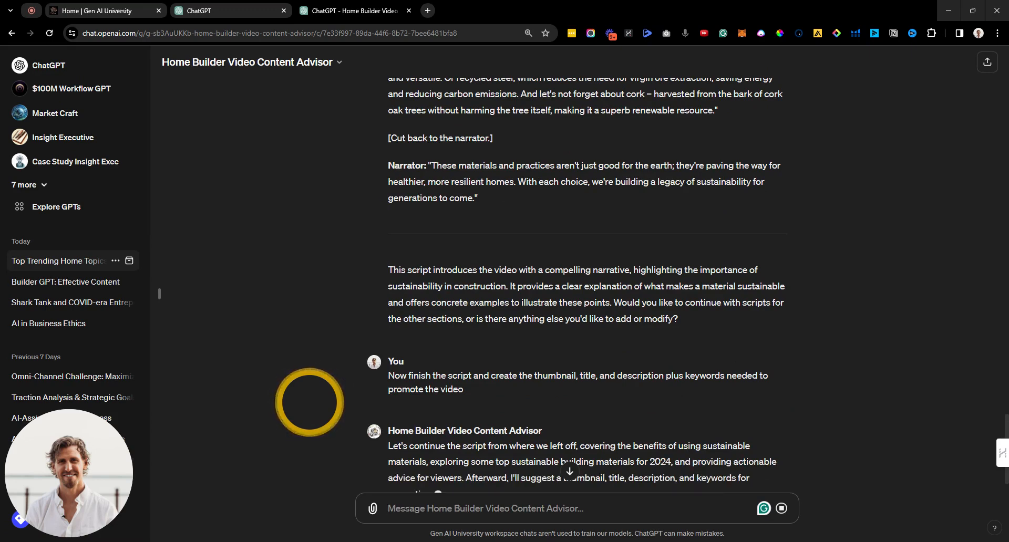
{"action": "scroll", "coordinate": [319, 389], "scroll_direction": "down", "scroll_amount": 1}
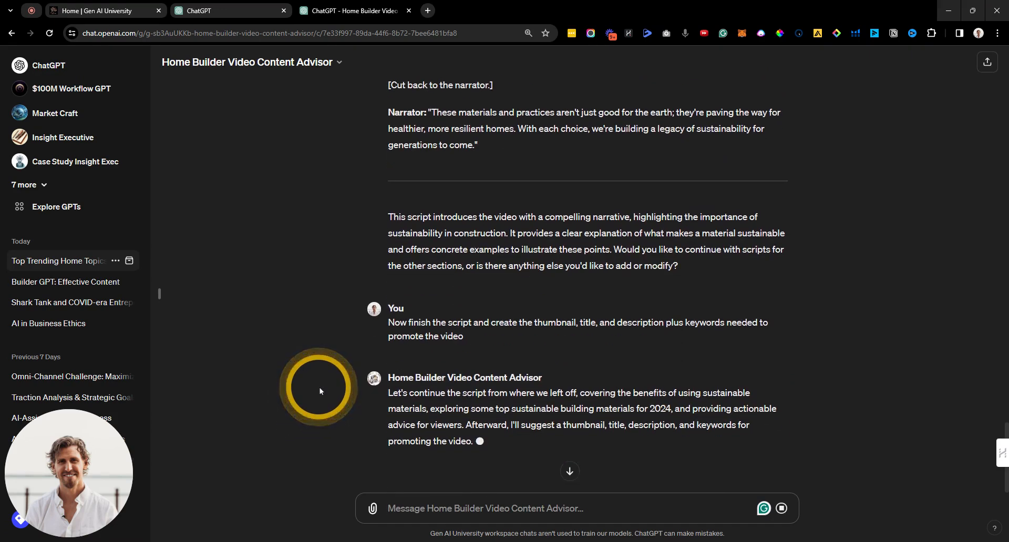
{"action": "scroll", "coordinate": [320, 391], "scroll_direction": "down", "scroll_amount": 1}
{"action": "scroll", "coordinate": [319, 391], "scroll_direction": "down", "scroll_amount": 1}
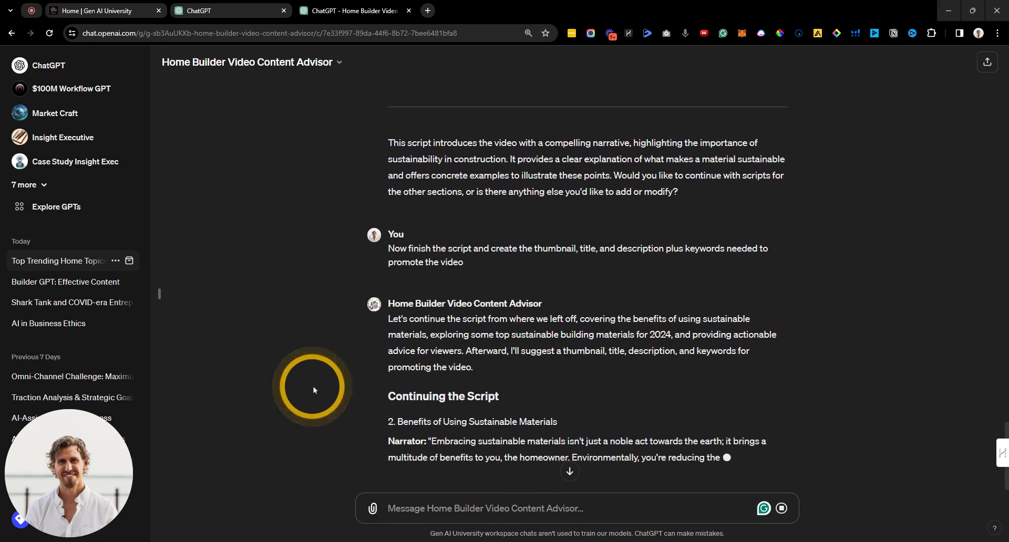
{"action": "scroll", "coordinate": [313, 390], "scroll_direction": "down", "scroll_amount": 1}
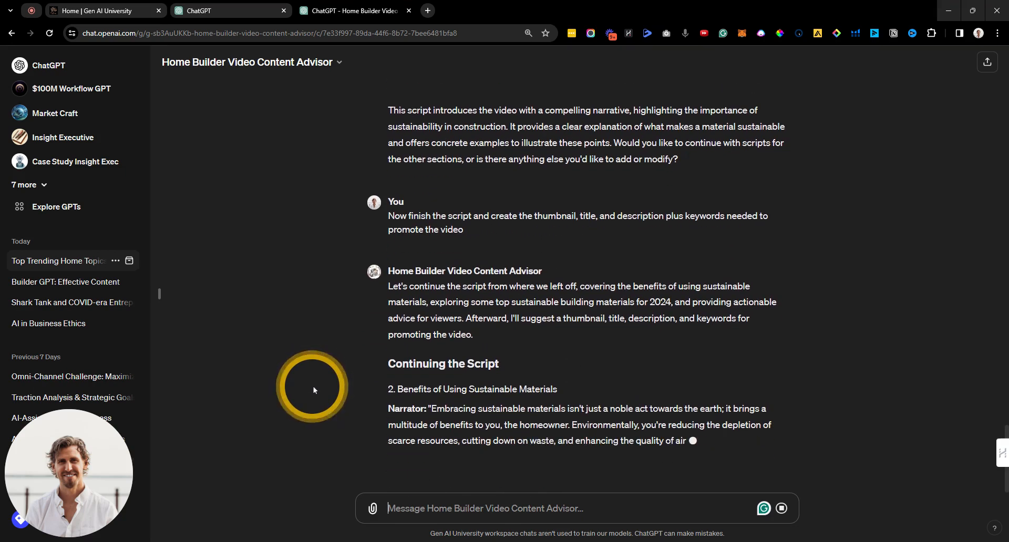
{"action": "scroll", "coordinate": [314, 390], "scroll_direction": "down", "scroll_amount": 1}
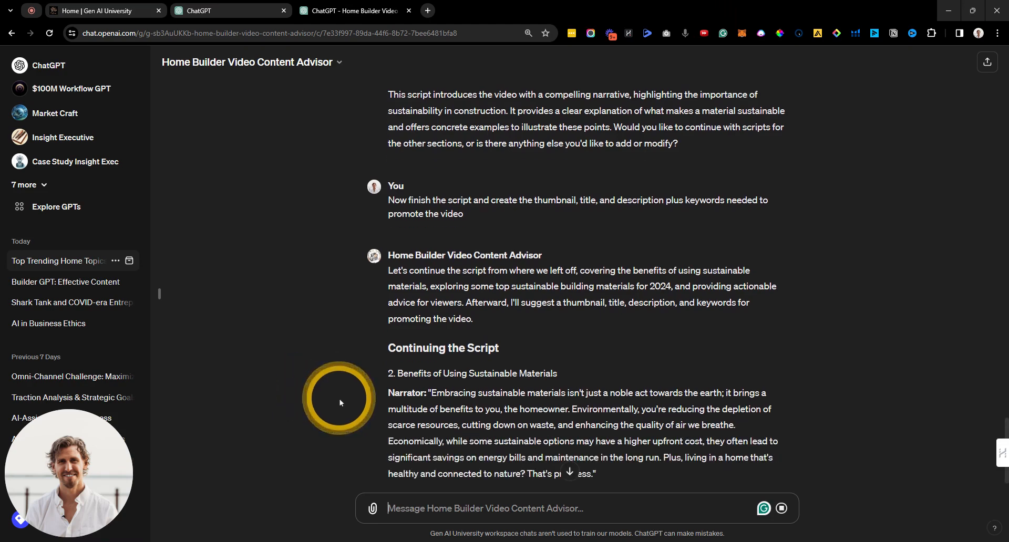
{"action": "scroll", "coordinate": [339, 400], "scroll_direction": "down", "scroll_amount": 2}
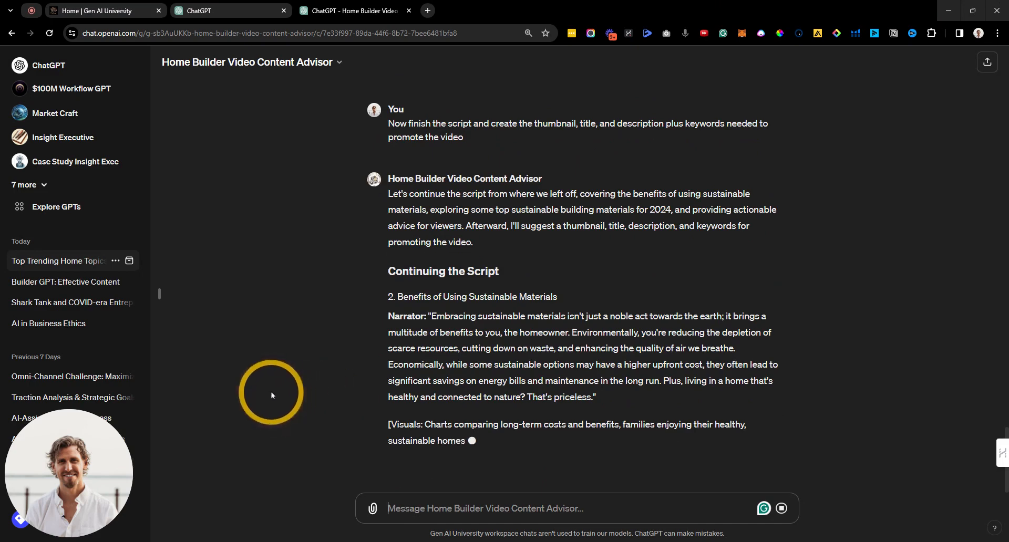
{"action": "scroll", "coordinate": [263, 390], "scroll_direction": "down", "scroll_amount": 1}
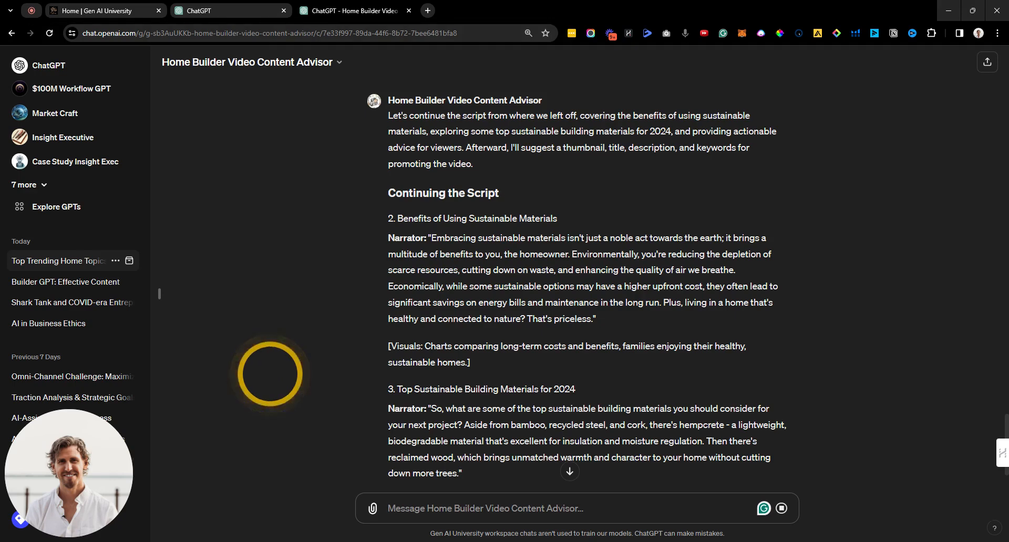
{"action": "scroll", "coordinate": [269, 375], "scroll_direction": "down", "scroll_amount": 3}
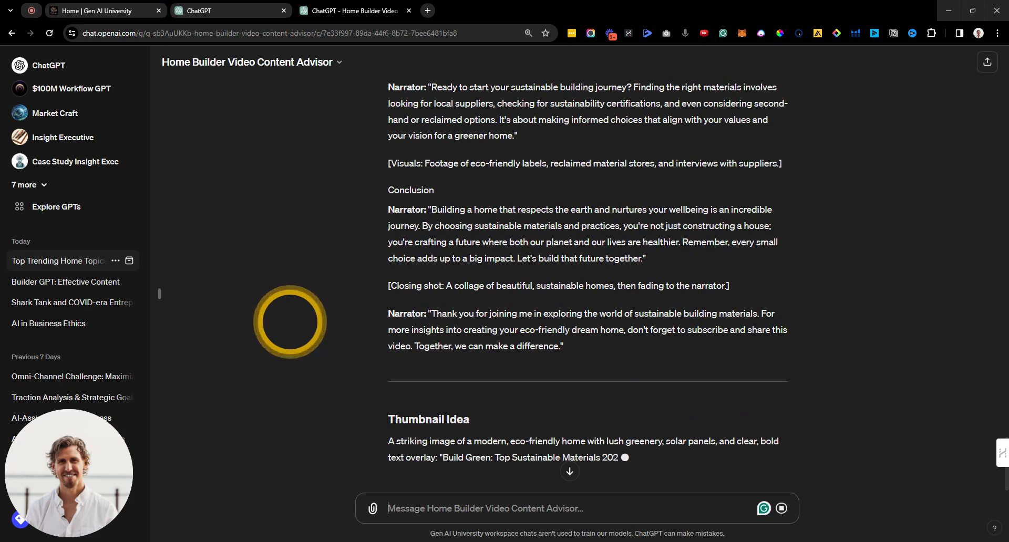
{"action": "scroll", "coordinate": [291, 322], "scroll_direction": "down", "scroll_amount": 2}
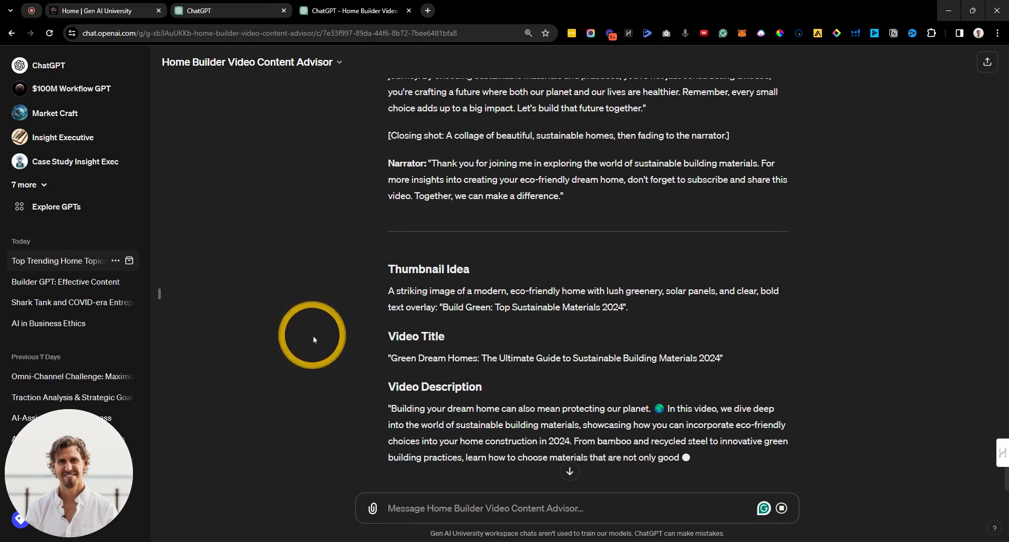
Step: Highlight the 'Build Green: Top Sustainable Materials 2024' thumbnail text and start a thumbnail-image follow-up
{"action": "scroll", "coordinate": [305, 336], "scroll_direction": "down", "scroll_amount": 2}
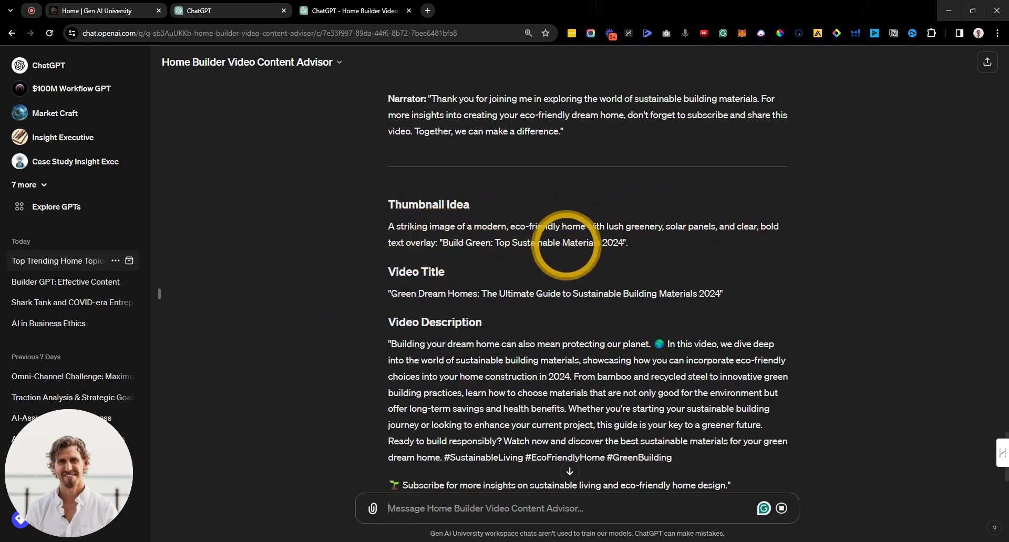
{"action": "left_click_drag", "start_coordinate": [624, 243], "coordinate": [443, 243]}
{"action": "scroll", "coordinate": [391, 302], "scroll_direction": "down", "scroll_amount": 2}
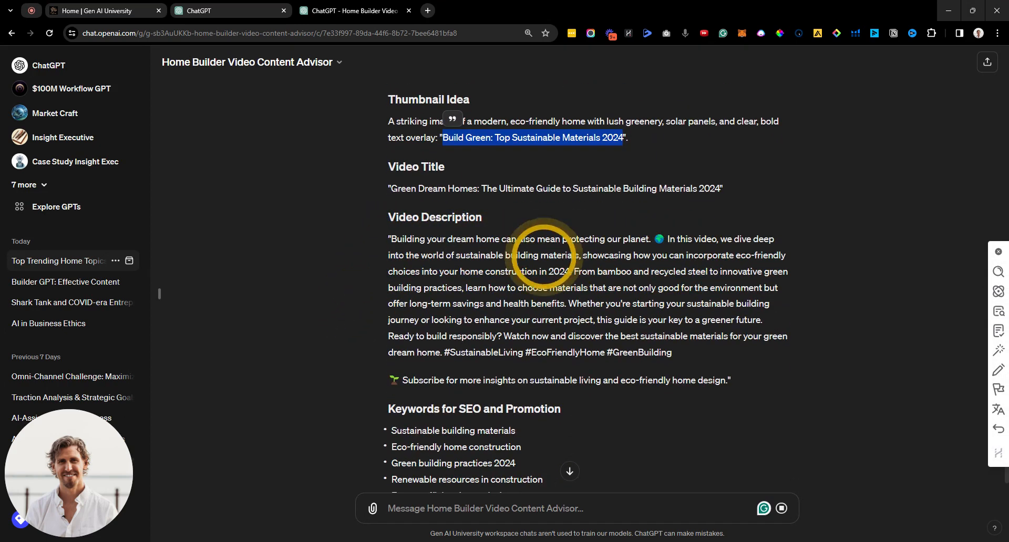
{"action": "scroll", "coordinate": [478, 289], "scroll_direction": "down", "scroll_amount": 2}
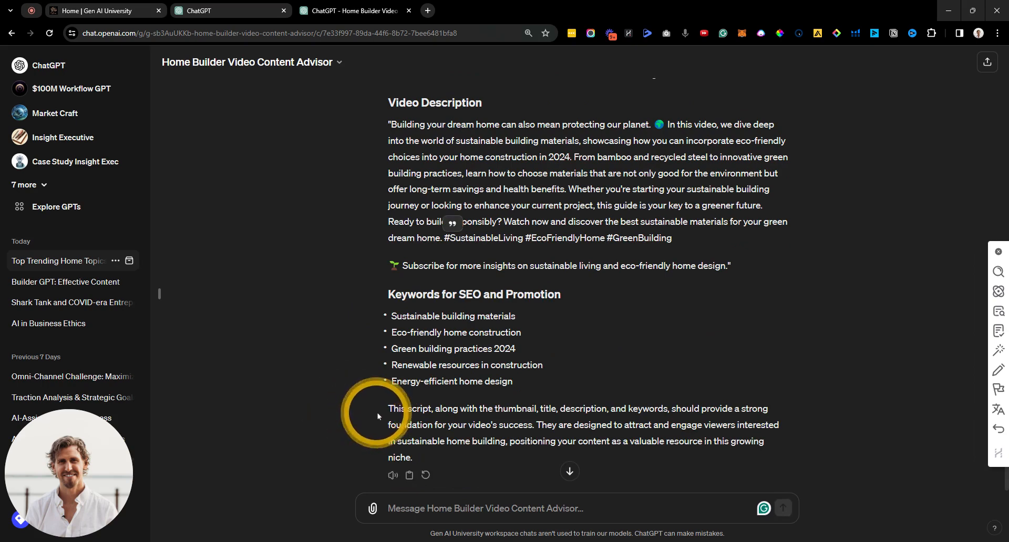
{"action": "left_click", "coordinate": [413, 507]}
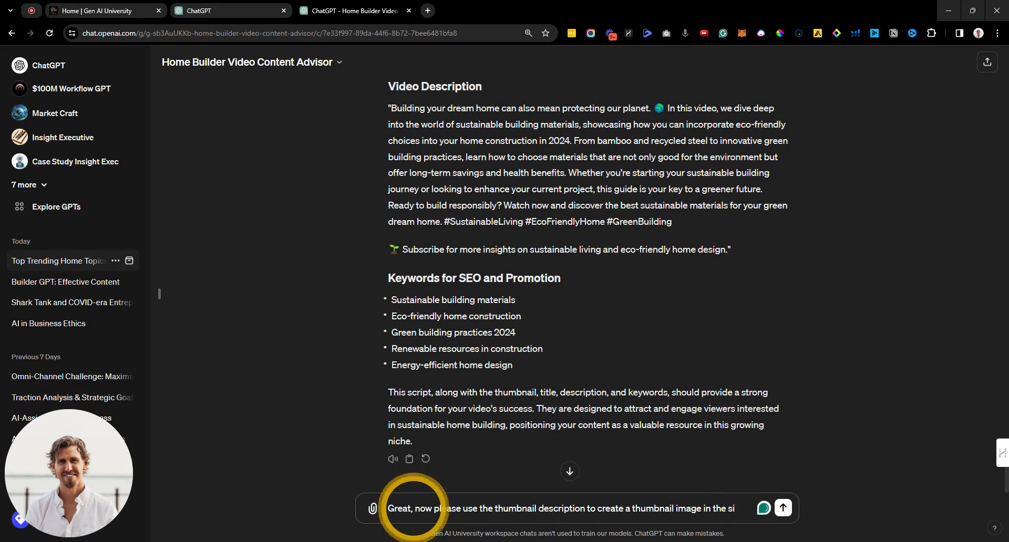
Step: Request a YouTube-sized thumbnail image, generating the 'Build Green: Top Sustainable Materials 2024' eco-home picture
{"action": "type", "text": "YouTube thumbnail"}
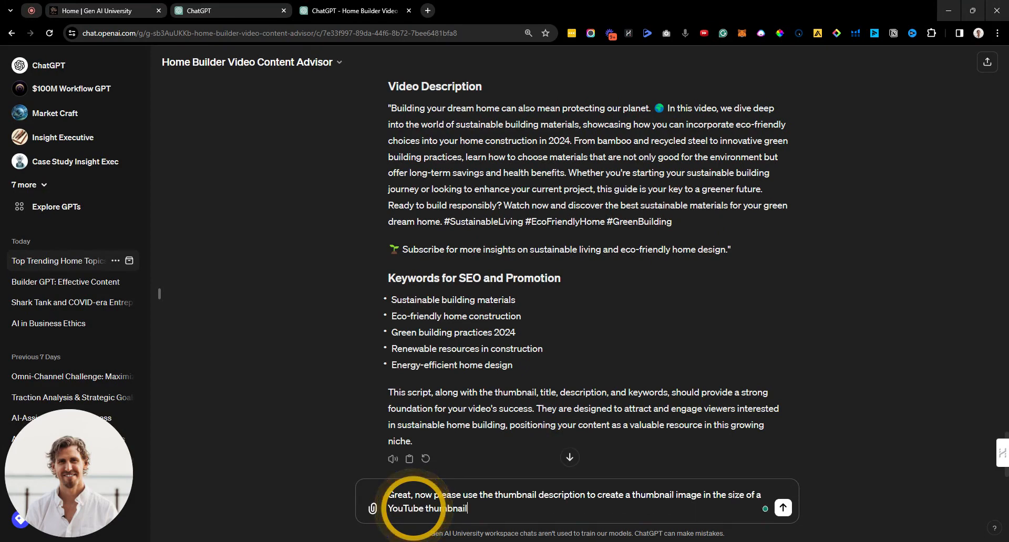
{"action": "key", "text": "Return"}
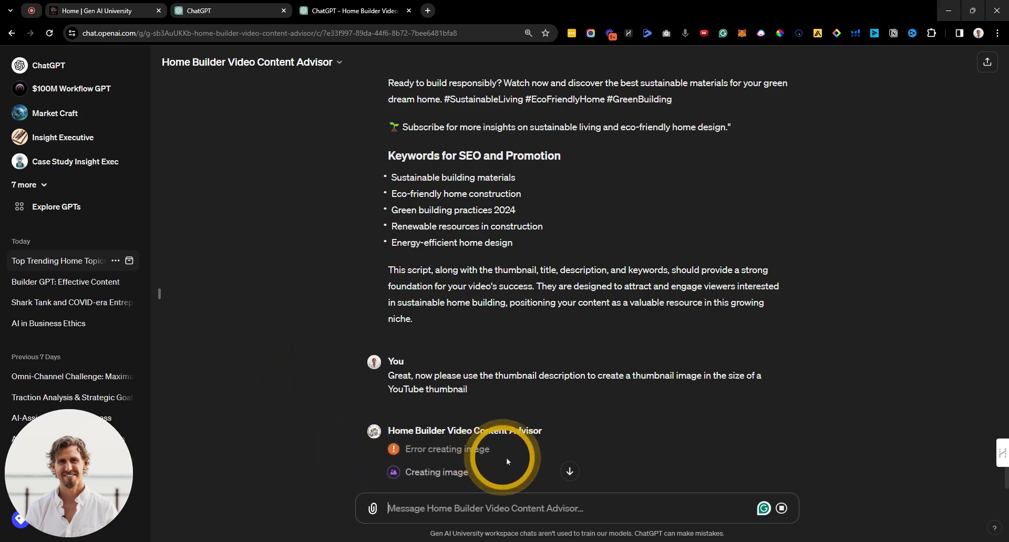
{"action": "scroll", "coordinate": [288, 419], "scroll_direction": "down", "scroll_amount": 1}
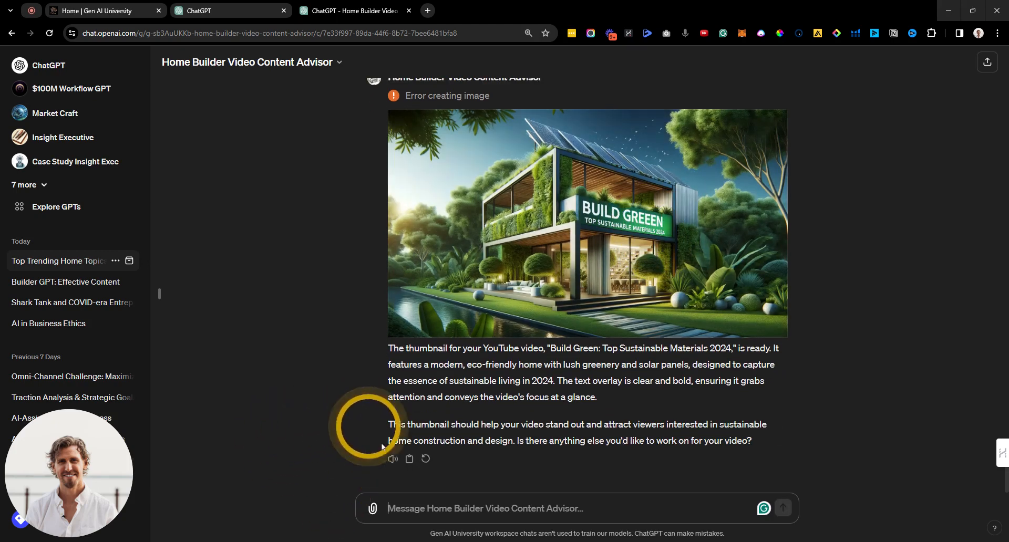
Step: Ask for one more similar-but-different thumbnail image so the two can be split tested
{"action": "type", "text": "Ok reat,"}
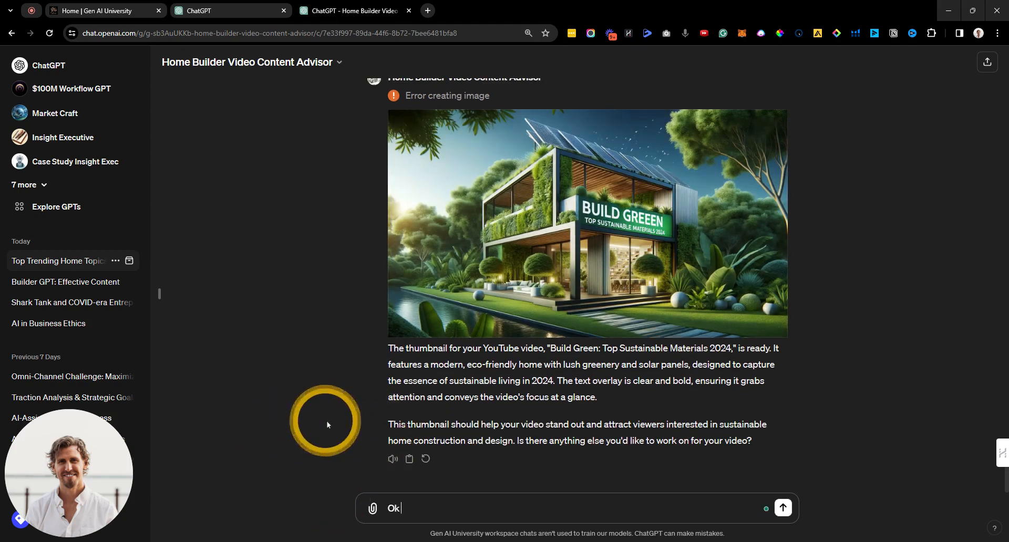
{"action": "key", "text": "BackSpace"}
{"action": "key", "text": "BackSpace"}
{"action": "key", "text": "BackSpace"}
{"action": "key", "text": "BackSpace"}
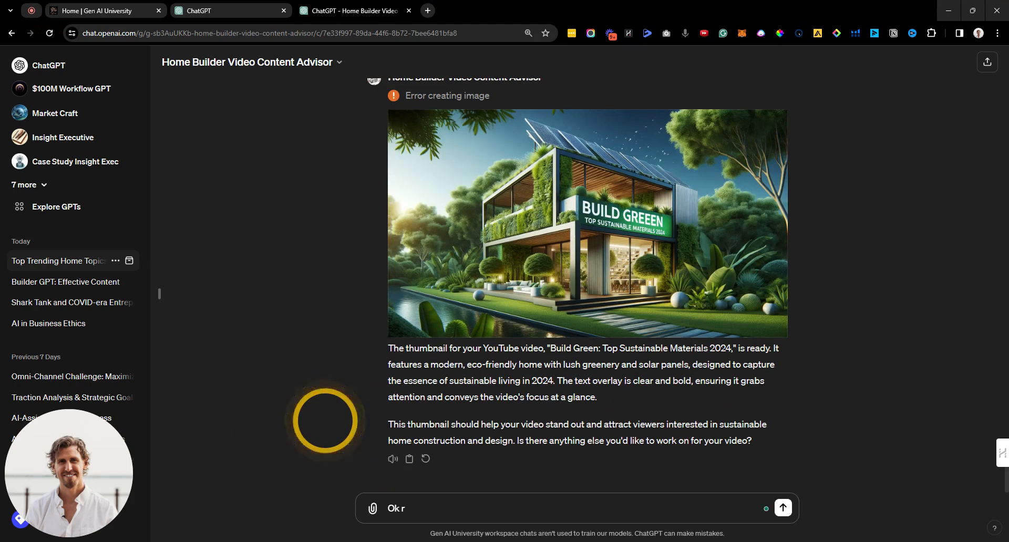
{"action": "type", "text": "cool, now"}
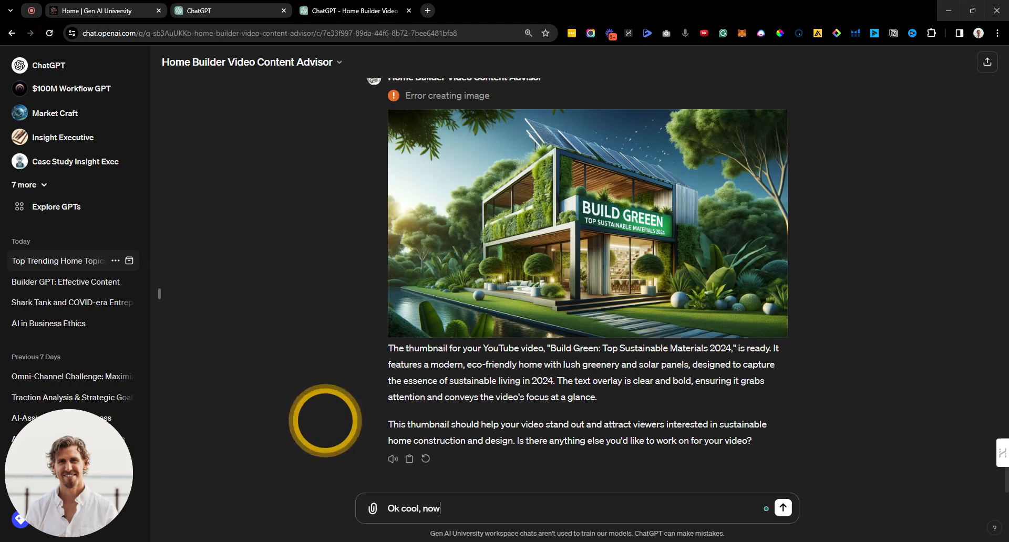
{"action": "type", "text": " create 1 m"}
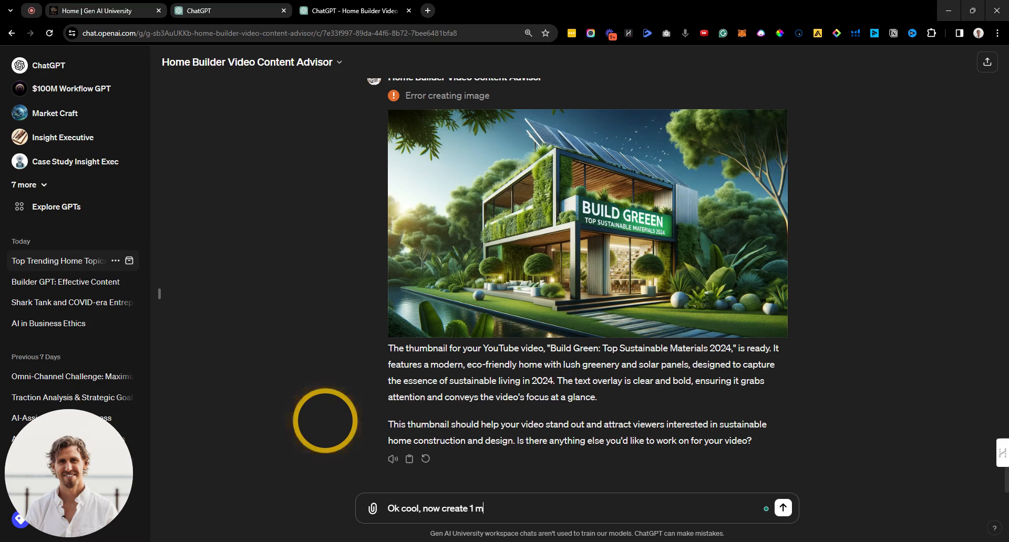
{"action": "type", "text": "ore image so we can"}
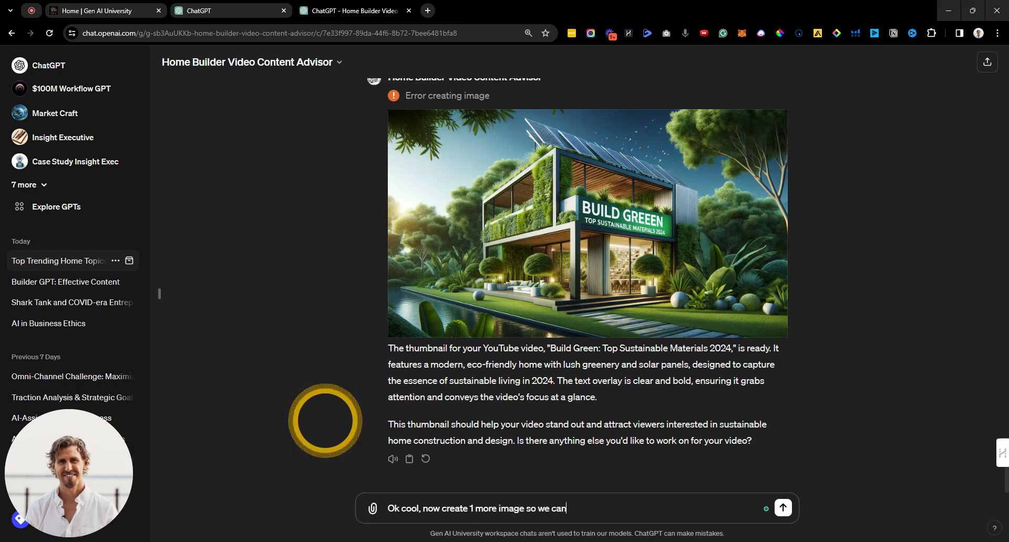
{"action": "type", "text": " split test, make it"}
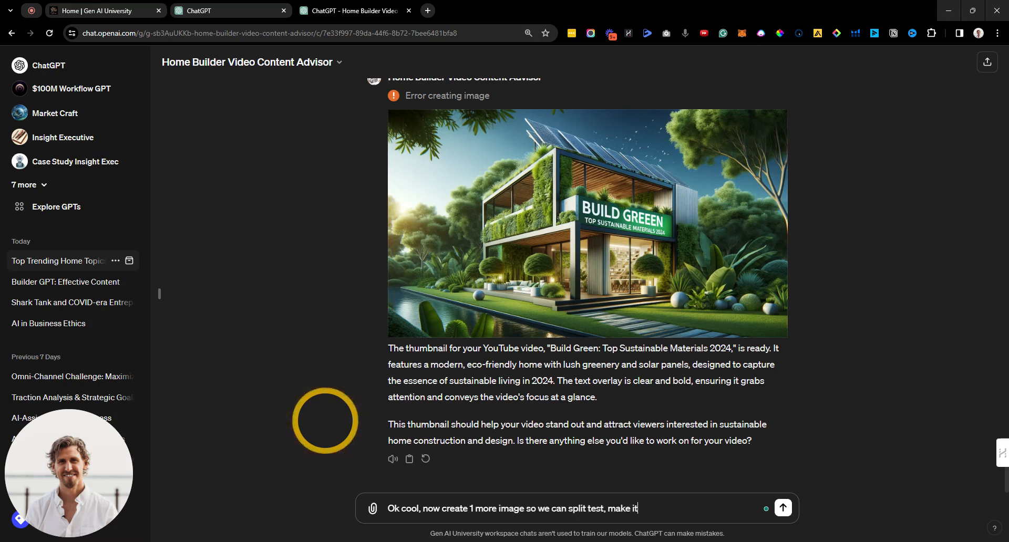
{"action": "type", "text": " similar but"}
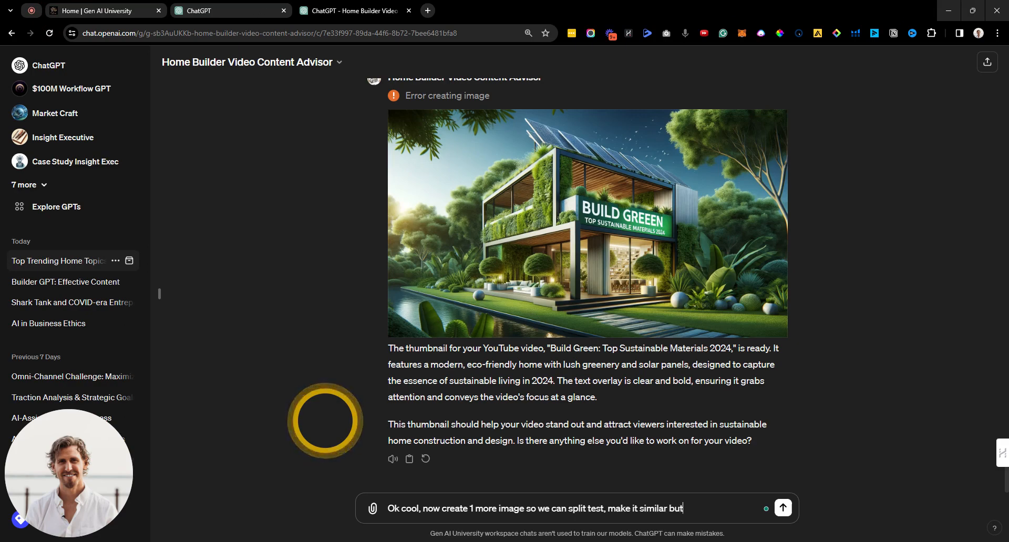
{"action": "type", "text": " different"}
{"action": "key", "text": "Return"}
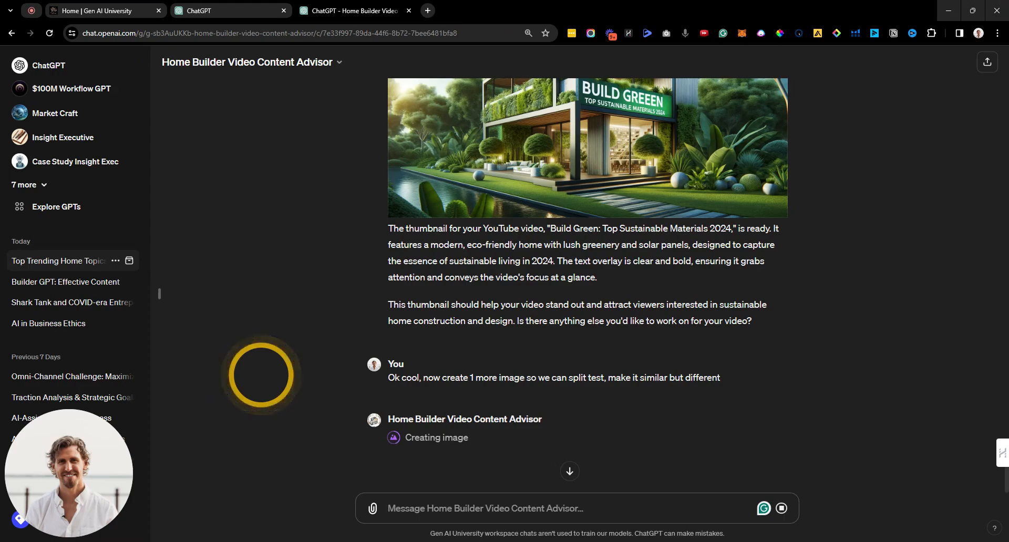
Step: Scroll through the outline, script, title, description and keywords to the 'Eco Homes 2024' thumbnail
{"action": "scroll", "coordinate": [266, 364], "scroll_direction": "up", "scroll_amount": 20}
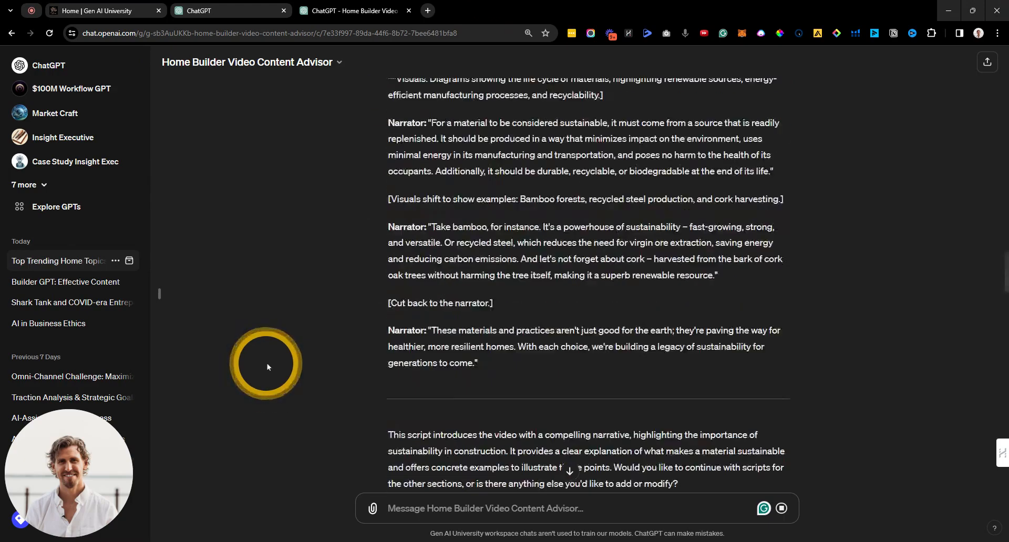
{"action": "scroll", "coordinate": [362, 326], "scroll_direction": "down", "scroll_amount": 3}
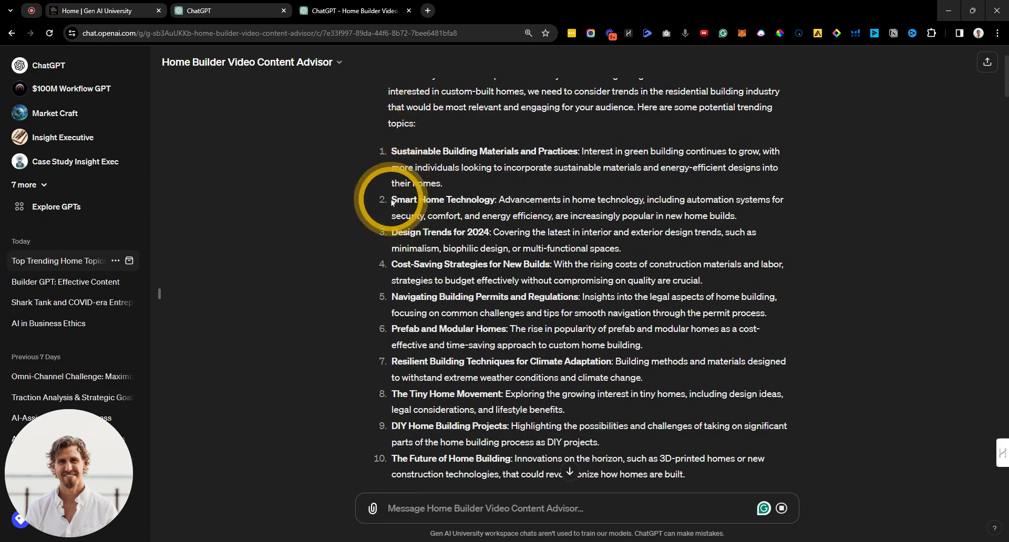
{"action": "scroll", "coordinate": [376, 252], "scroll_direction": "down", "scroll_amount": 1}
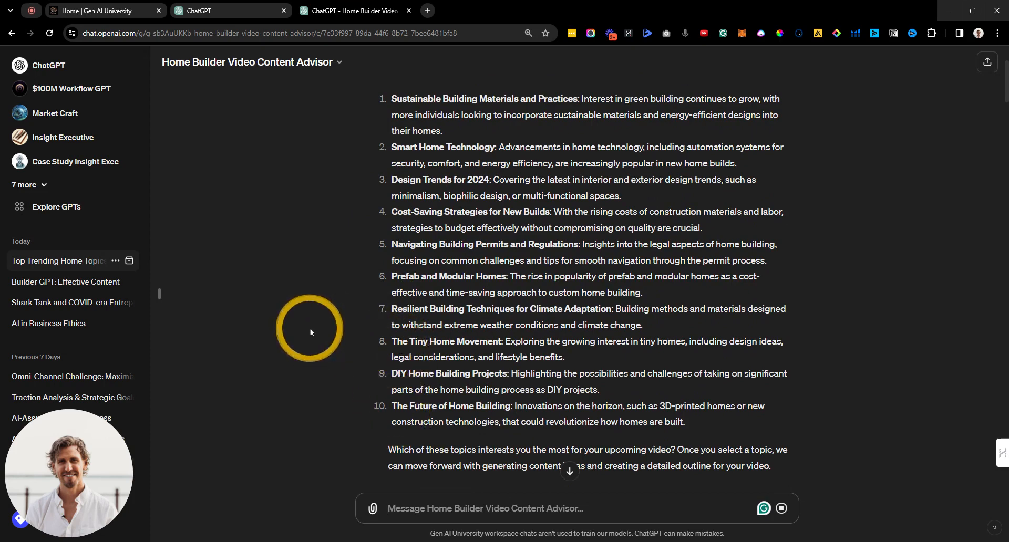
{"action": "scroll", "coordinate": [313, 323], "scroll_direction": "down", "scroll_amount": 6}
{"action": "scroll", "coordinate": [315, 315], "scroll_direction": "down", "scroll_amount": 1}
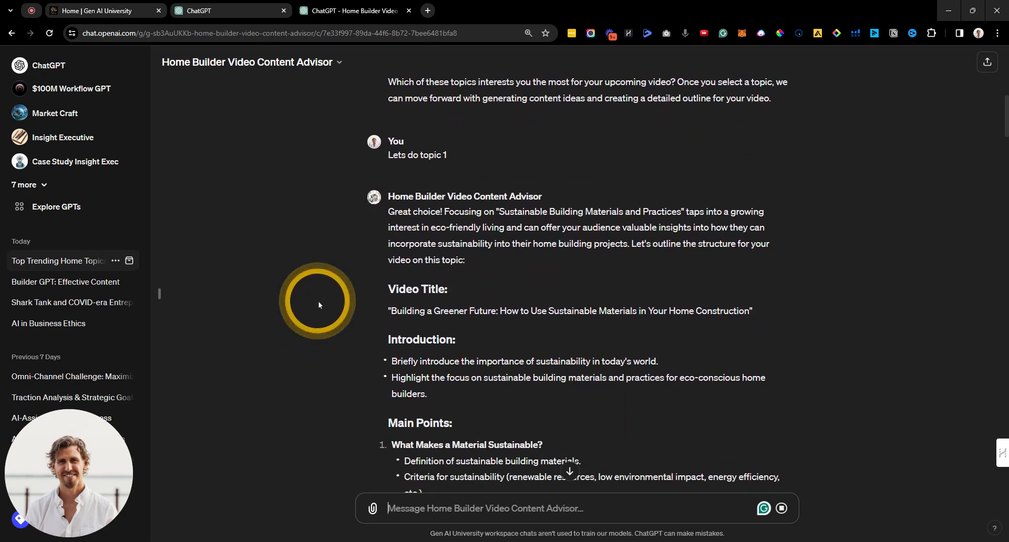
{"action": "scroll", "coordinate": [317, 295], "scroll_direction": "down", "scroll_amount": 1}
{"action": "scroll", "coordinate": [313, 273], "scroll_direction": "down", "scroll_amount": 6}
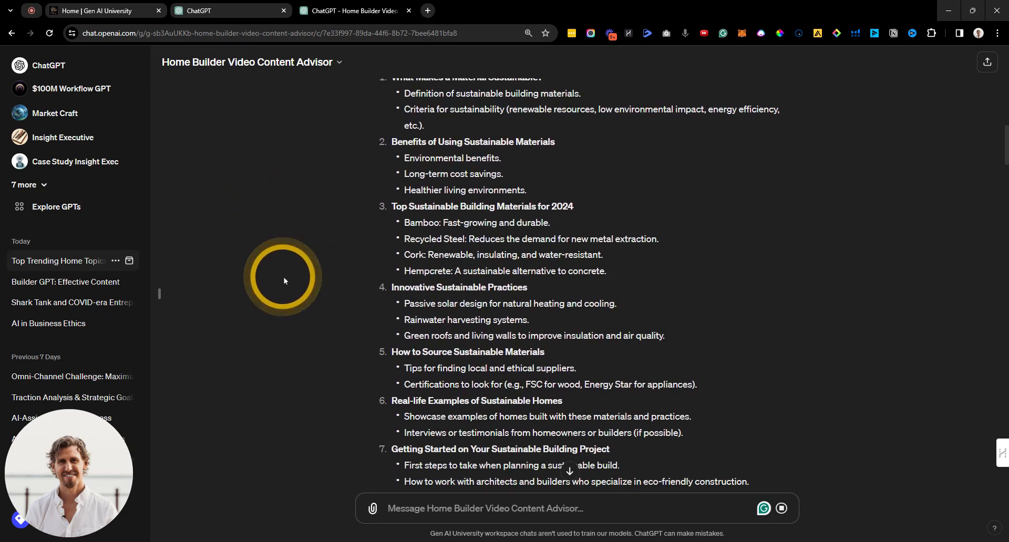
{"action": "scroll", "coordinate": [316, 229], "scroll_direction": "down", "scroll_amount": 4}
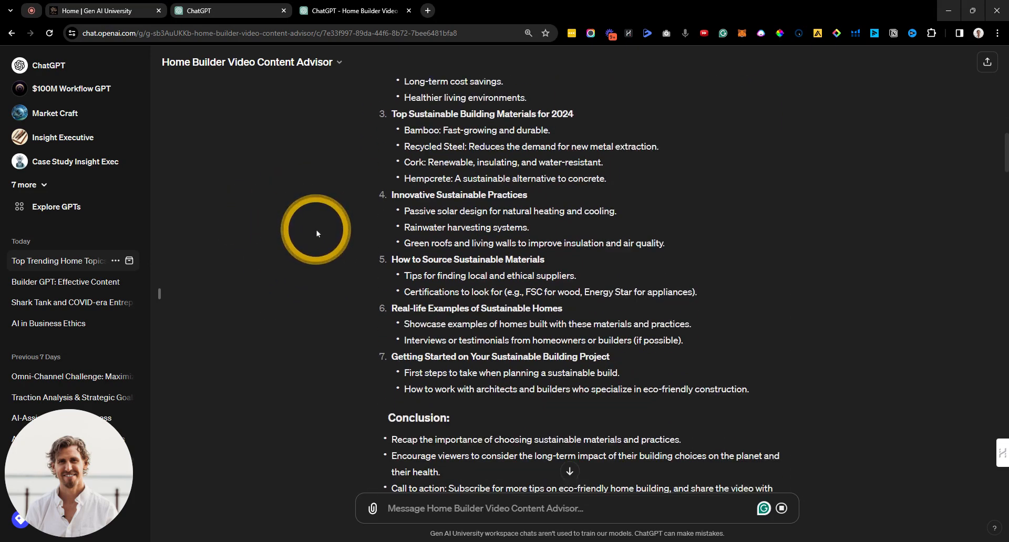
{"action": "scroll", "coordinate": [310, 266], "scroll_direction": "down", "scroll_amount": 3}
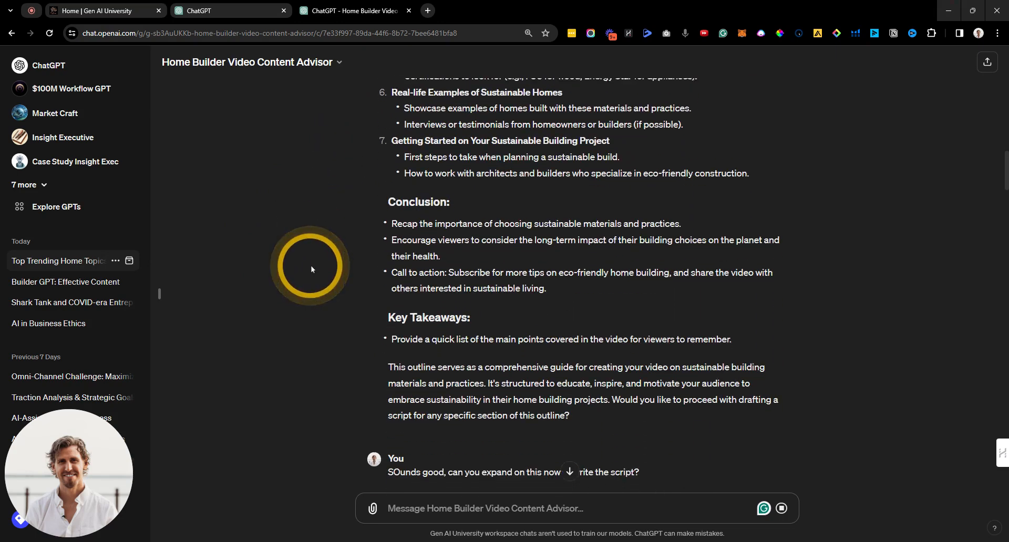
{"action": "scroll", "coordinate": [297, 242], "scroll_direction": "down", "scroll_amount": 8}
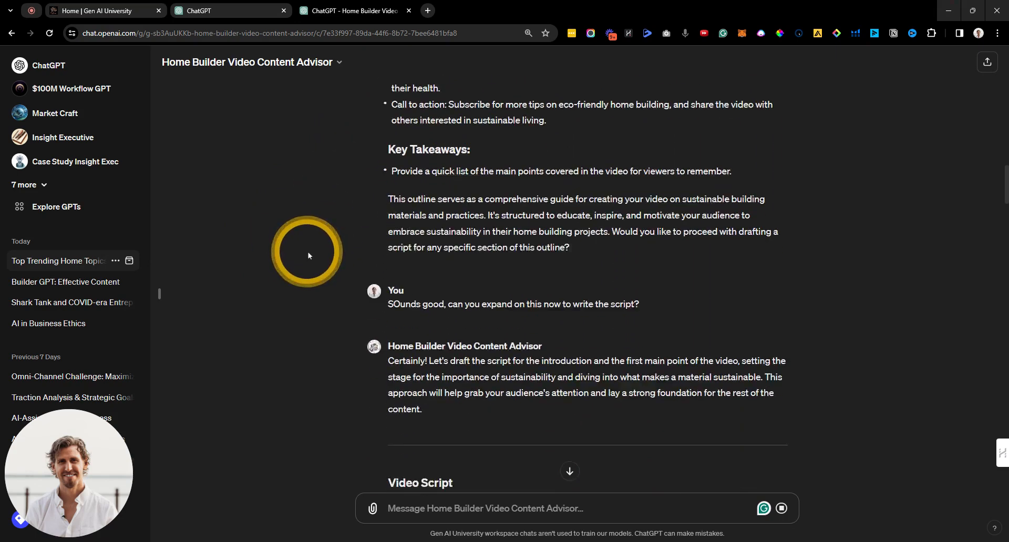
{"action": "scroll", "coordinate": [304, 244], "scroll_direction": "down", "scroll_amount": 15}
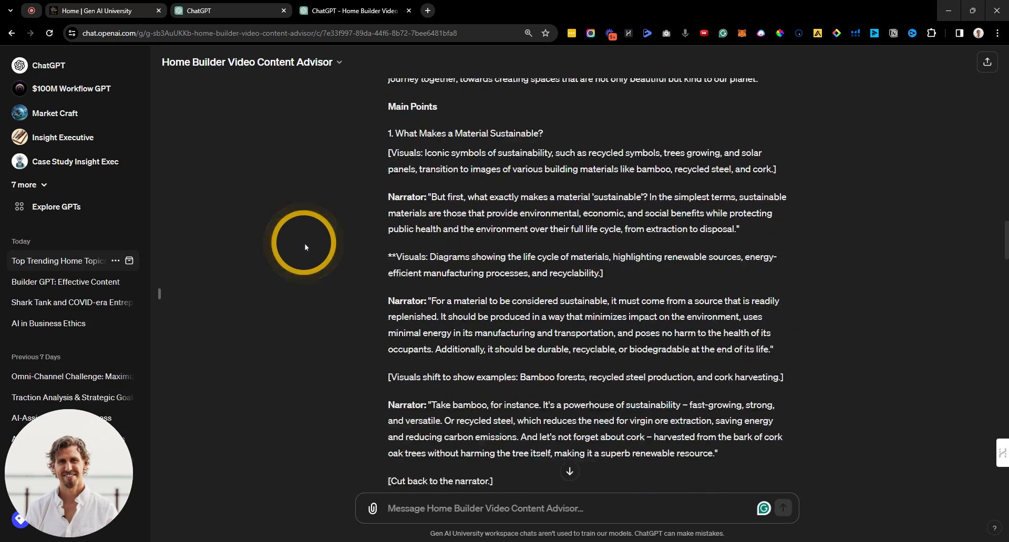
{"action": "scroll", "coordinate": [303, 237], "scroll_direction": "down", "scroll_amount": 6}
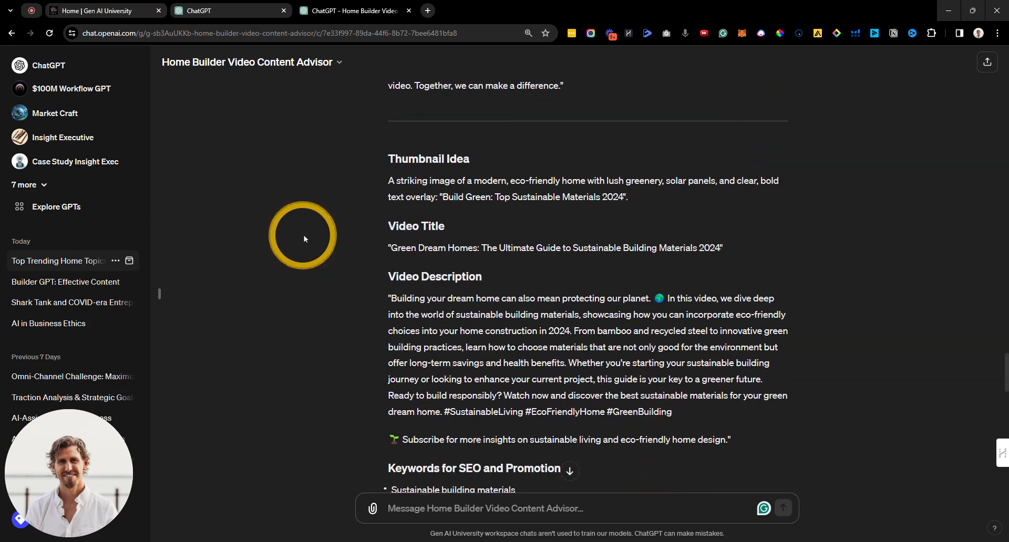
{"action": "scroll", "coordinate": [307, 236], "scroll_direction": "down", "scroll_amount": 12}
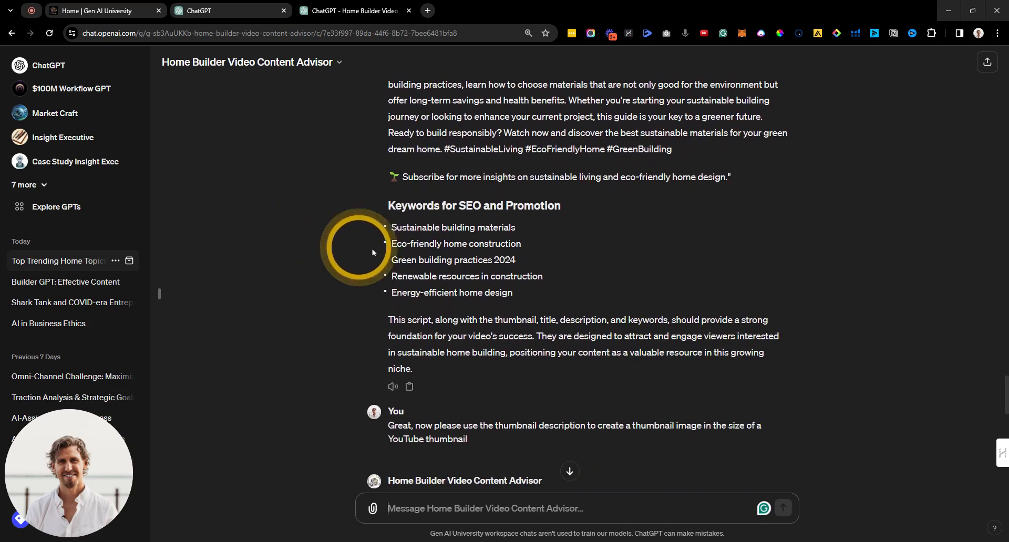
{"action": "scroll", "coordinate": [311, 235], "scroll_direction": "down", "scroll_amount": 1}
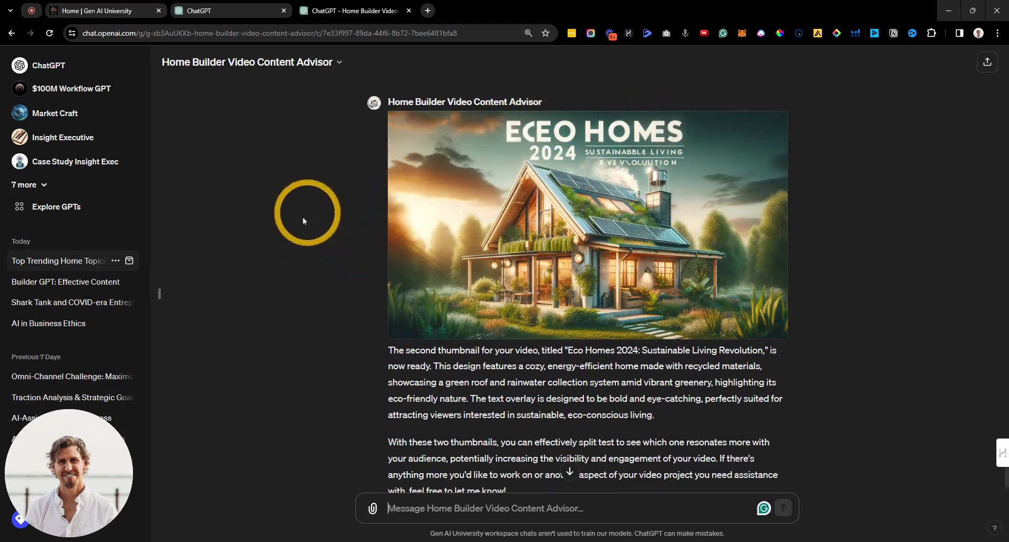
{"action": "mouse_move", "coordinate": [563, 254]}
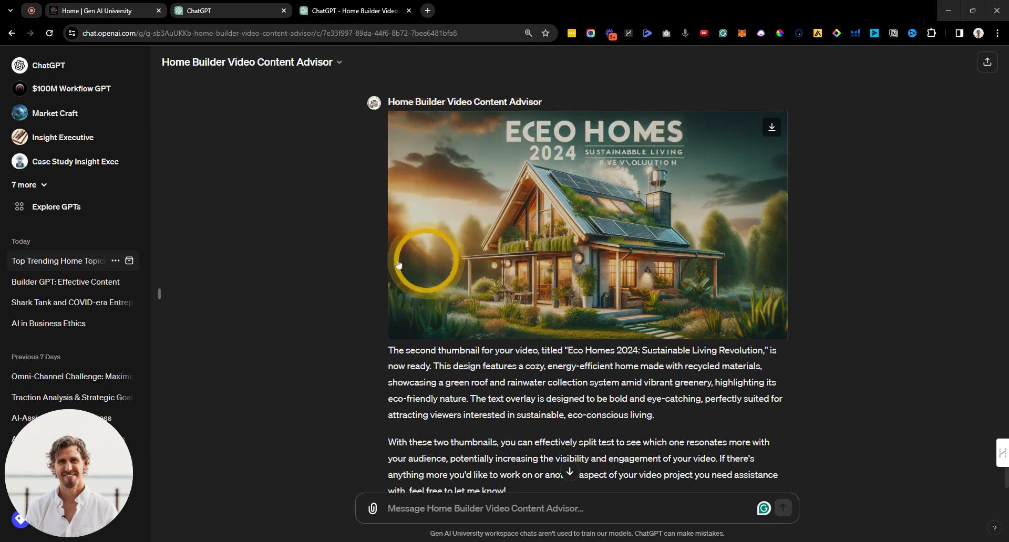
{"action": "scroll", "coordinate": [329, 253], "scroll_direction": "down", "scroll_amount": 1}
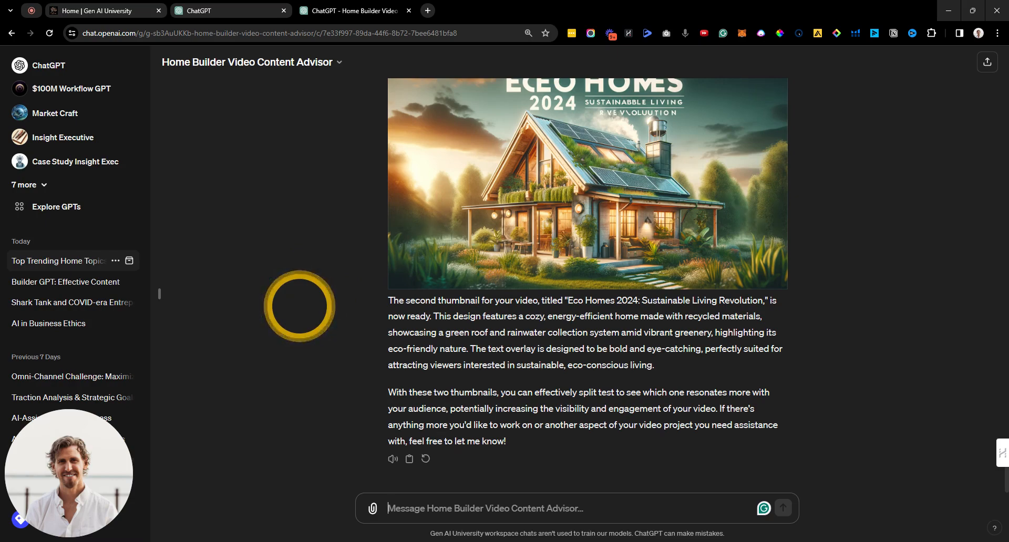
Step: Switch to the earlier ChatGPT 4 conversation and highlight the opening request in its first message
{"action": "left_click", "coordinate": [236, 14]}
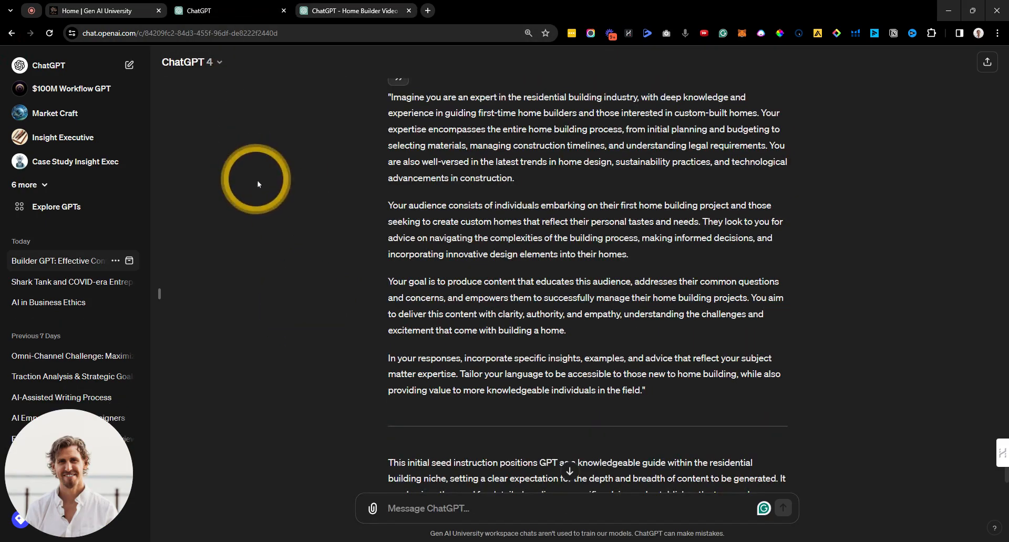
{"action": "scroll", "coordinate": [261, 179], "scroll_direction": "up", "scroll_amount": 20}
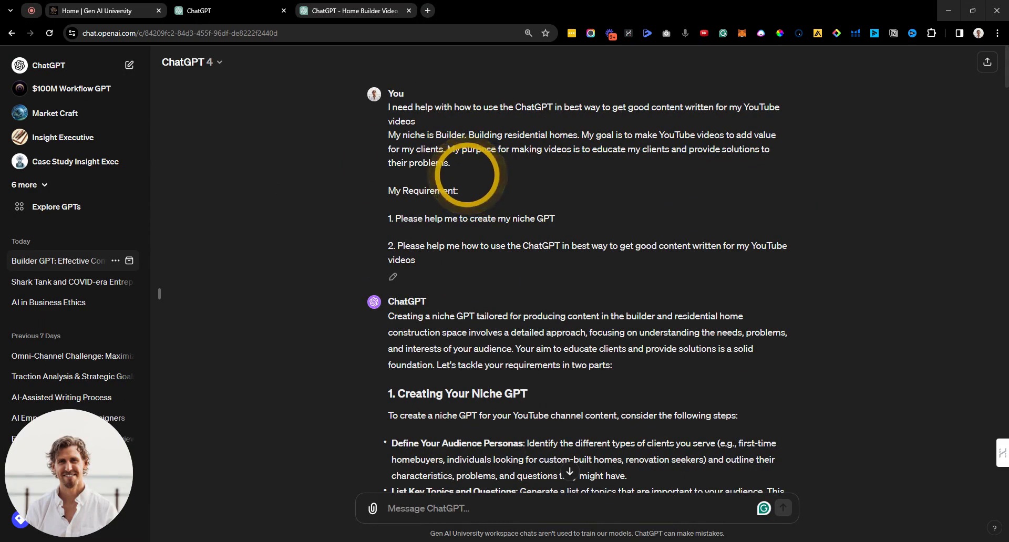
{"action": "left_click_drag", "start_coordinate": [379, 206], "coordinate": [597, 215]}
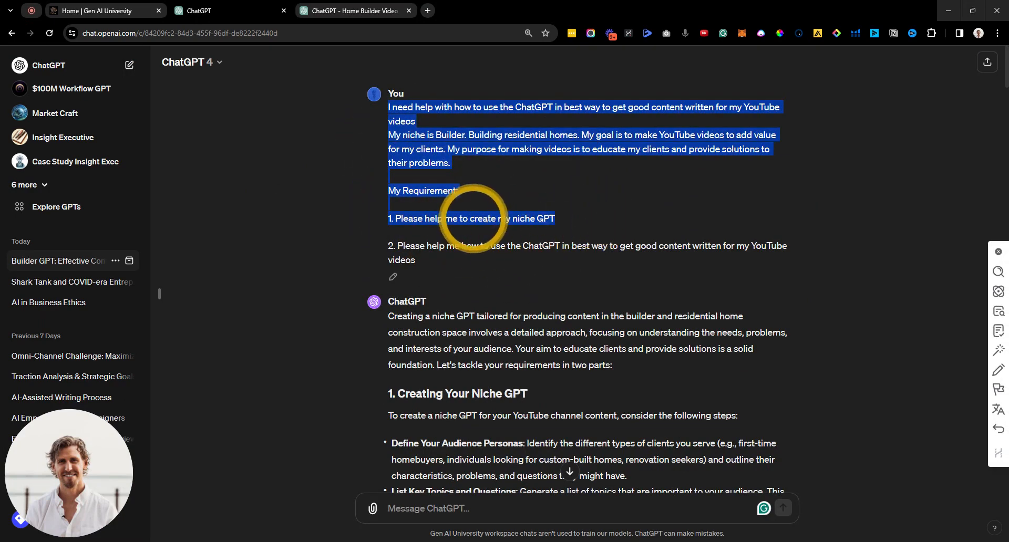
{"action": "scroll", "coordinate": [342, 210], "scroll_direction": "down", "scroll_amount": 1}
{"action": "left_click", "coordinate": [281, 222]}
{"action": "scroll", "coordinate": [281, 222], "scroll_direction": "down", "scroll_amount": 2}
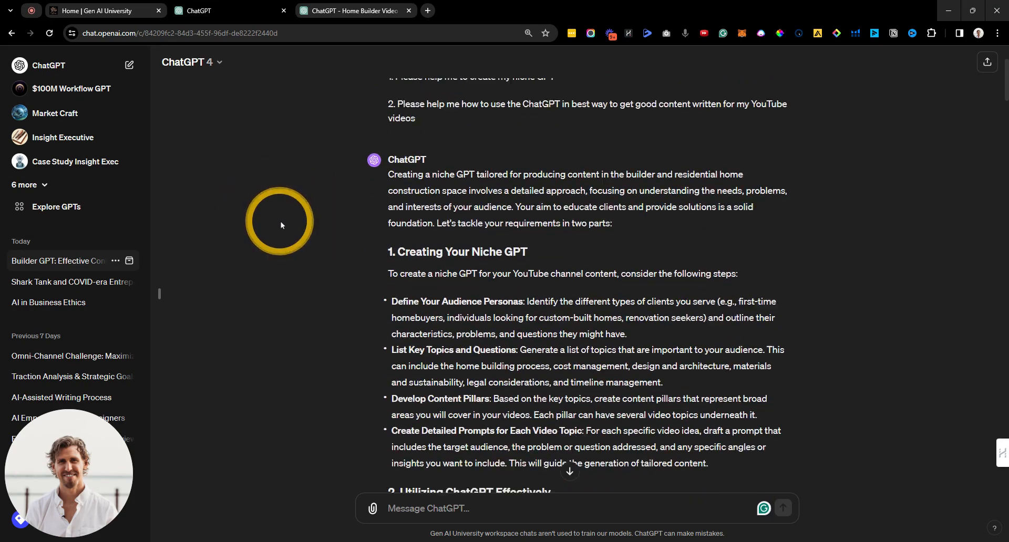
{"action": "scroll", "coordinate": [294, 199], "scroll_direction": "up", "scroll_amount": 3}
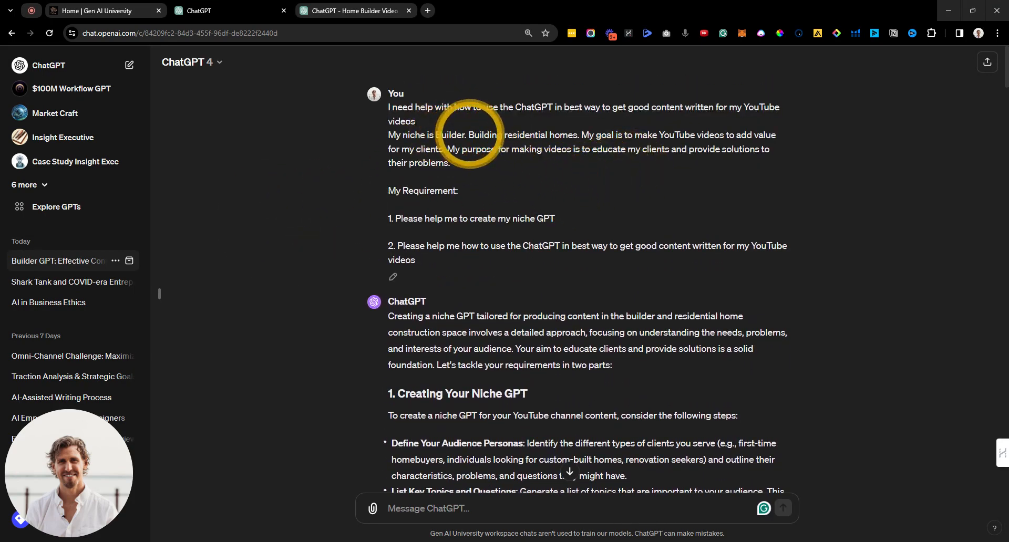
Step: Review the drafted prompt steps and seed instructions, then return to the advisor chat
{"action": "scroll", "coordinate": [304, 267], "scroll_direction": "down", "scroll_amount": 1}
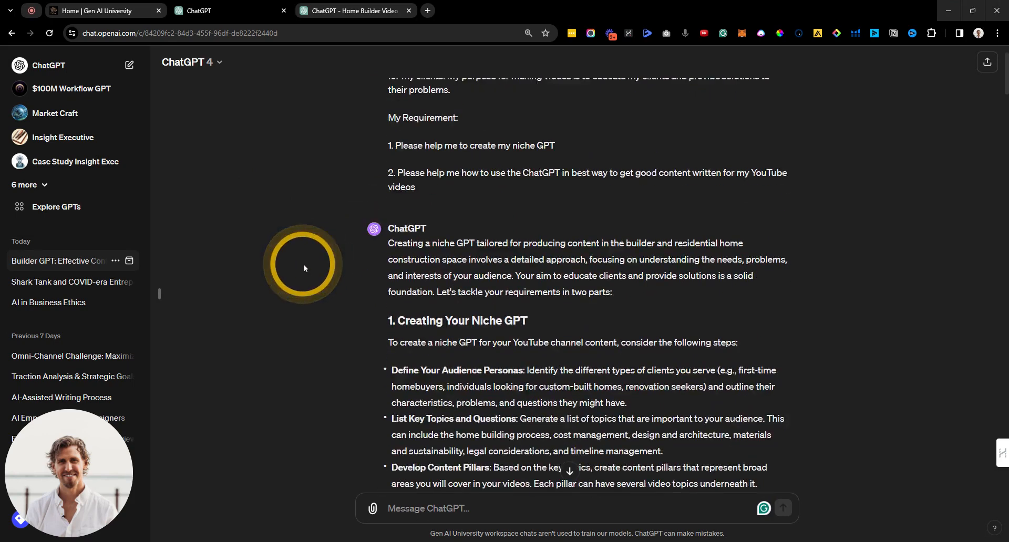
{"action": "scroll", "coordinate": [302, 263], "scroll_direction": "down", "scroll_amount": 5}
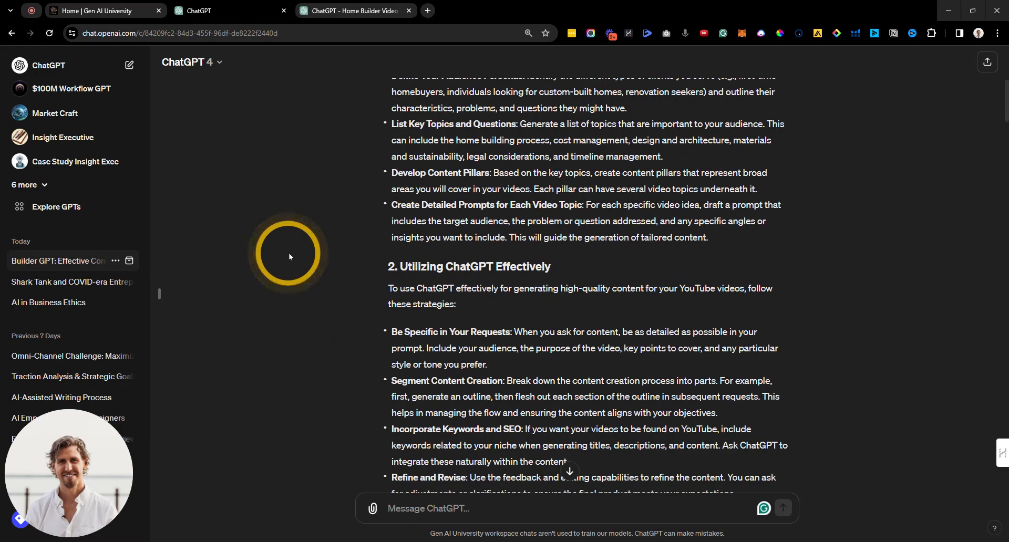
{"action": "scroll", "coordinate": [289, 253], "scroll_direction": "down", "scroll_amount": 1}
{"action": "scroll", "coordinate": [288, 253], "scroll_direction": "down", "scroll_amount": 15}
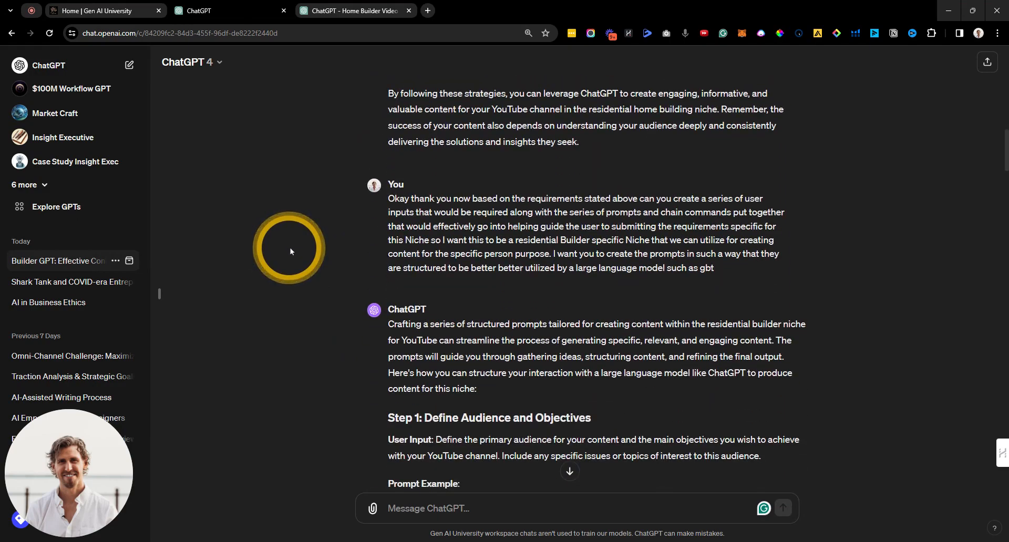
{"action": "scroll", "coordinate": [292, 249], "scroll_direction": "down", "scroll_amount": 13}
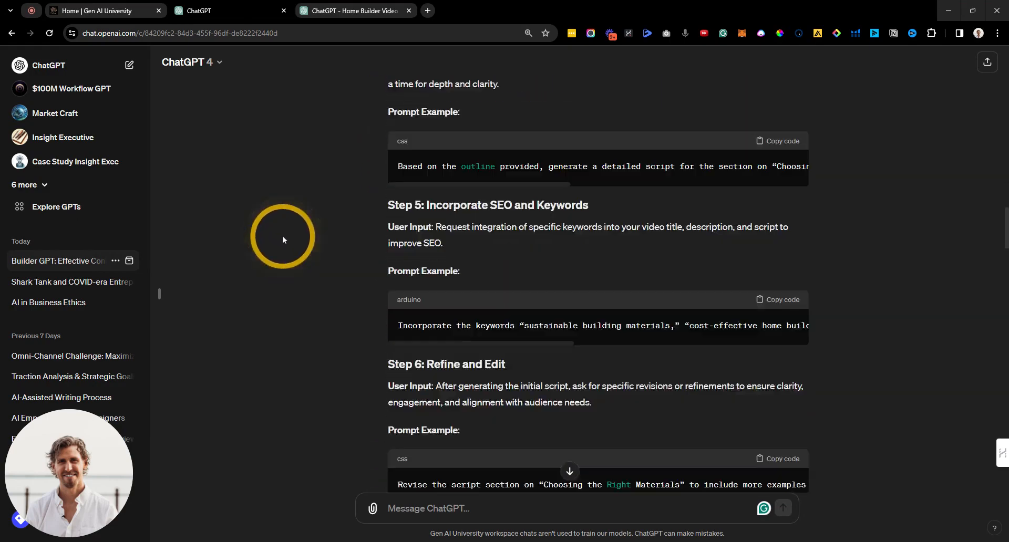
{"action": "scroll", "coordinate": [288, 234], "scroll_direction": "down", "scroll_amount": 9}
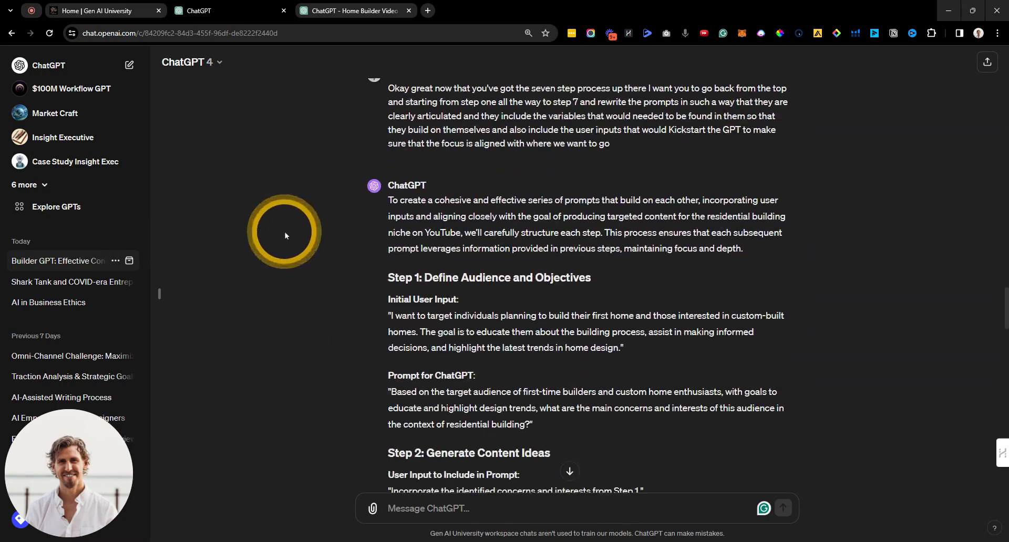
{"action": "scroll", "coordinate": [329, 222], "scroll_direction": "down", "scroll_amount": 15}
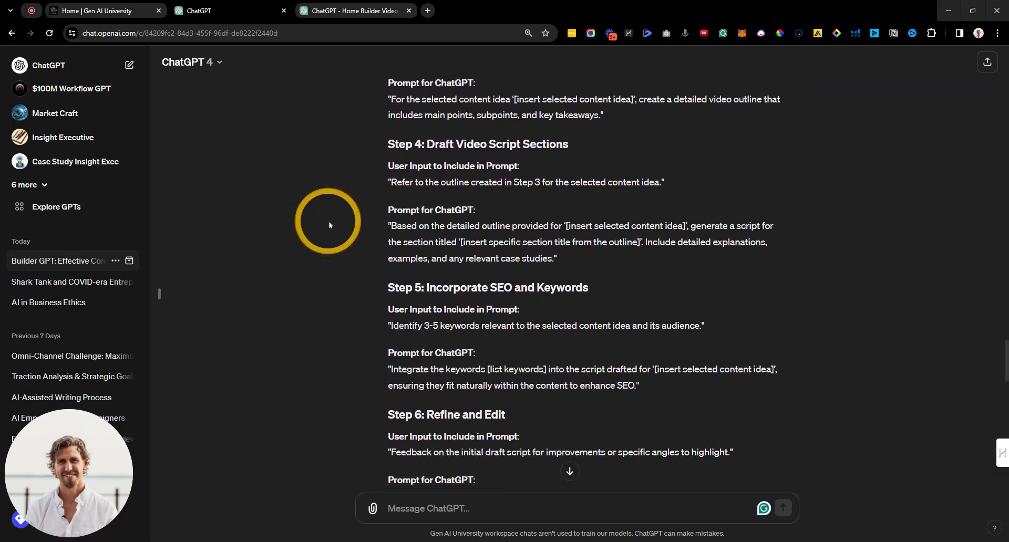
{"action": "scroll", "coordinate": [329, 222], "scroll_direction": "down", "scroll_amount": 10}
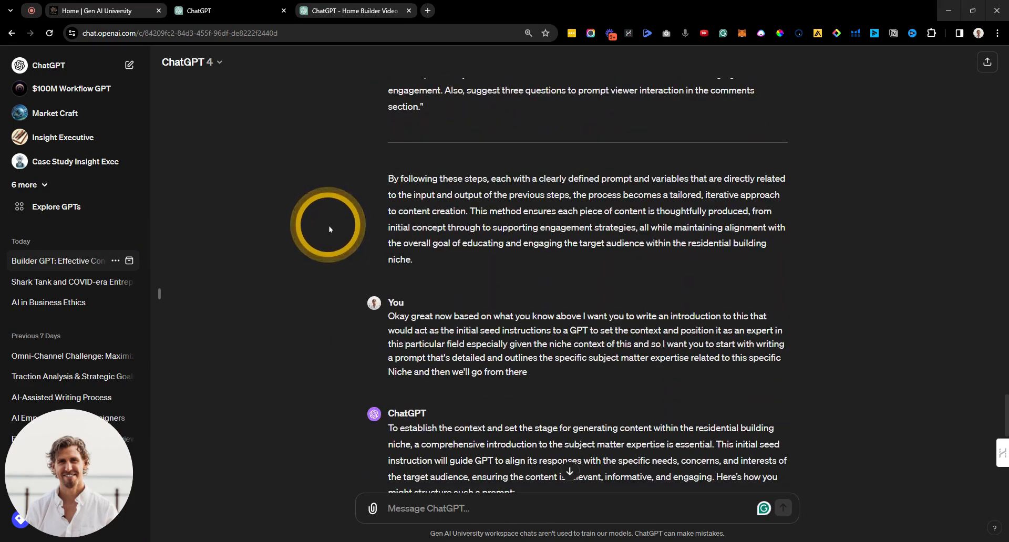
{"action": "scroll", "coordinate": [327, 229], "scroll_direction": "down", "scroll_amount": 4}
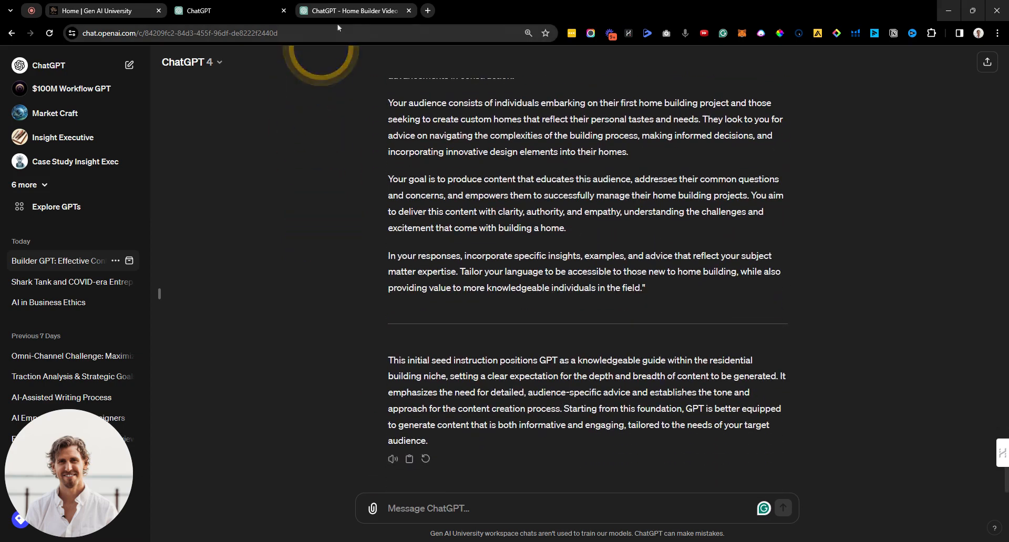
{"action": "left_click", "coordinate": [352, 12]}
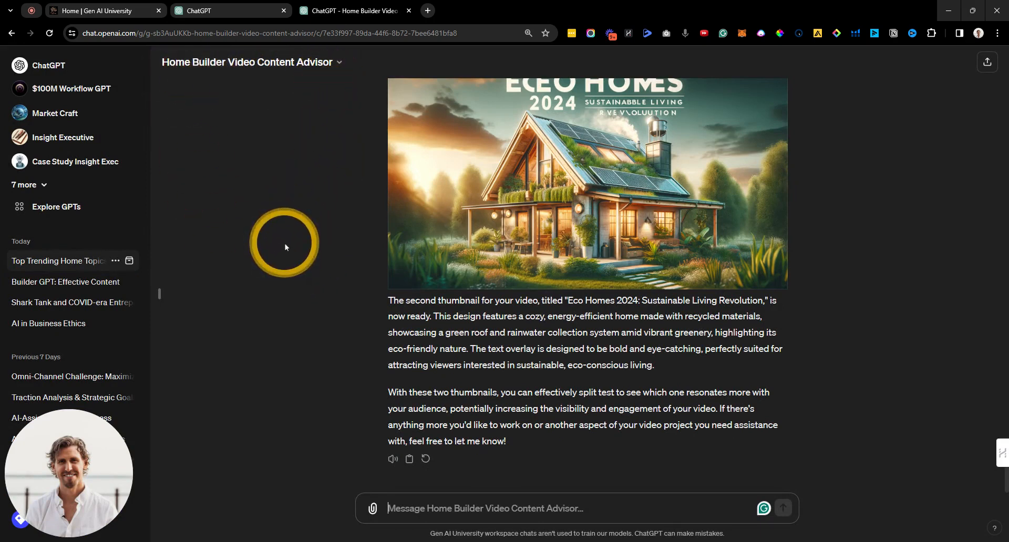
Step: Scroll the advisor chat up and back to the 'Eco Homes 2024: Sustainable Living Revolution' thumbnail
{"action": "scroll", "coordinate": [285, 247], "scroll_direction": "up", "scroll_amount": 20}
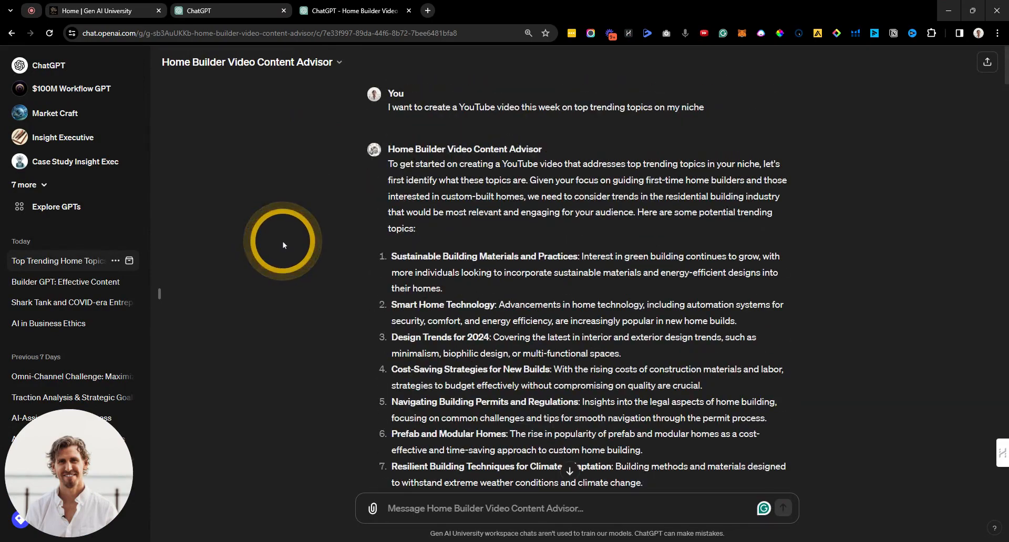
{"action": "scroll", "coordinate": [281, 242], "scroll_direction": "down", "scroll_amount": 20}
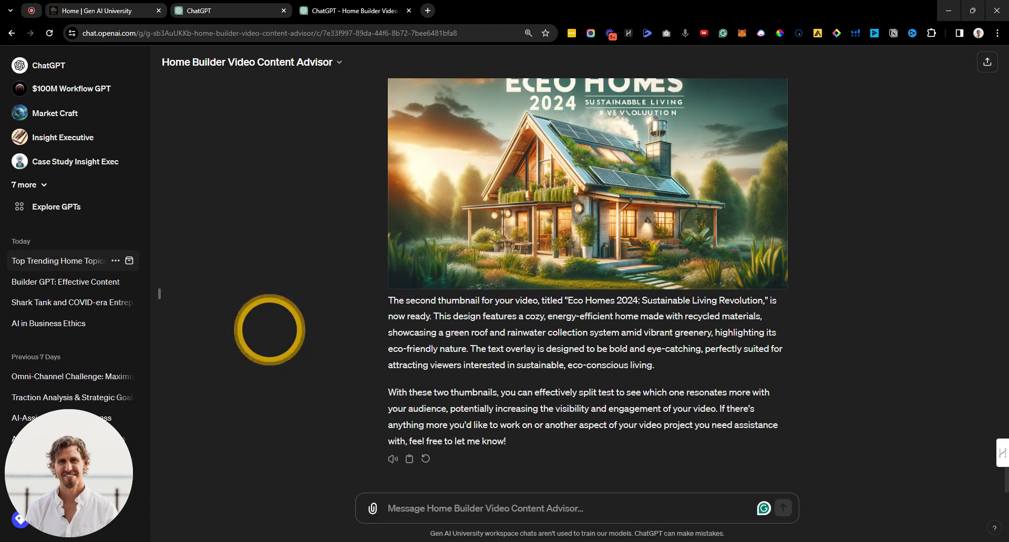
{"action": "scroll", "coordinate": [271, 334], "scroll_direction": "up", "scroll_amount": 1}
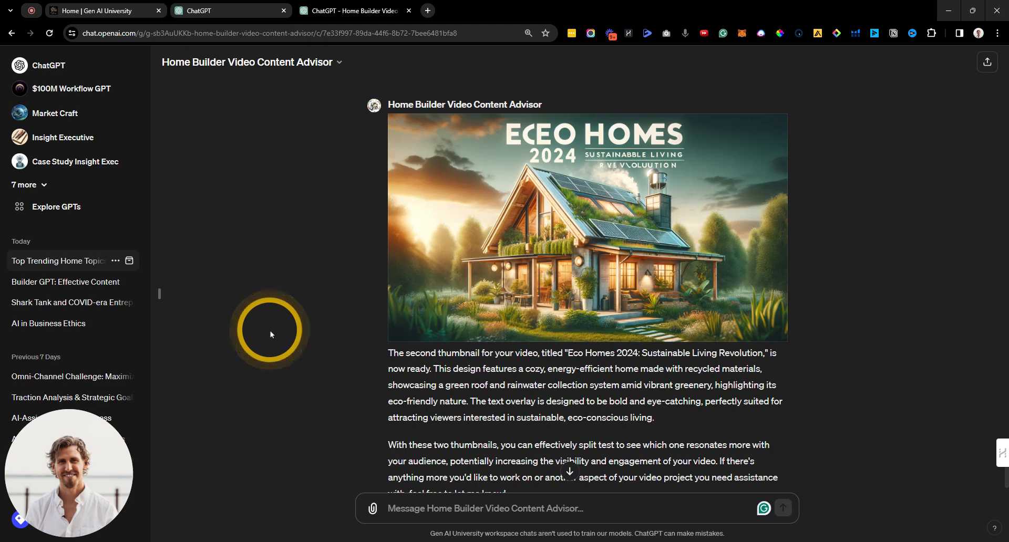